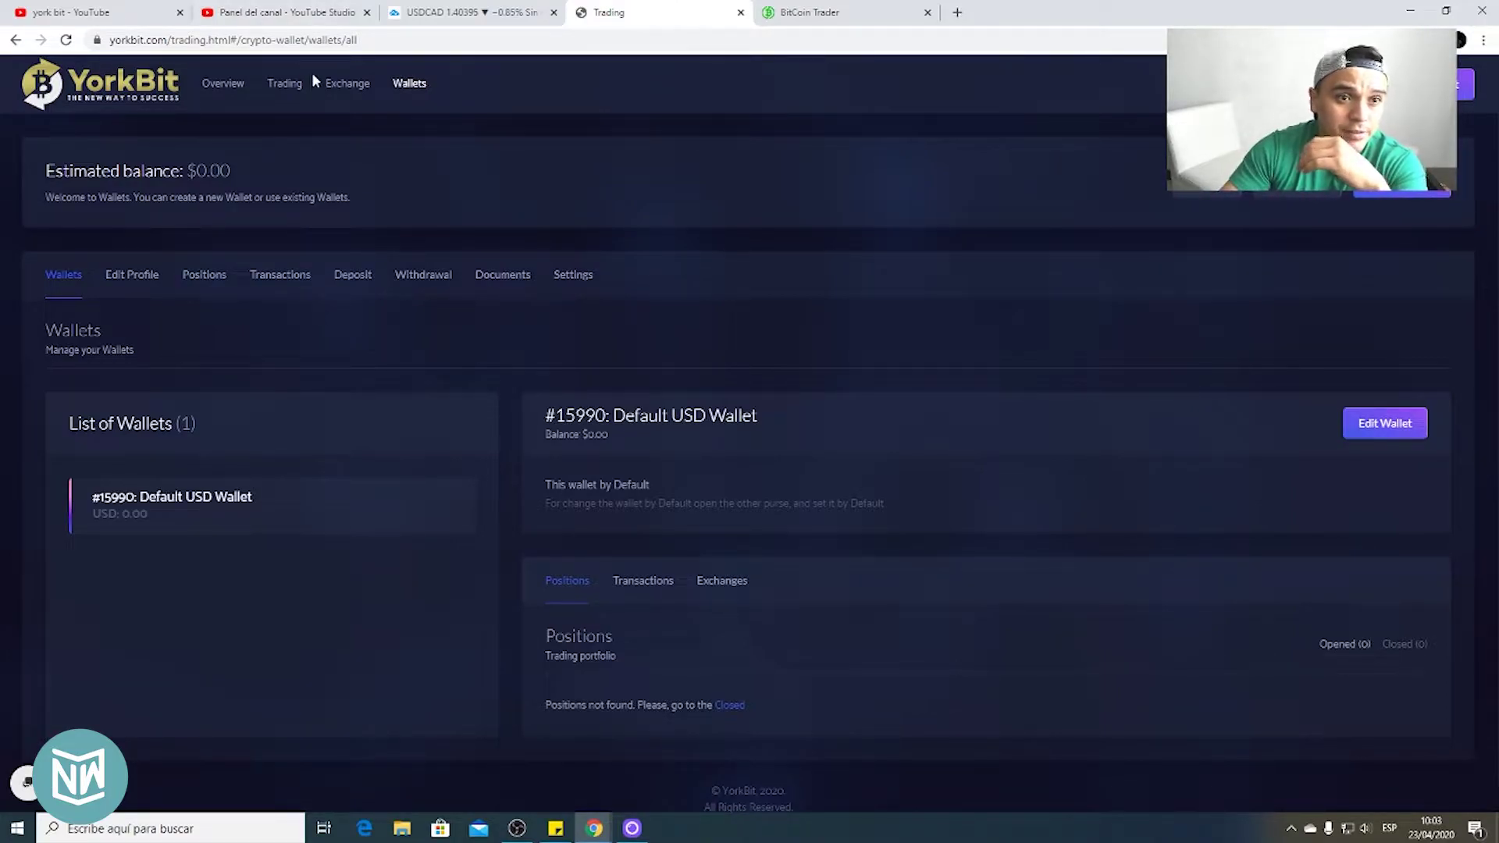
# On the Trading page, replace the ADA/BTC chart with the GNT/BTC candlestick chart and zoom in
pyautogui.click(284, 84)
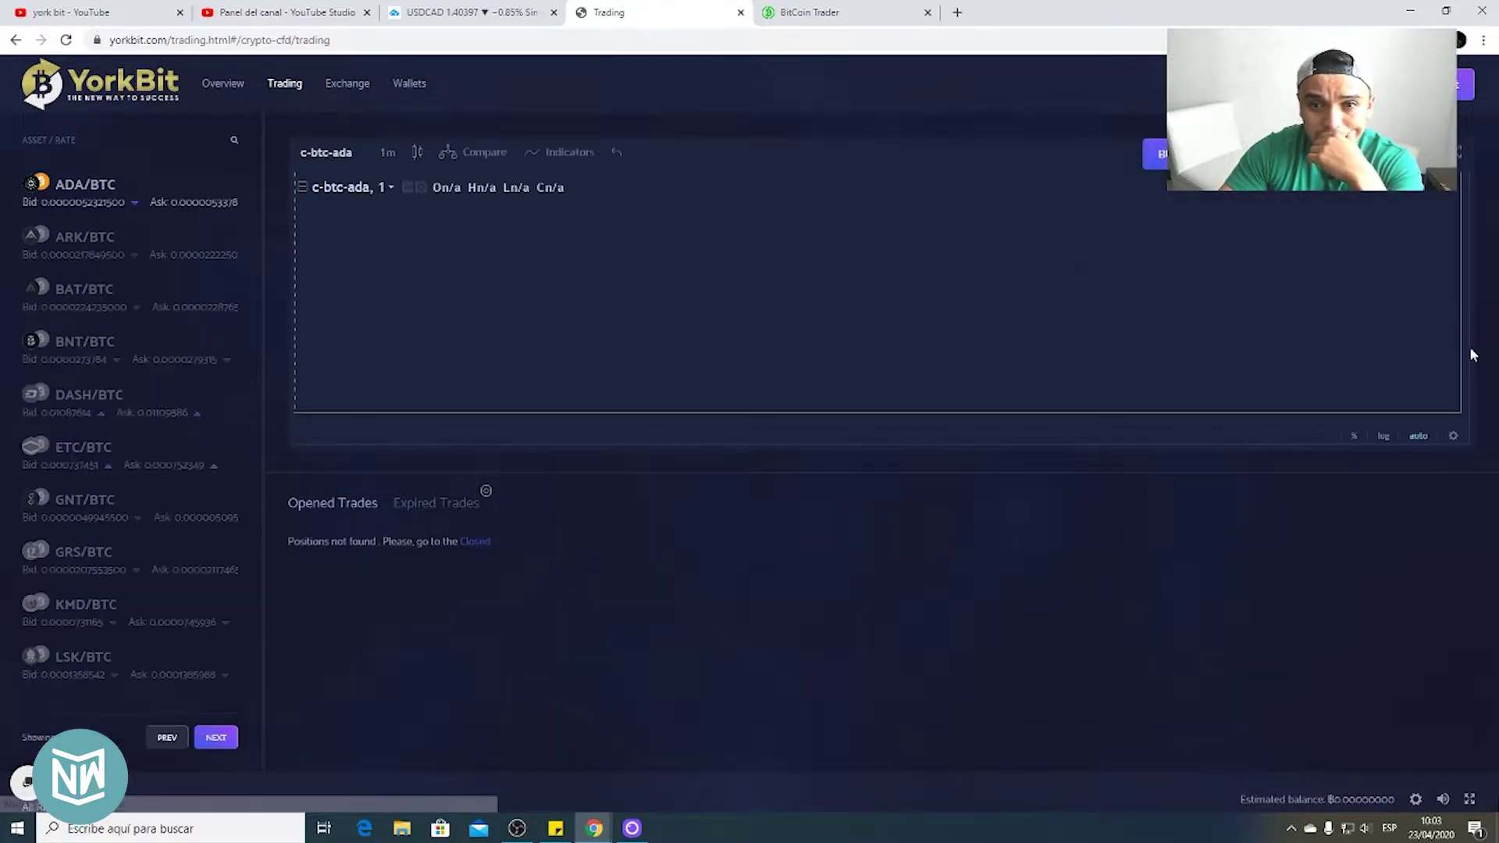
pyautogui.scroll(-2, 1015, 312)
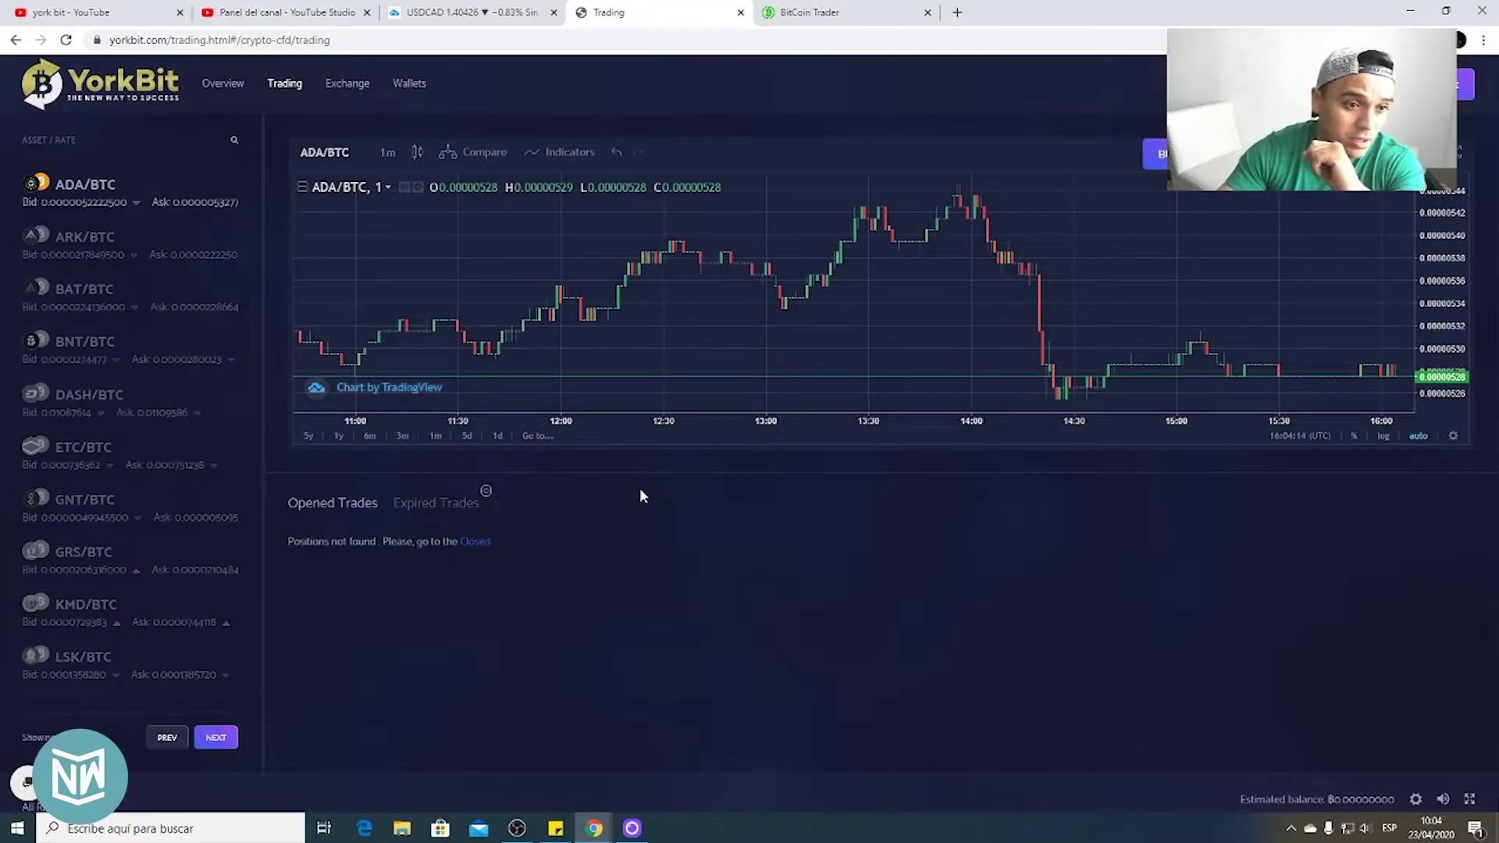
pyautogui.click(131, 503)
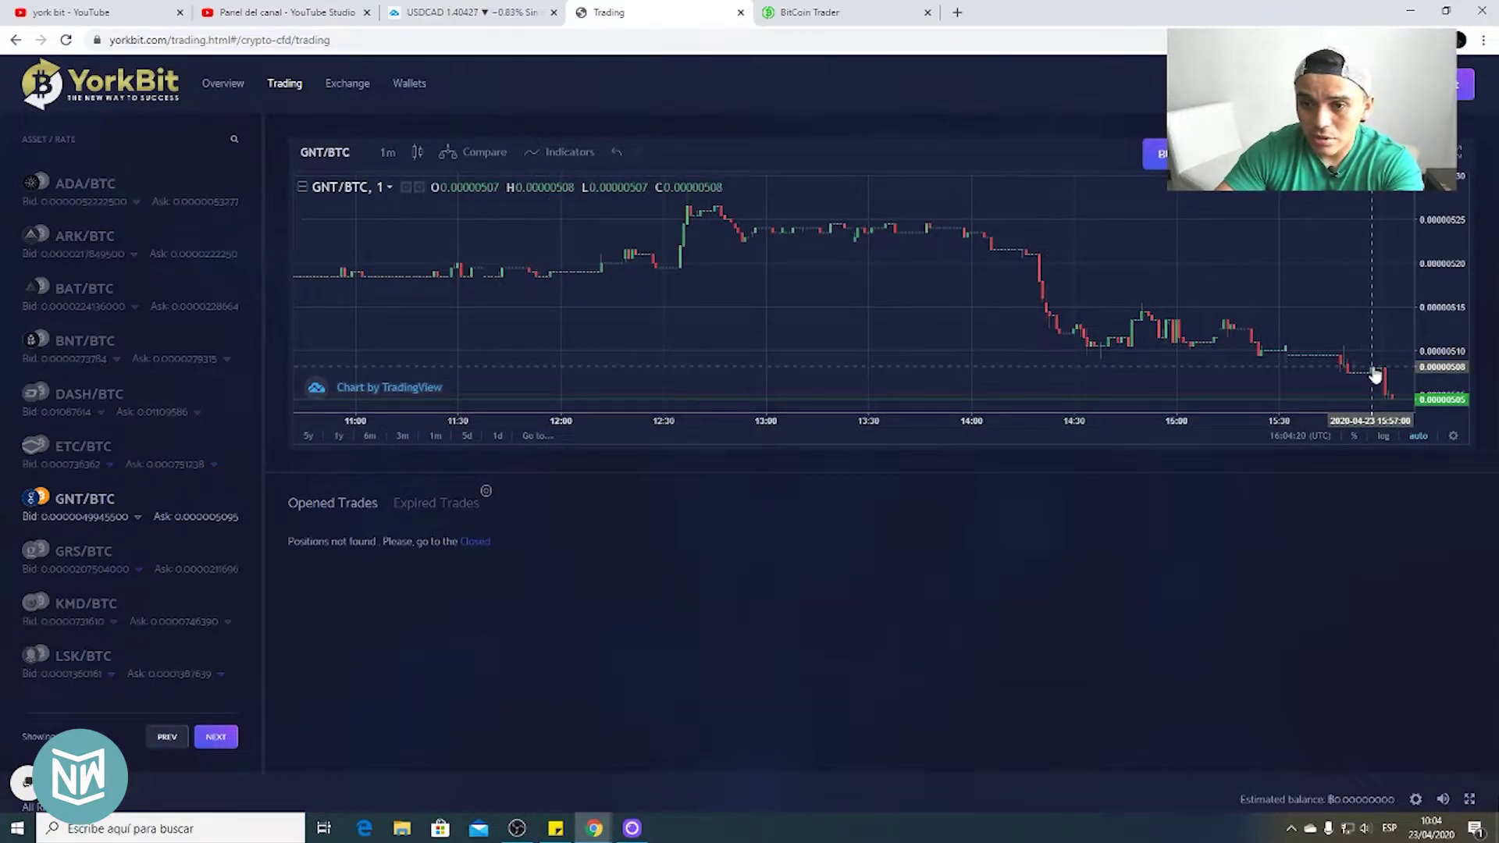
pyautogui.scroll(3, 1274, 363)
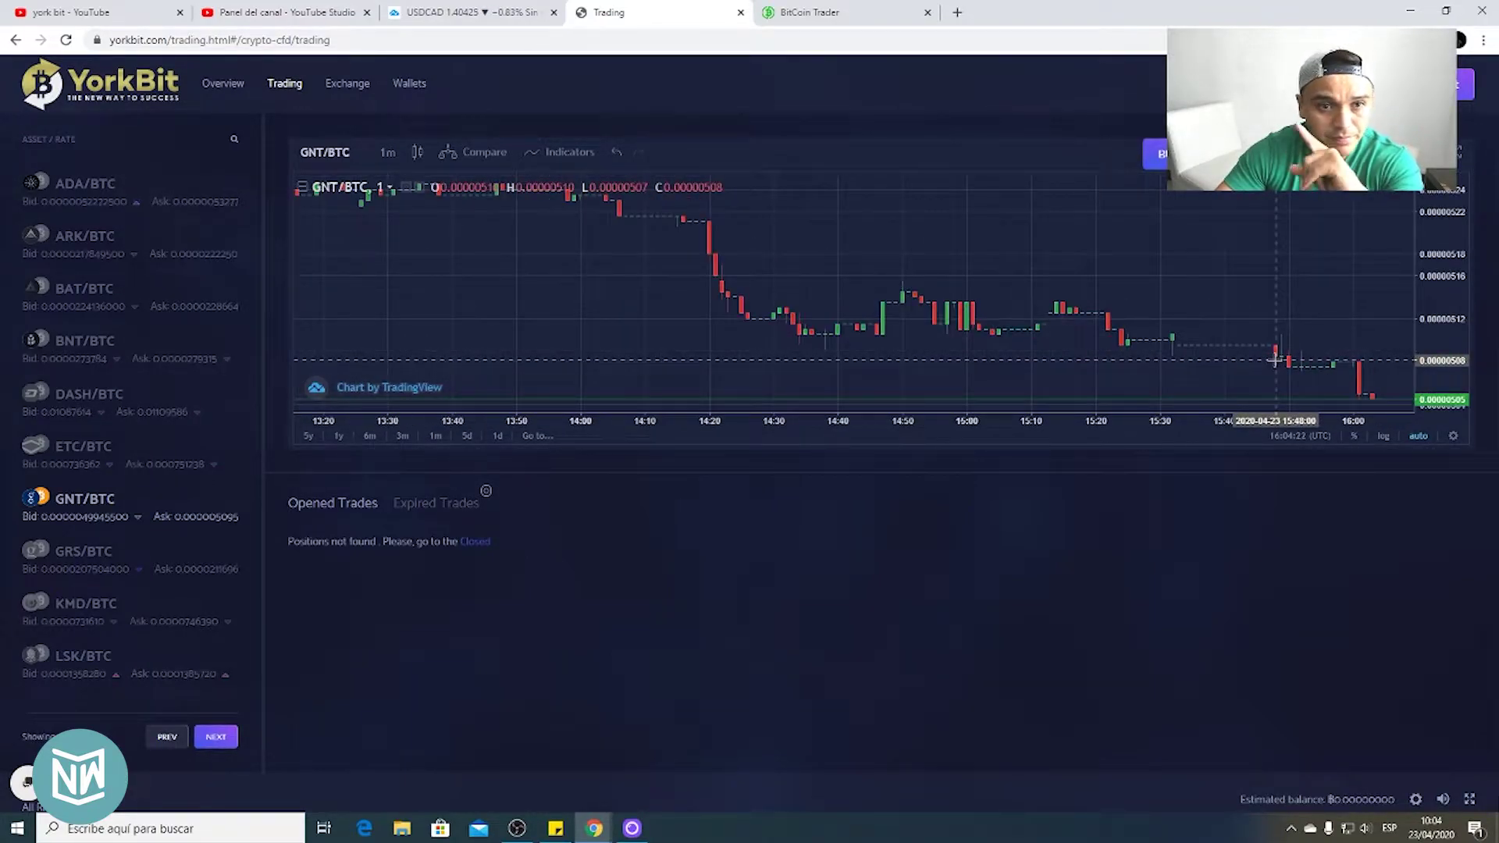
# Add the MACD and Bollinger Bands (20, 2) indicators to the GNT/BTC chart
pyautogui.click(590, 156)
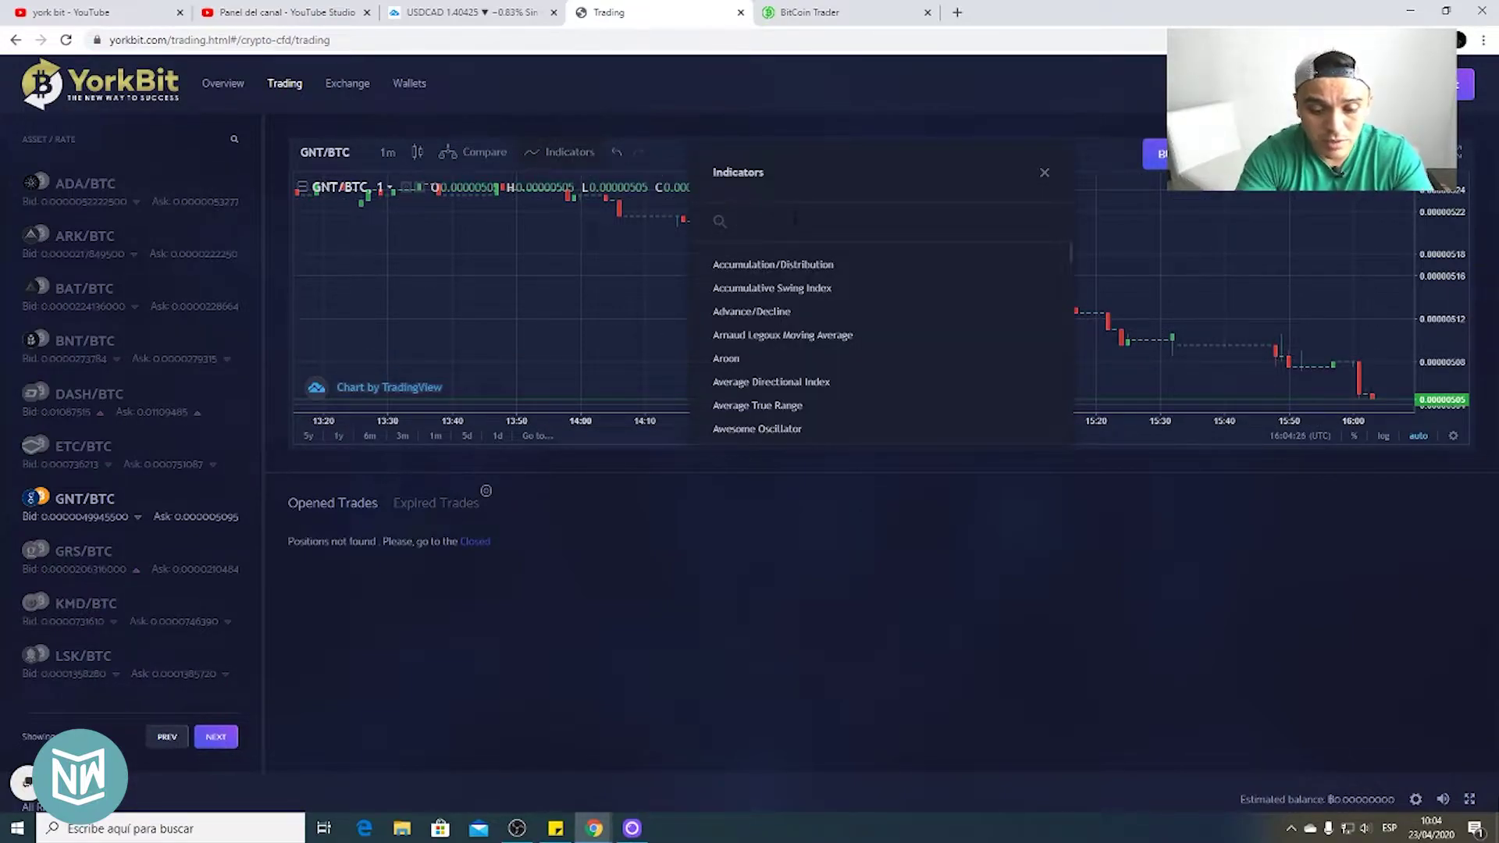
pyautogui.write('macd')
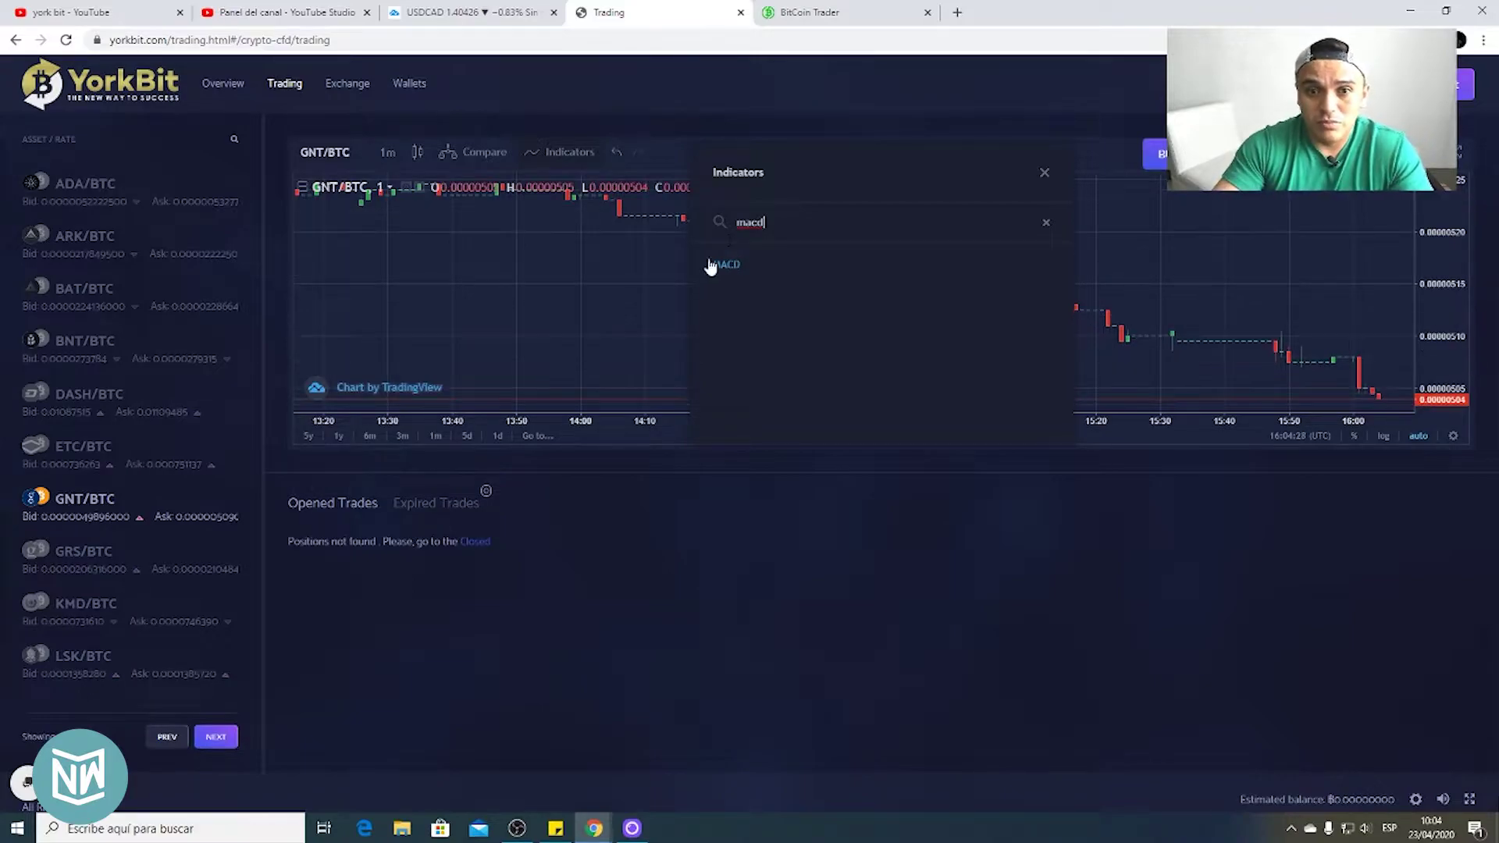
pyautogui.click(742, 268)
pyautogui.click(1175, 242)
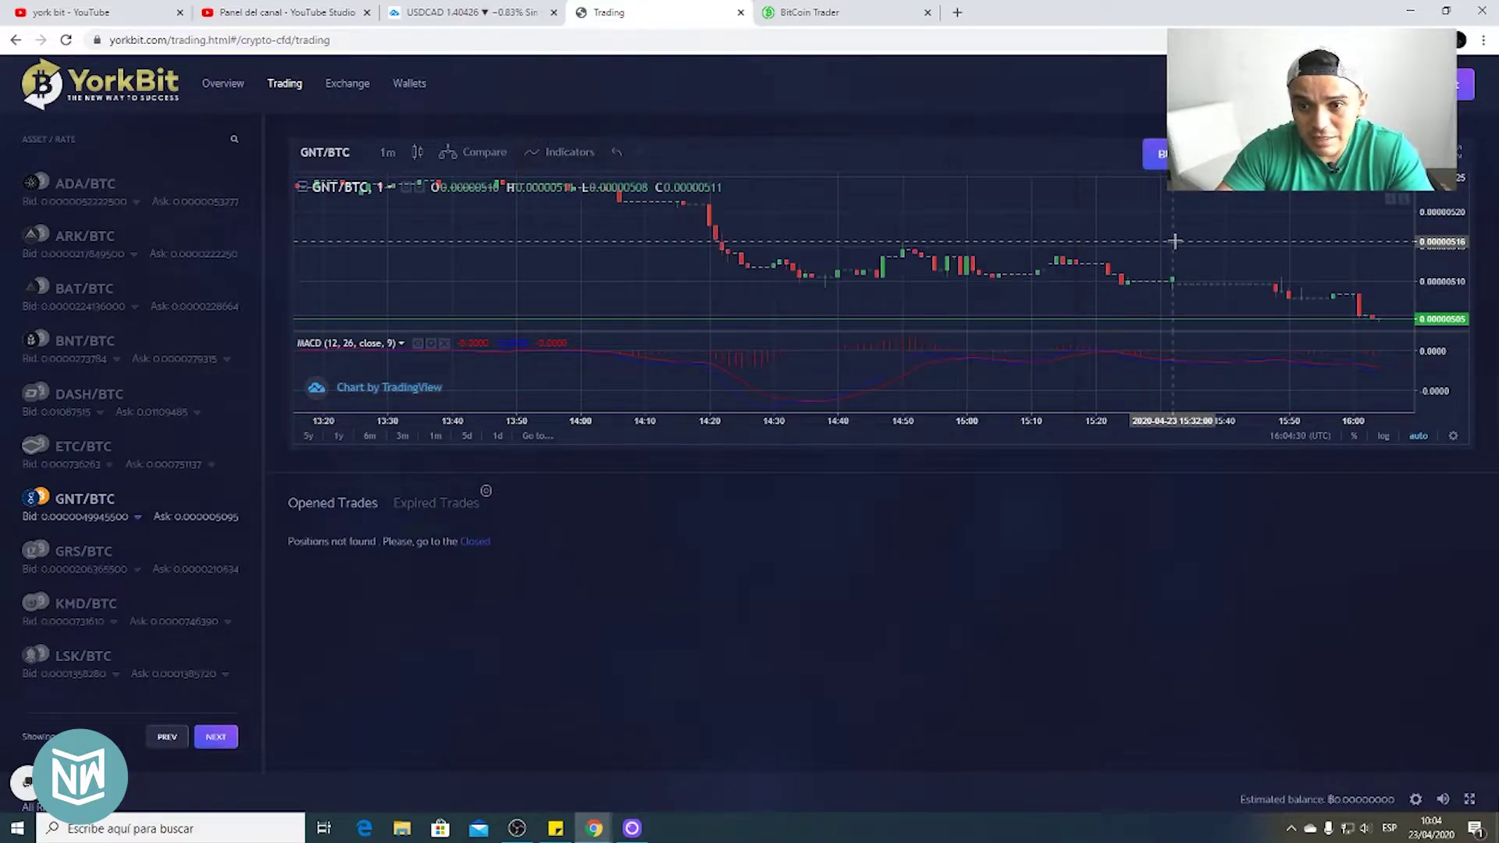
pyautogui.click(578, 152)
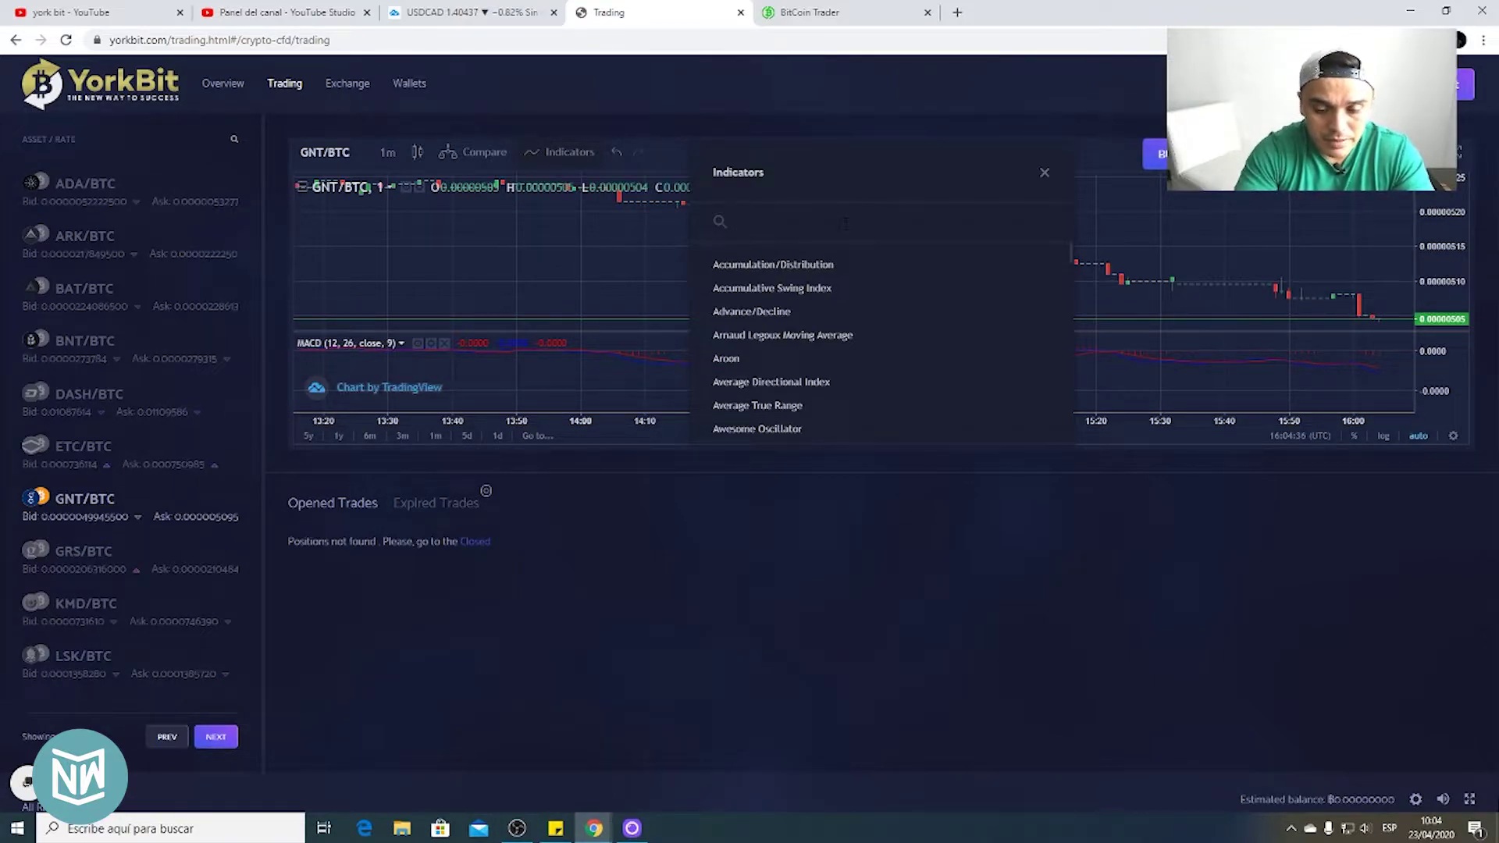
pyautogui.write('boll')
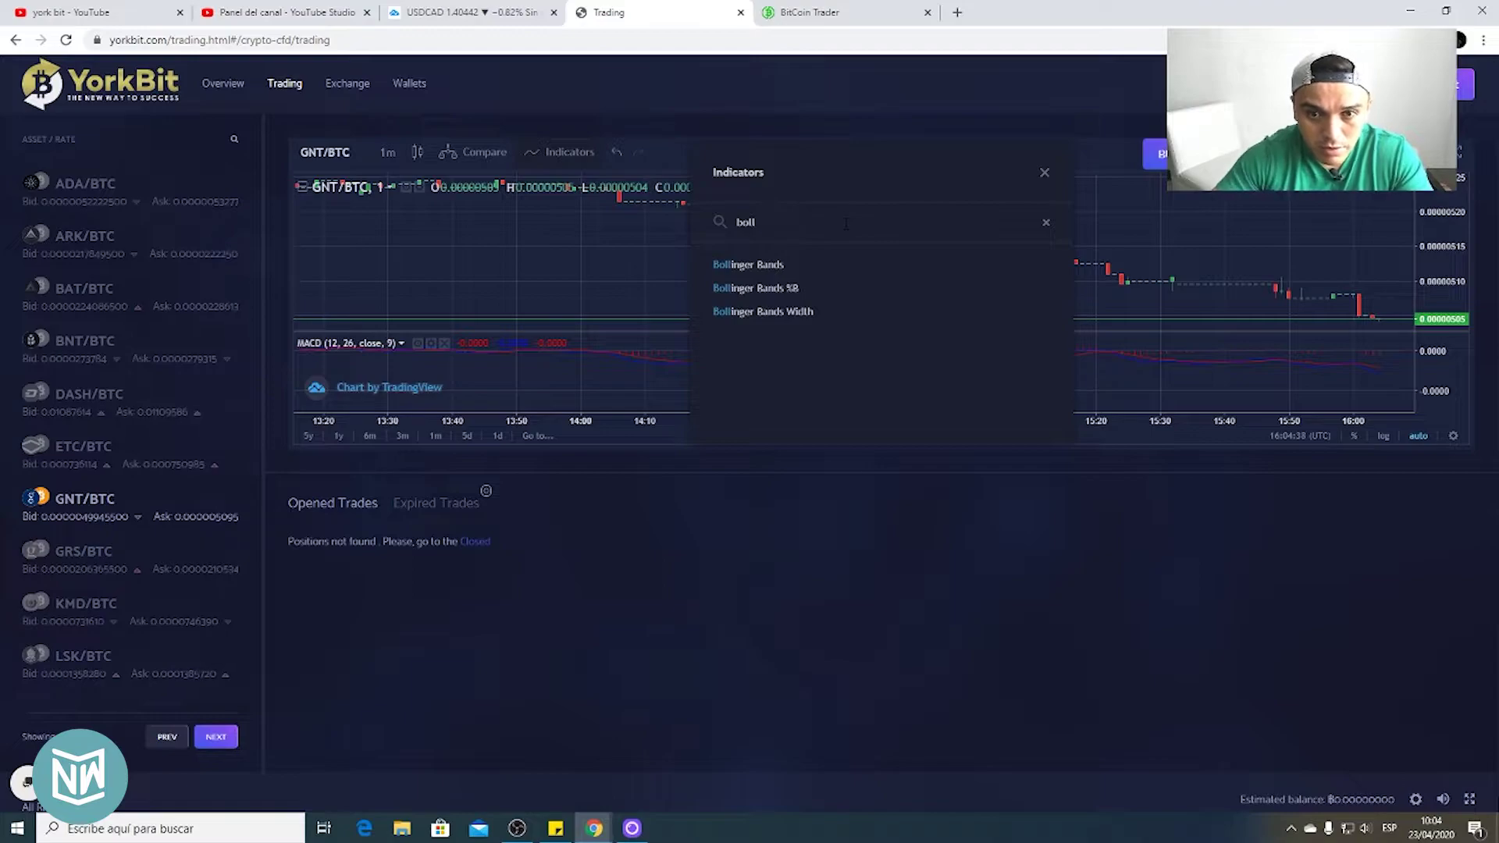
pyautogui.click(771, 266)
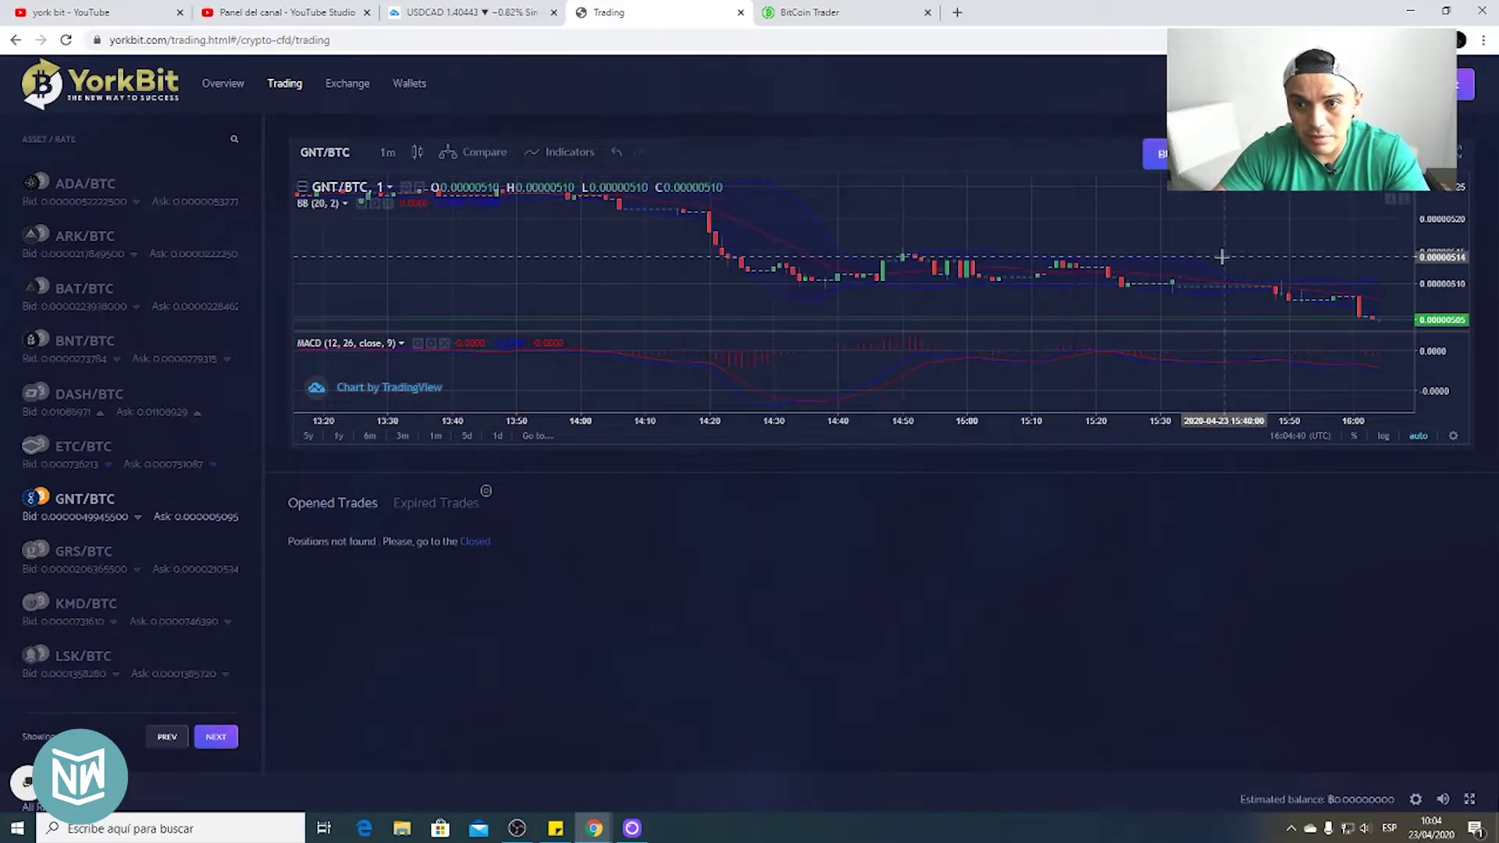
# Switch the chart to 5-minute candles and pan back to earlier candles
pyautogui.click(387, 153)
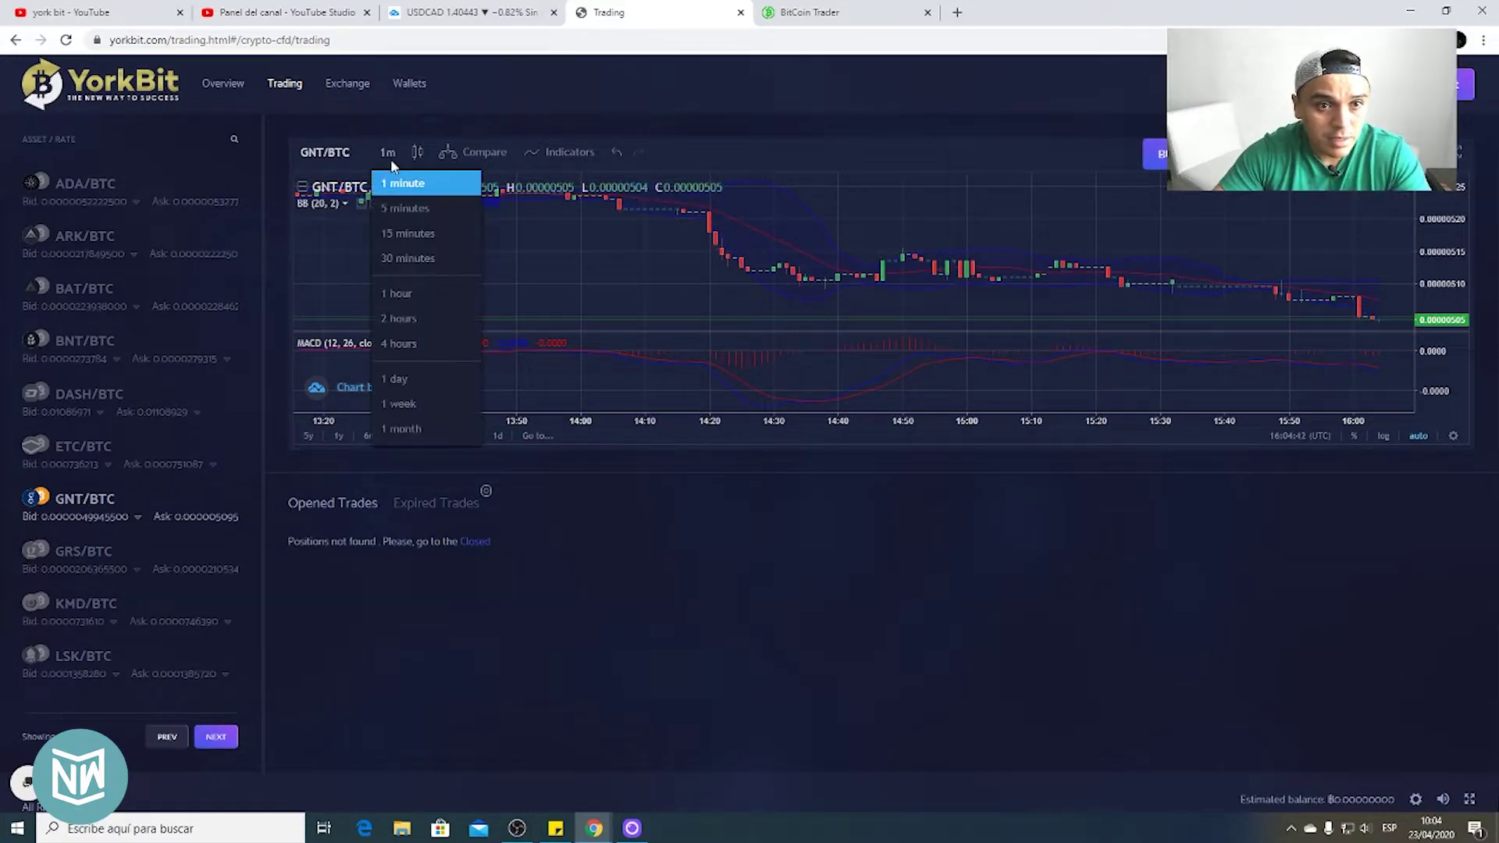
pyautogui.click(420, 212)
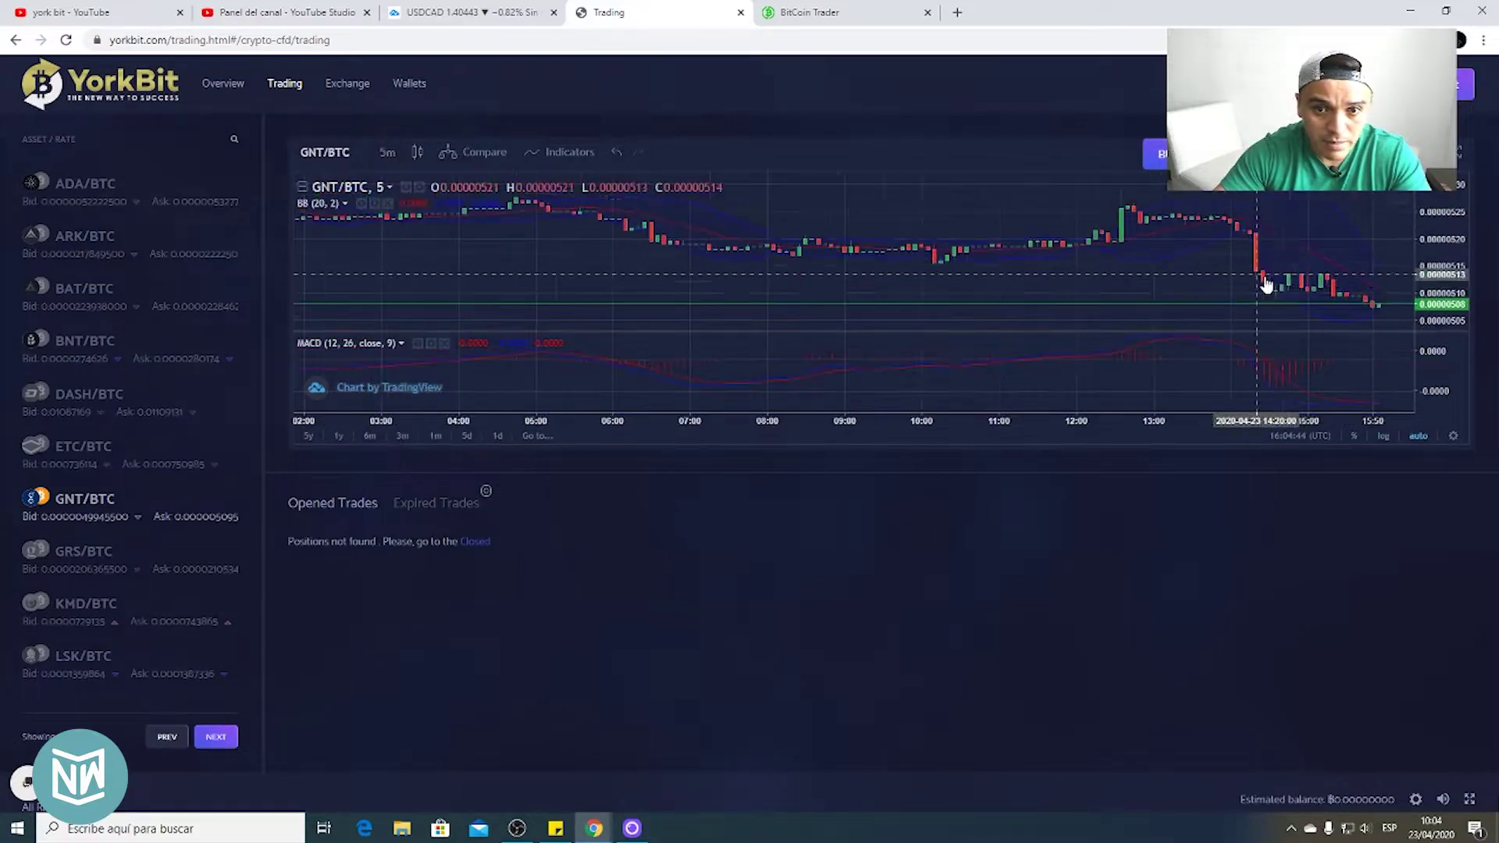
pyautogui.scroll(3, 907, 271)
pyautogui.hscroll(5, 1158, 285)
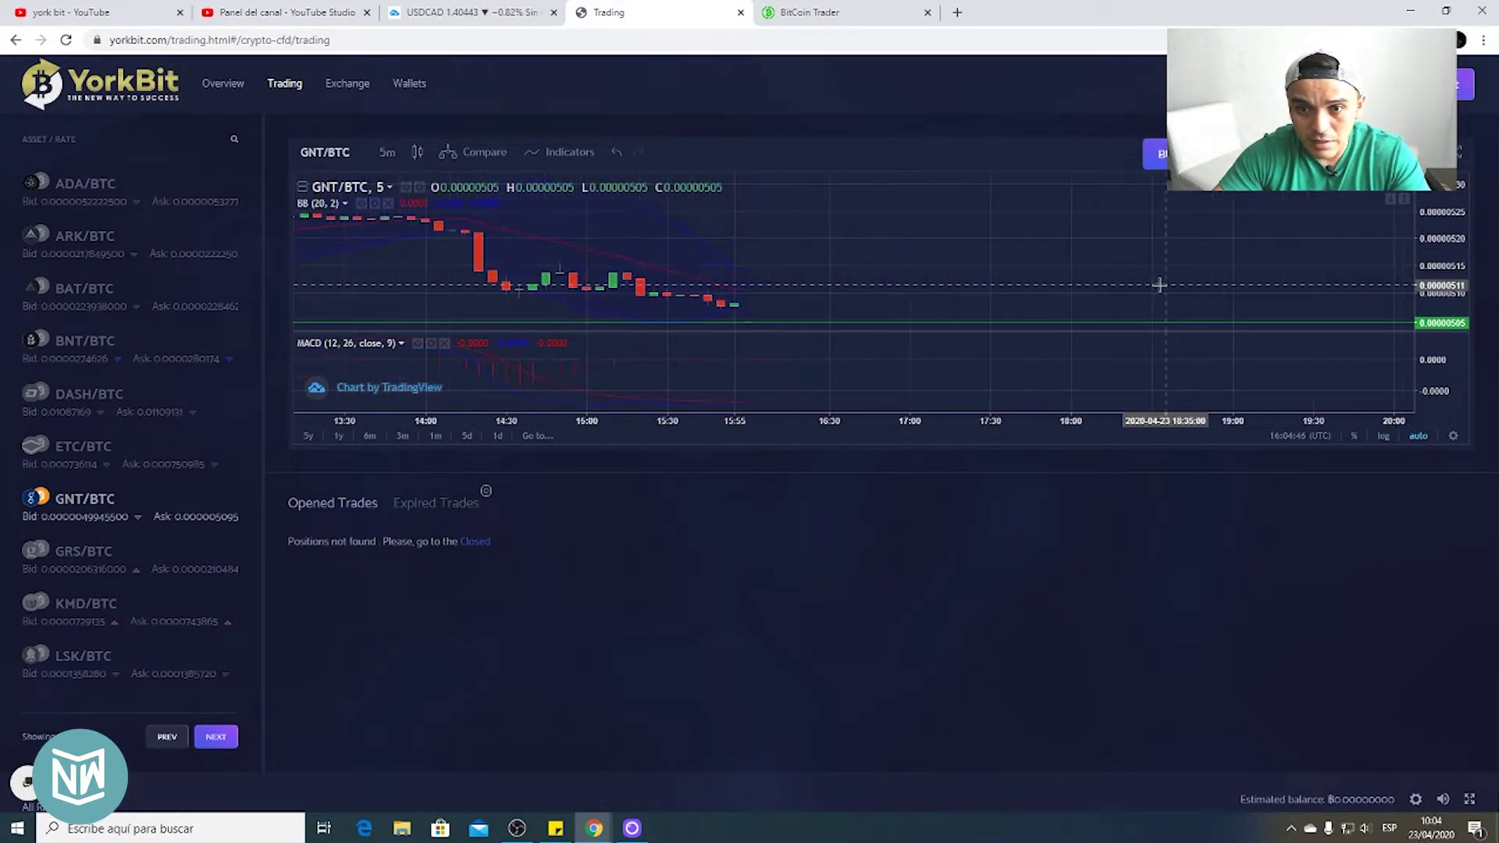
pyautogui.moveTo(919, 284); pyautogui.dragTo(1107, 283)
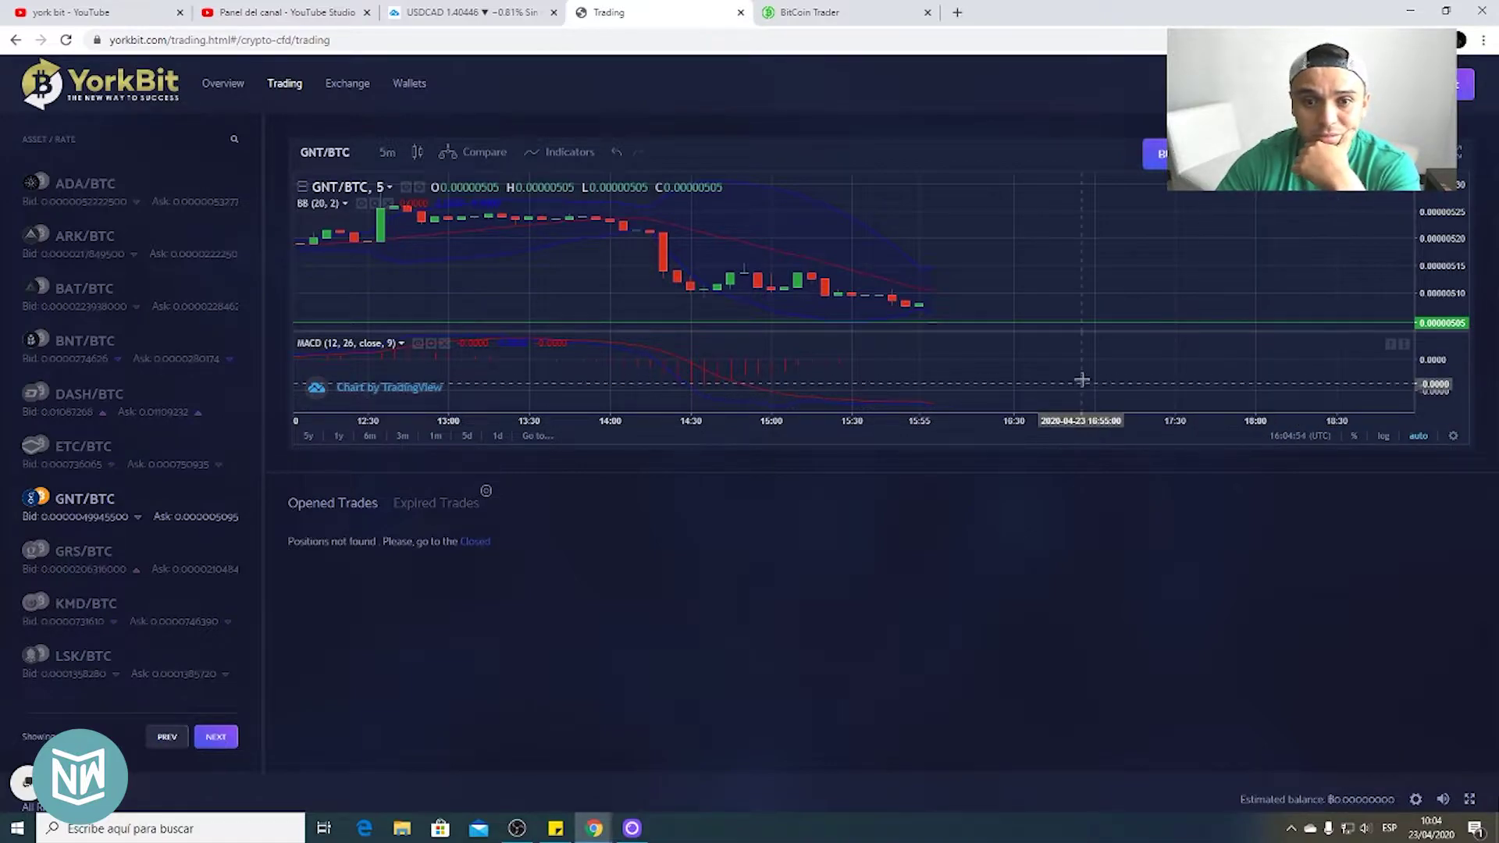
pyautogui.scroll(-2, 987, 284)
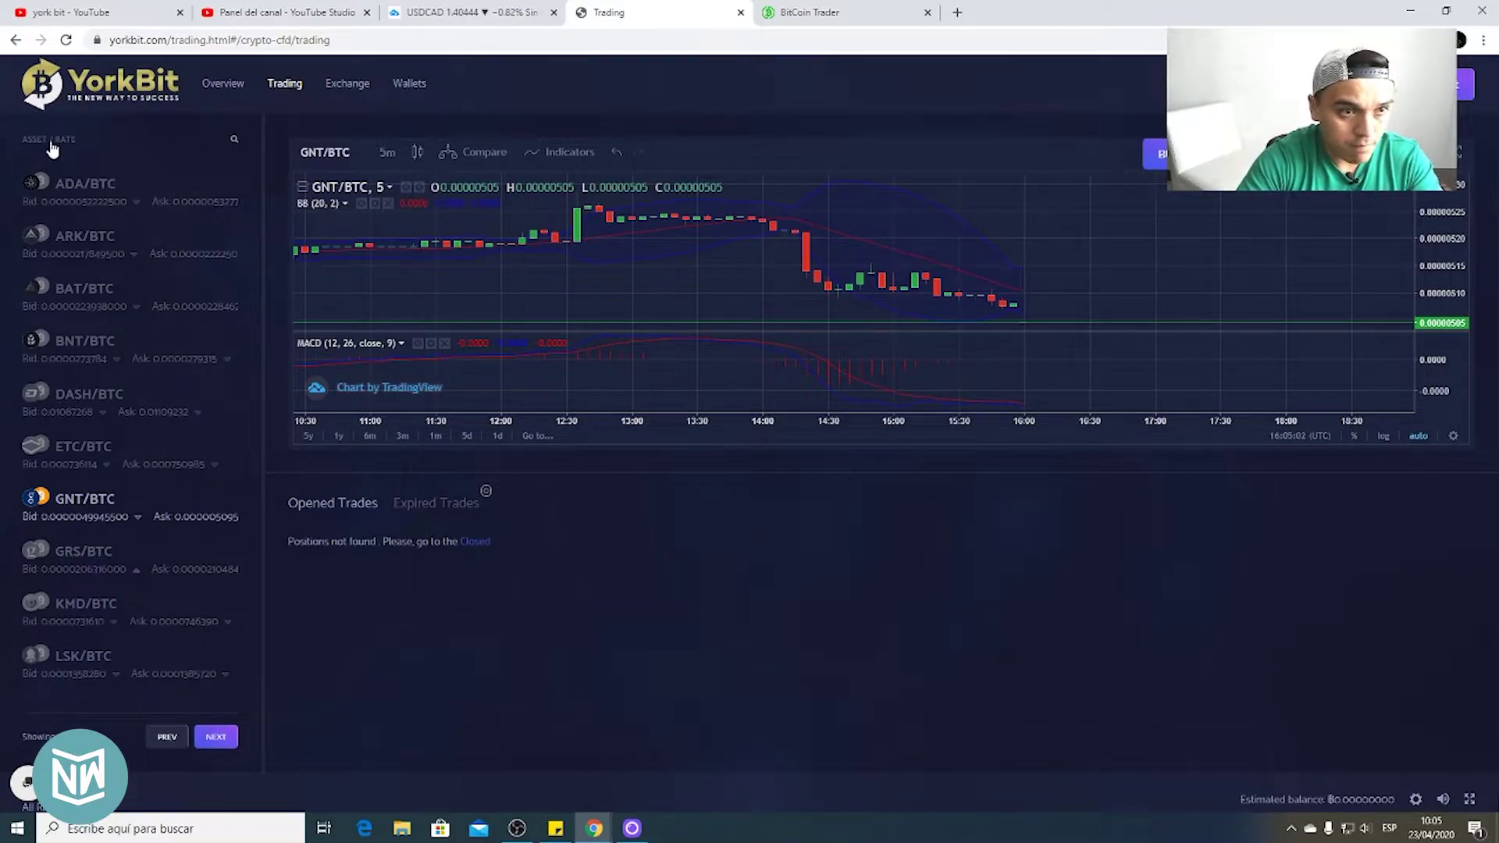
# Try an asset search, view the LSK/BTC and BNT/BTC charts, end on ADA/BTC, and open the account menu
pyautogui.click(235, 142)
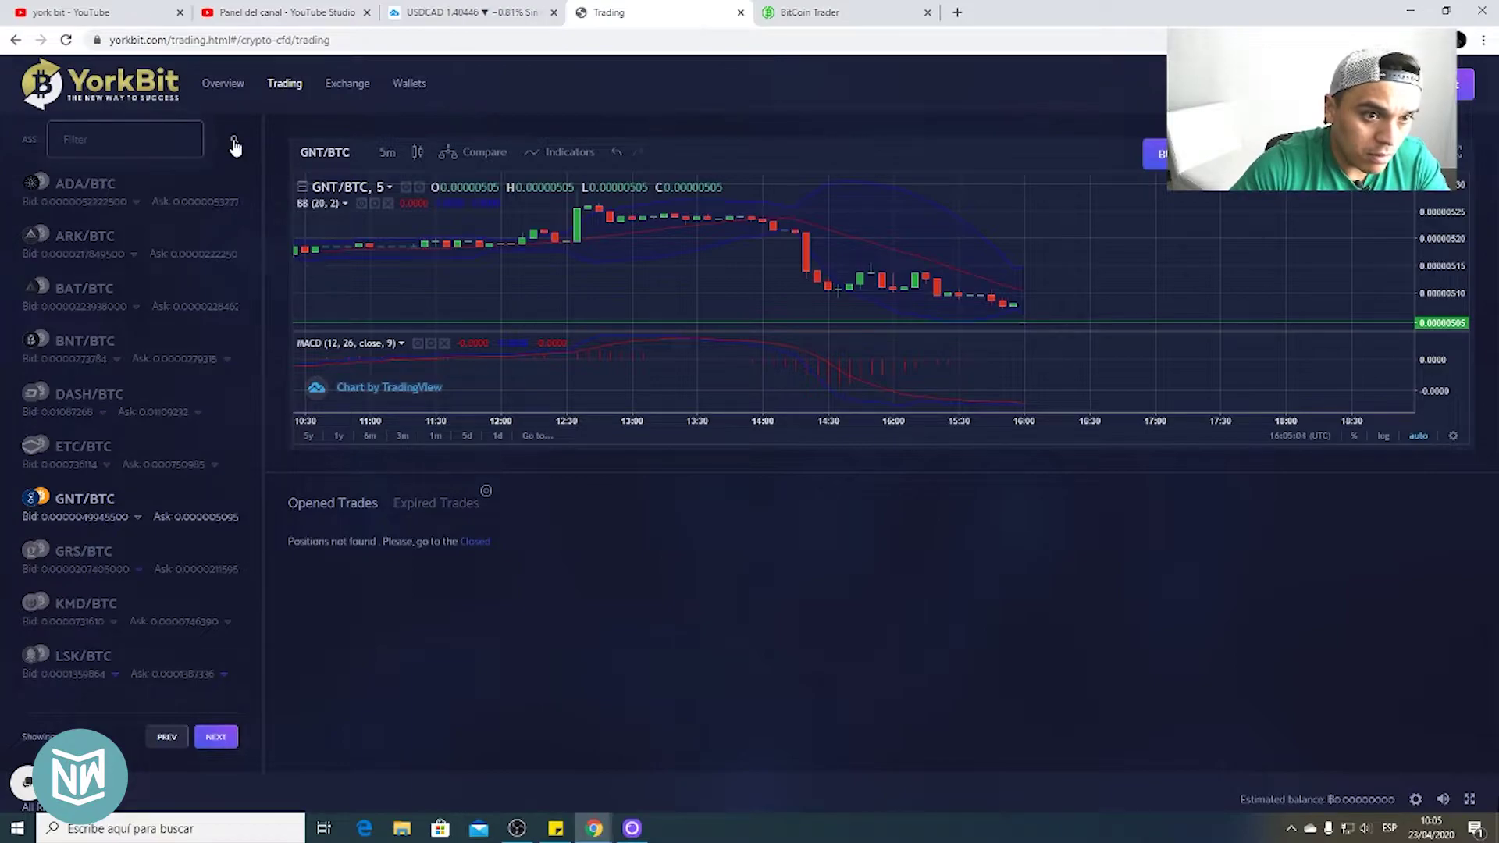
pyautogui.write('eurusu')
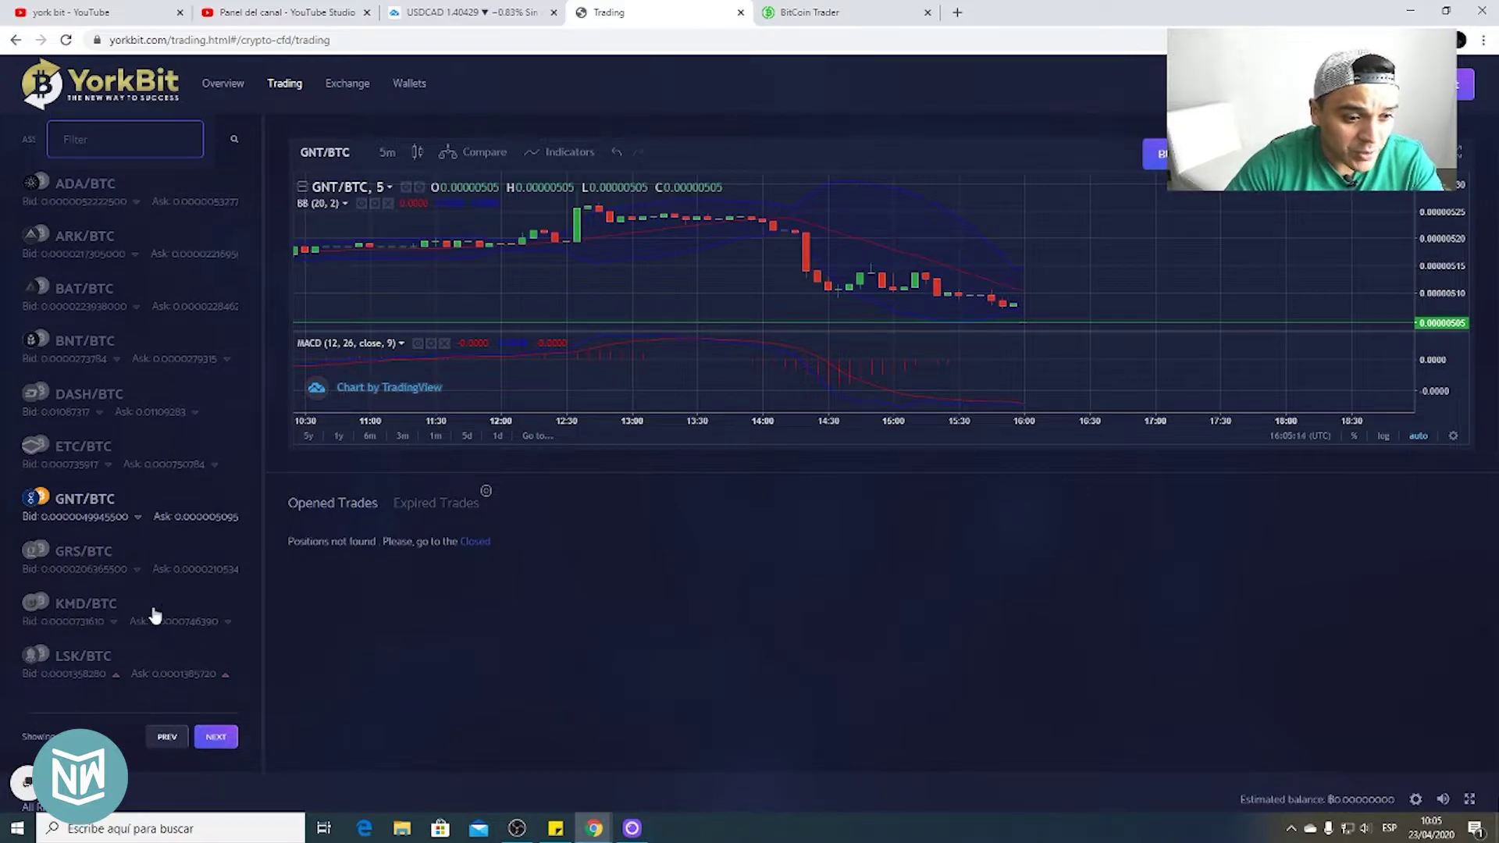
pyautogui.click(150, 648)
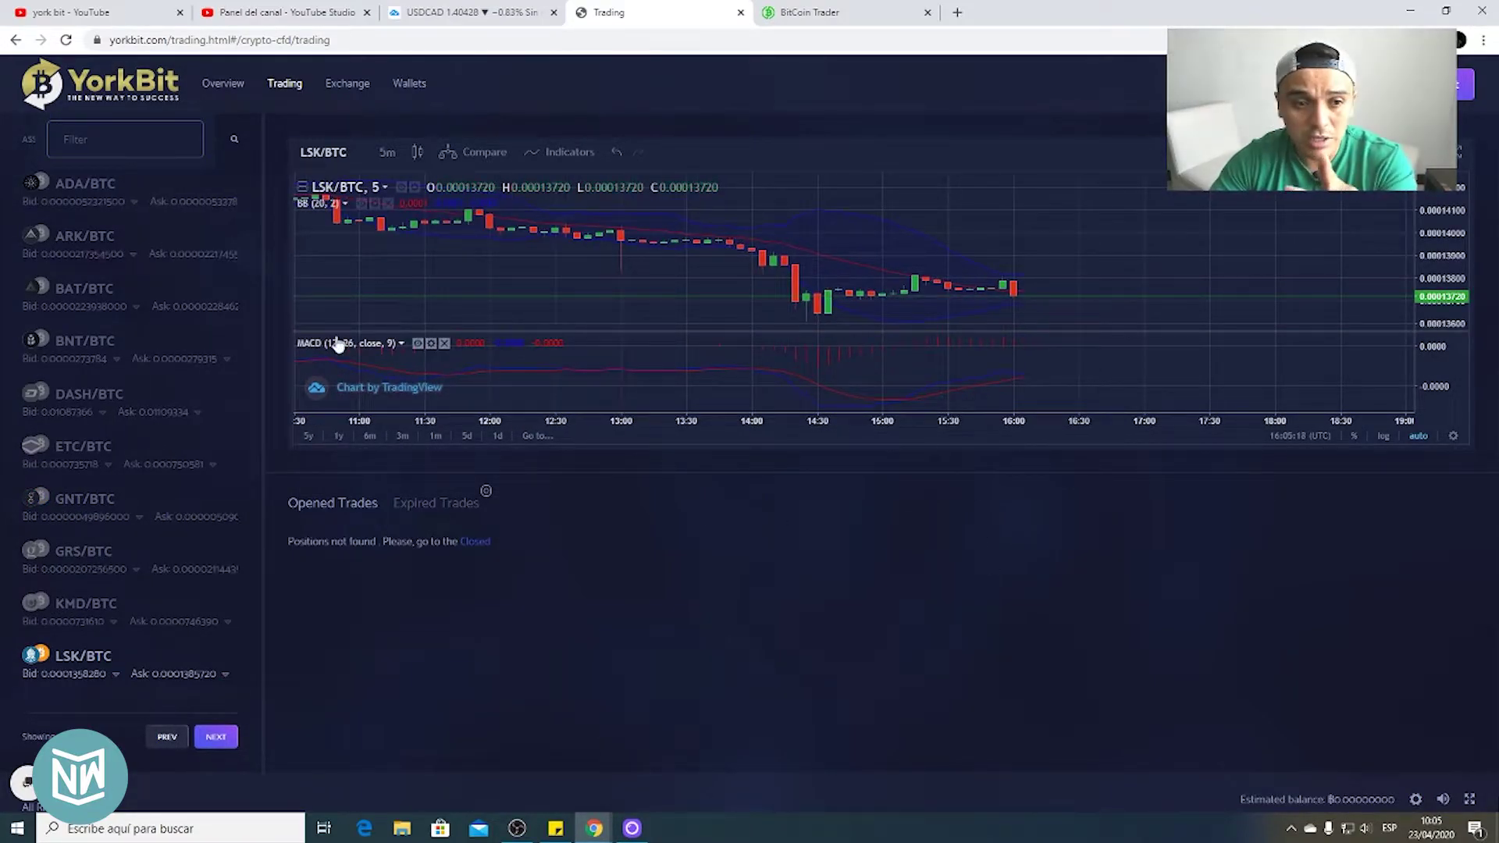
pyautogui.click(121, 355)
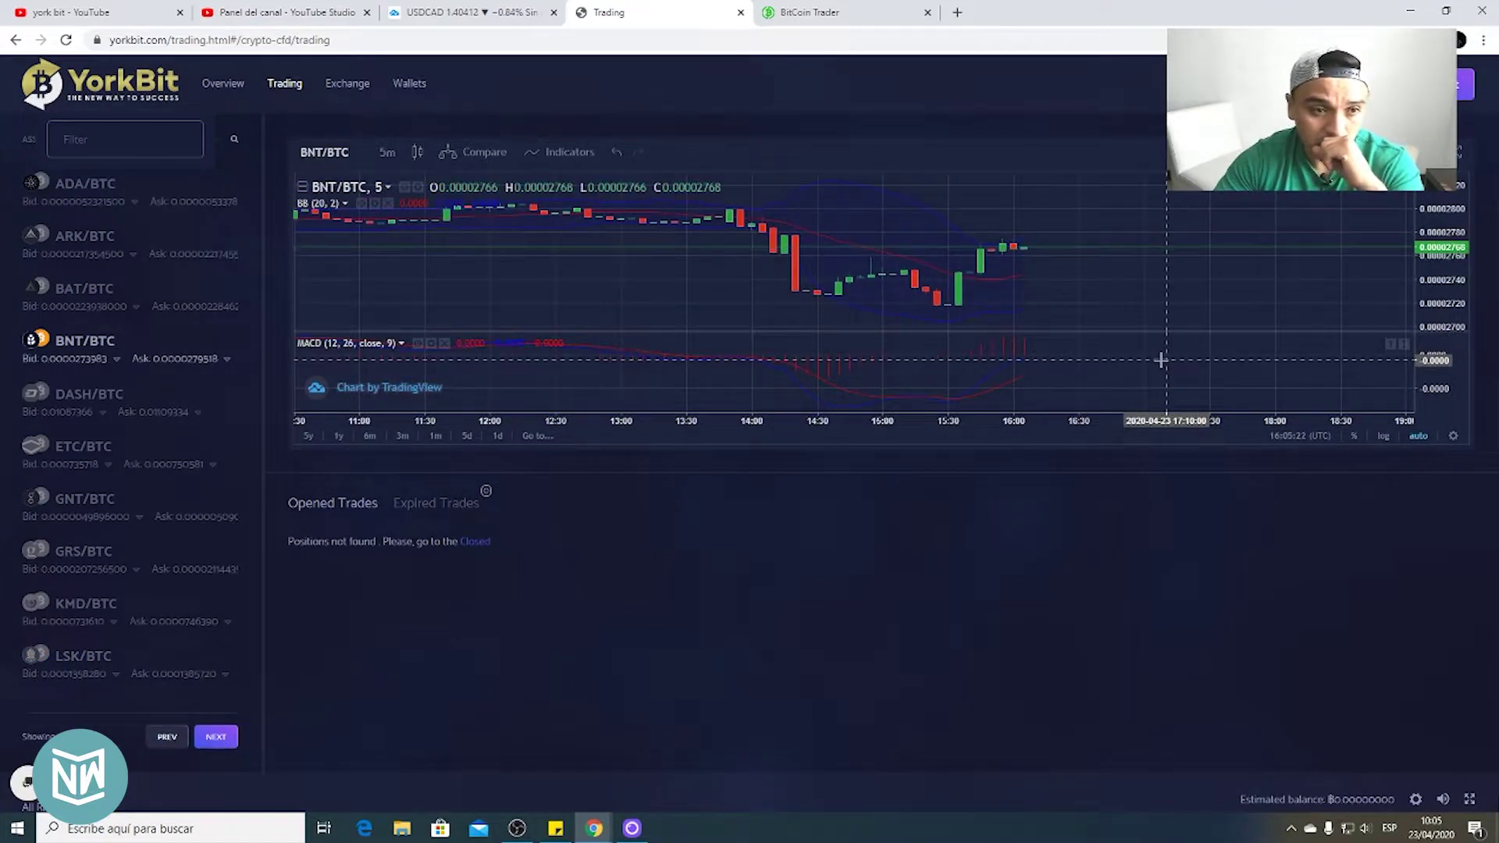
pyautogui.click(101, 210)
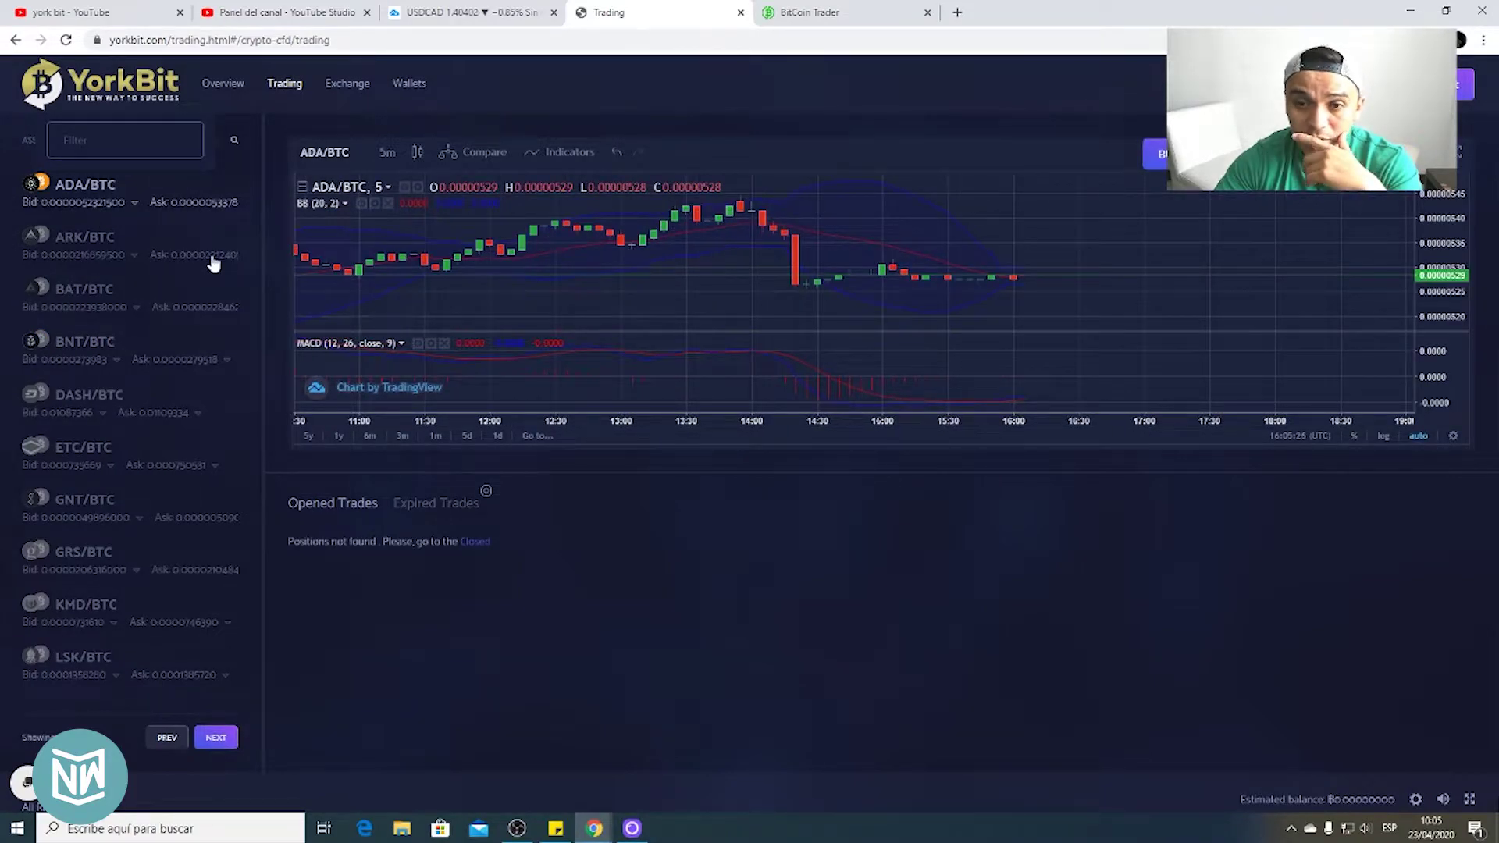
pyautogui.scroll(2, 1155, 282)
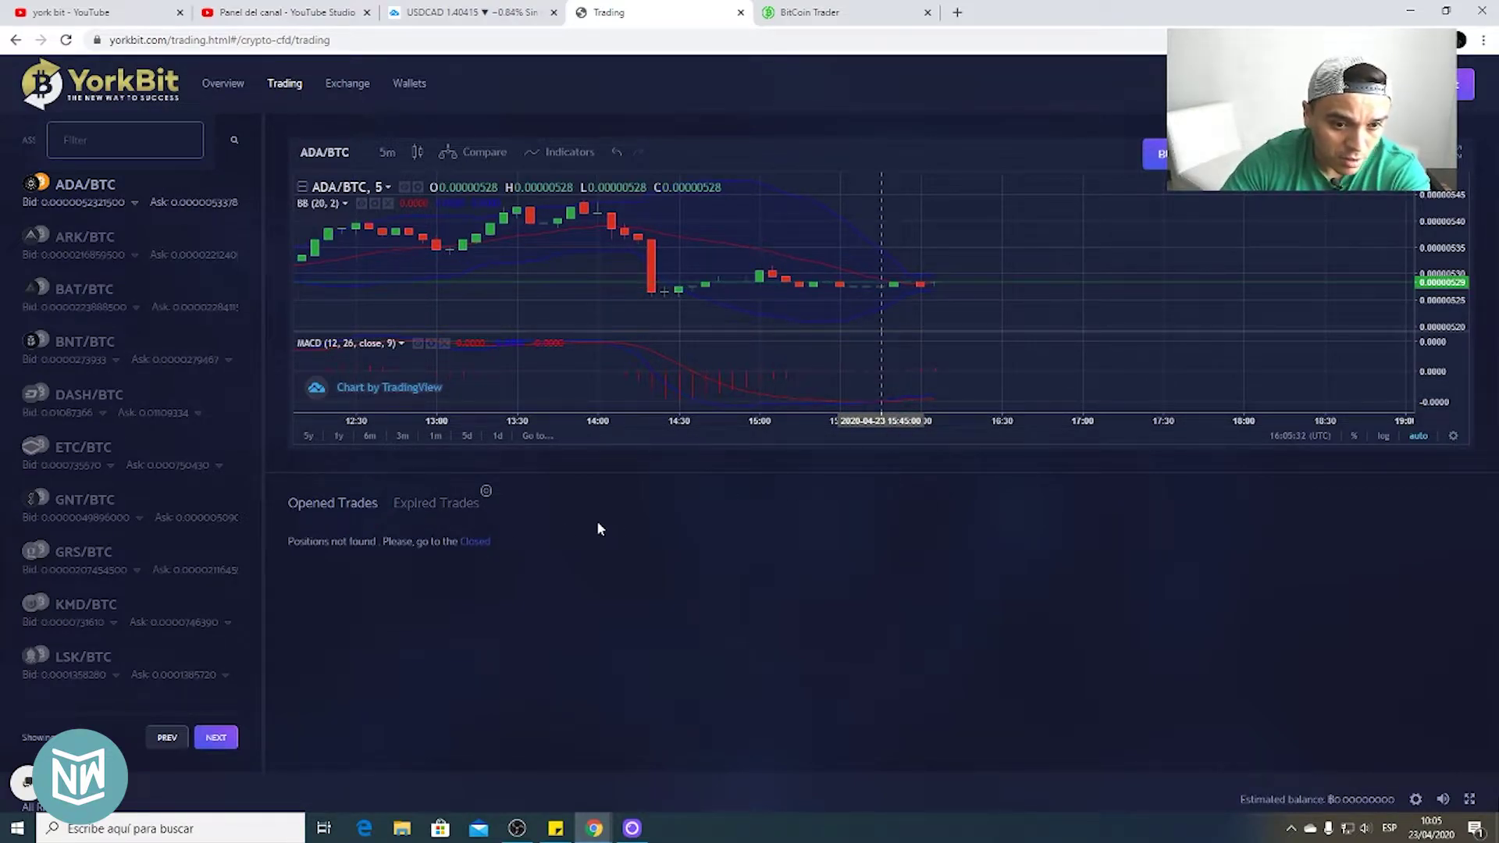
pyautogui.click(1458, 84)
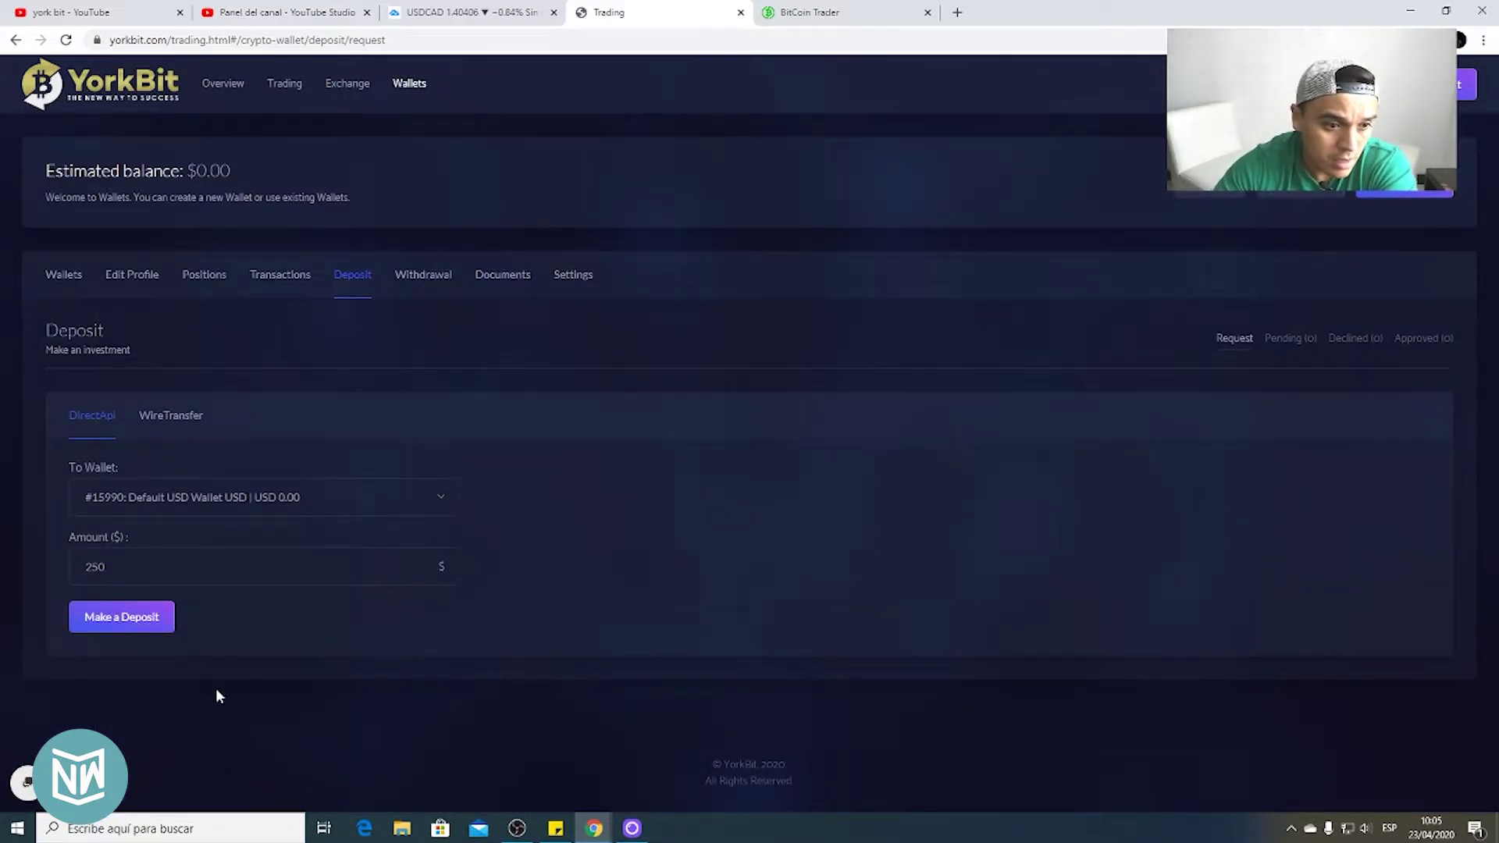
# Submit a 250 USD deposit, close the card payment form, and return to Trading
pyautogui.click(178, 570)
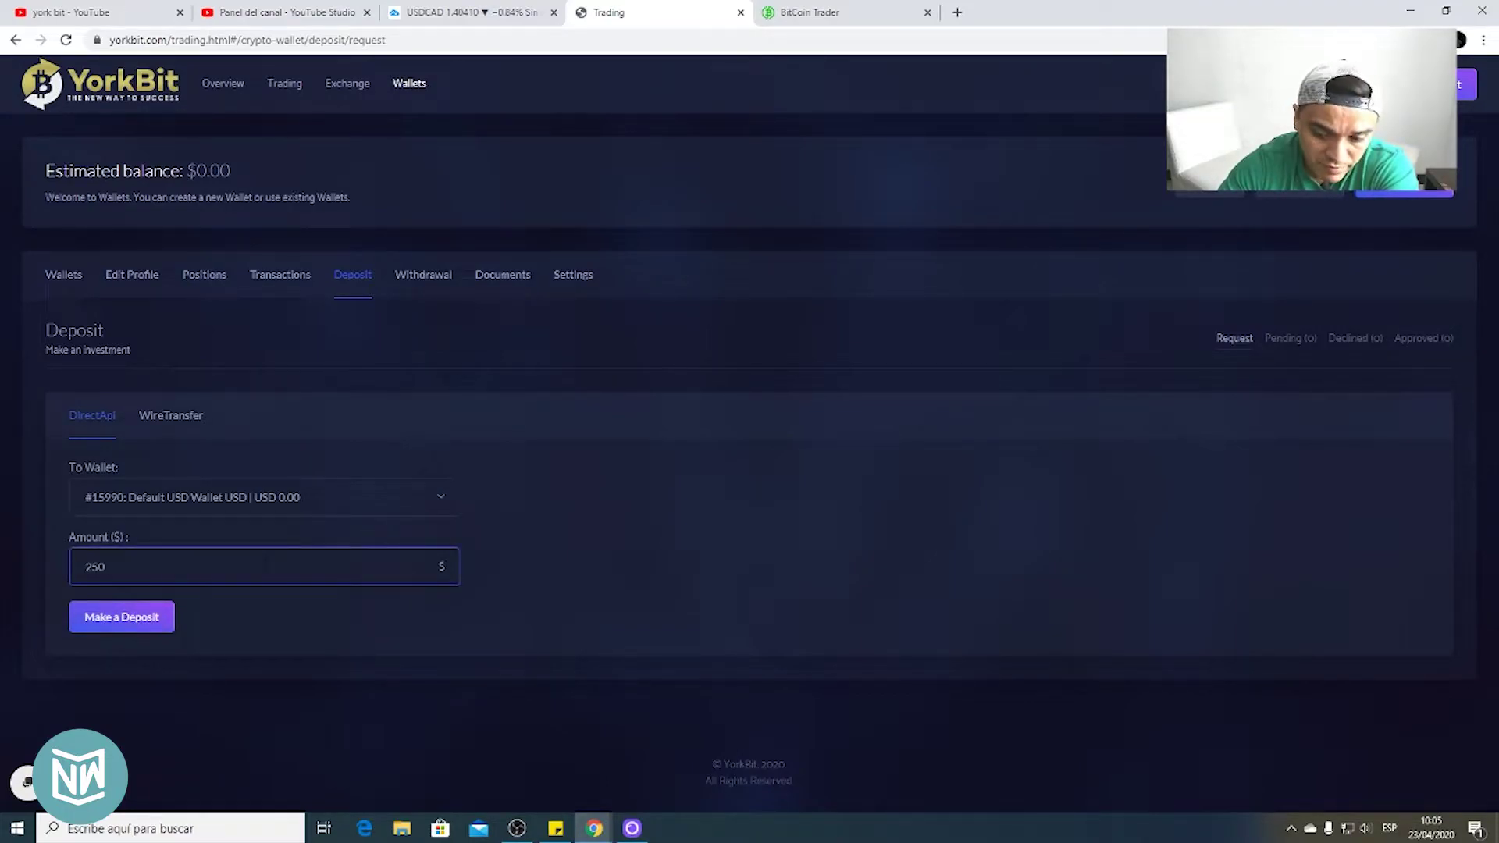
pyautogui.press('BackSpace')
pyautogui.press('BackSpace')
pyautogui.press('BackSpace')
pyautogui.write('5')
pyautogui.press('Return')
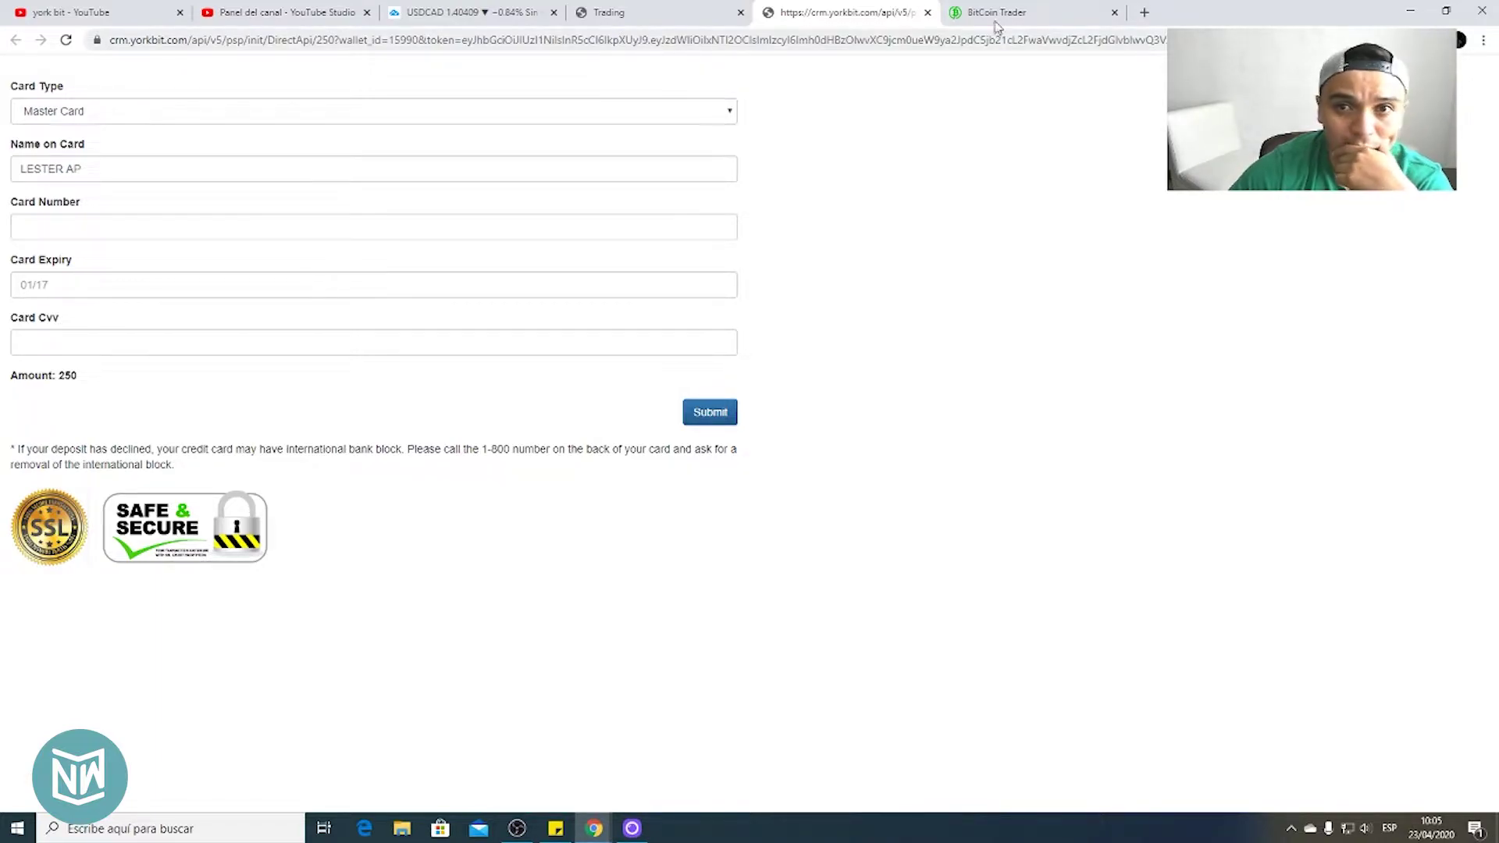
pyautogui.click(928, 12)
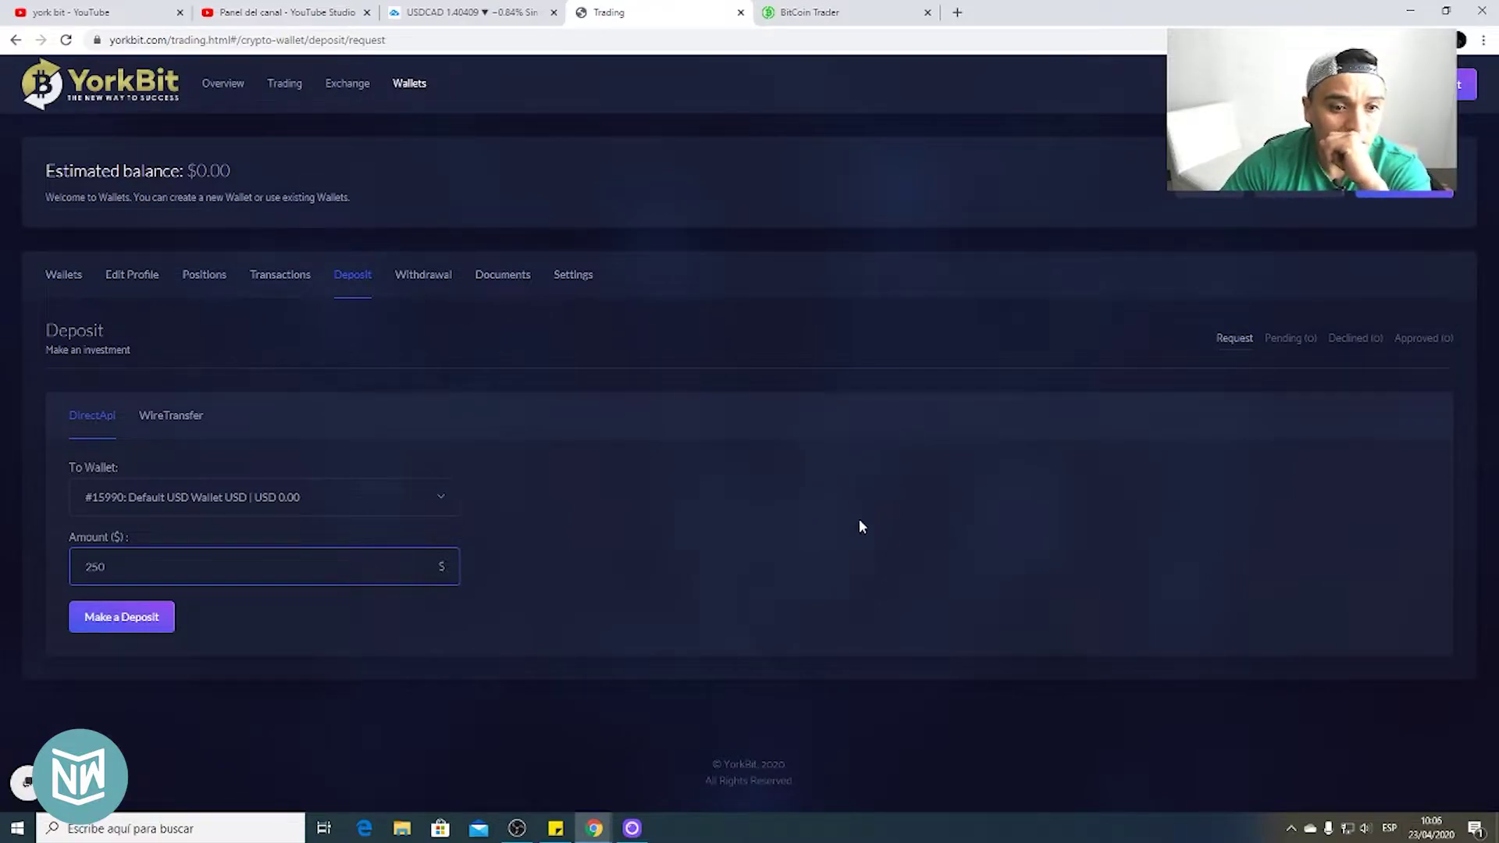
pyautogui.click(284, 85)
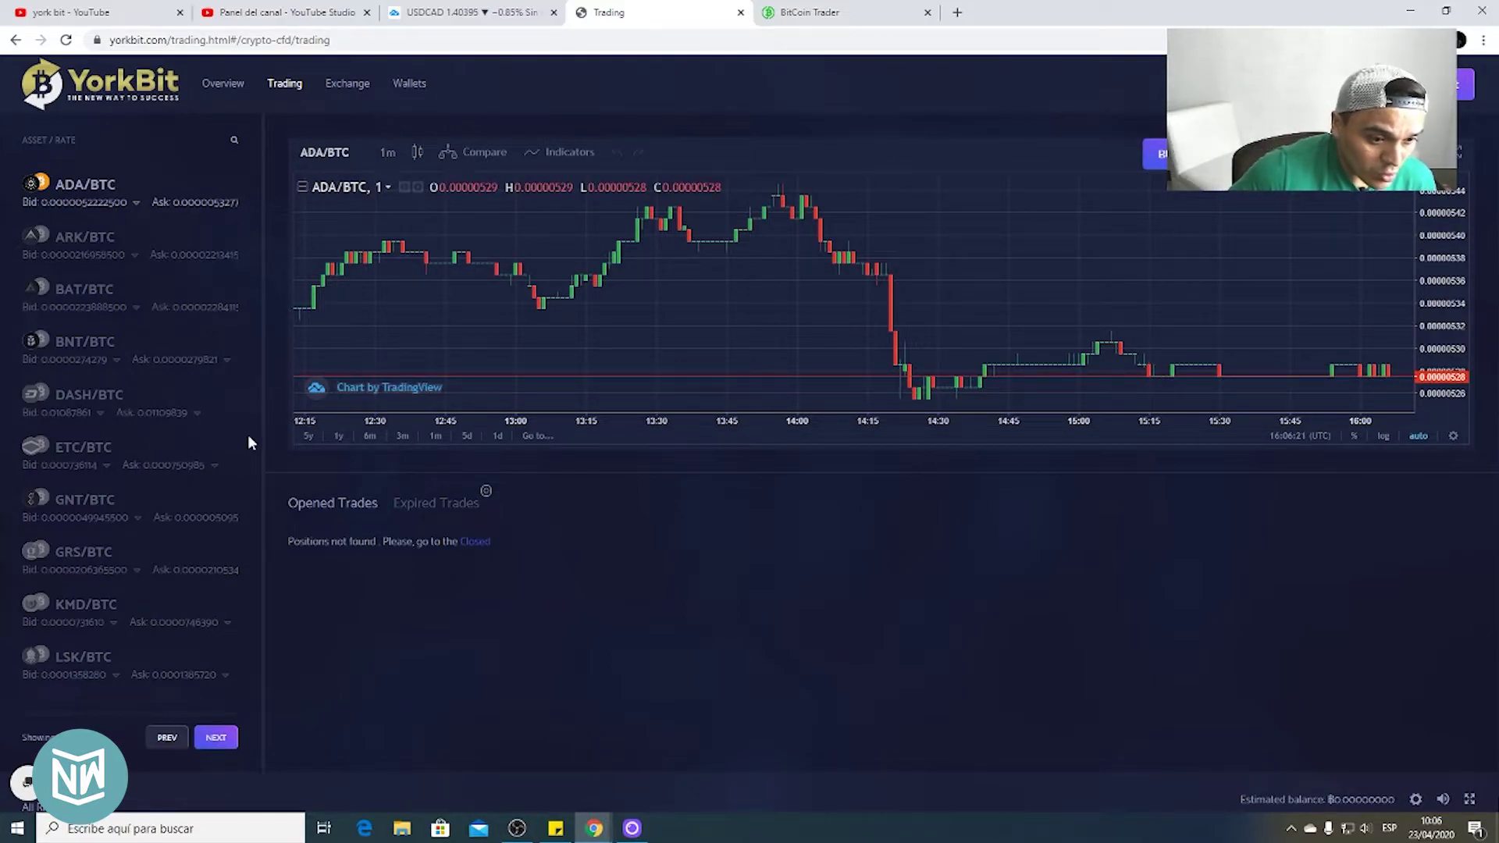
# Switch to the Bitcoin Trader browser tab
pyautogui.click(856, 19)
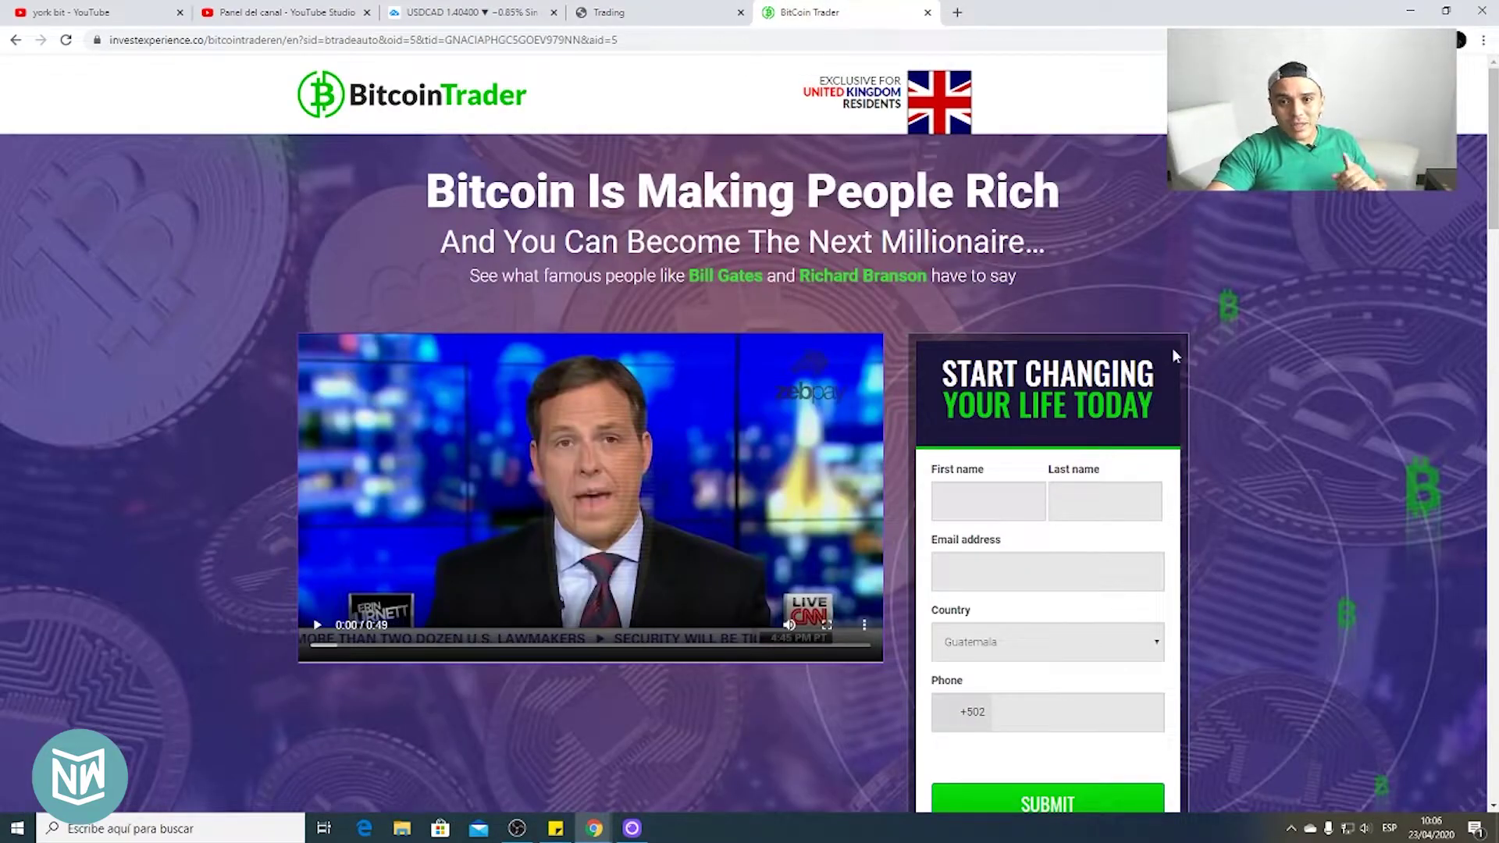
# Scroll through the Bitcoin Trader sign-up landing page, then return to the YorkBit Trading tab
pyautogui.scroll(-1, 1199, 275)
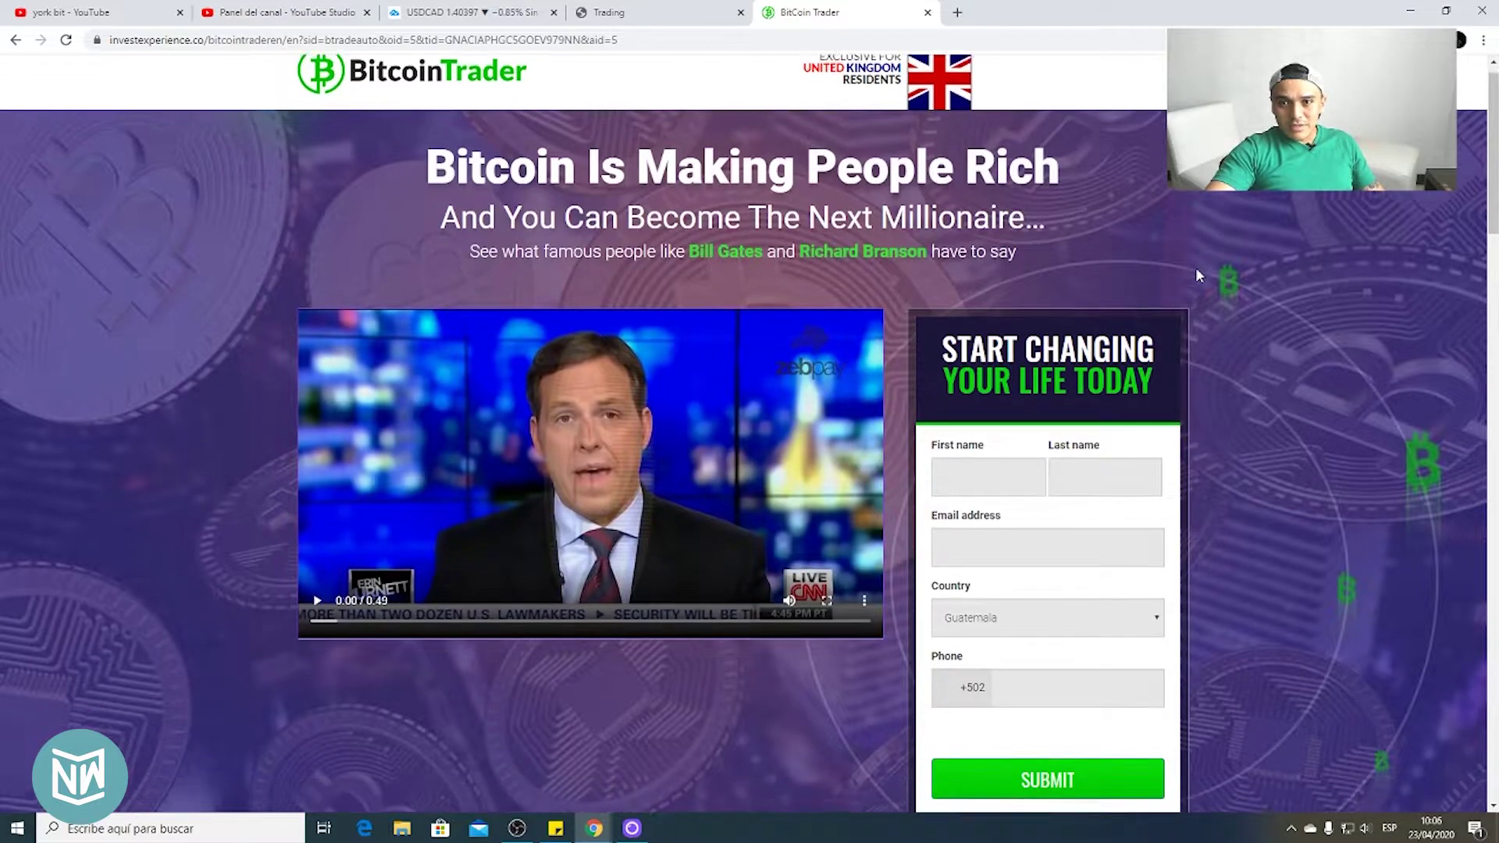
pyautogui.scroll(-9, 1199, 274)
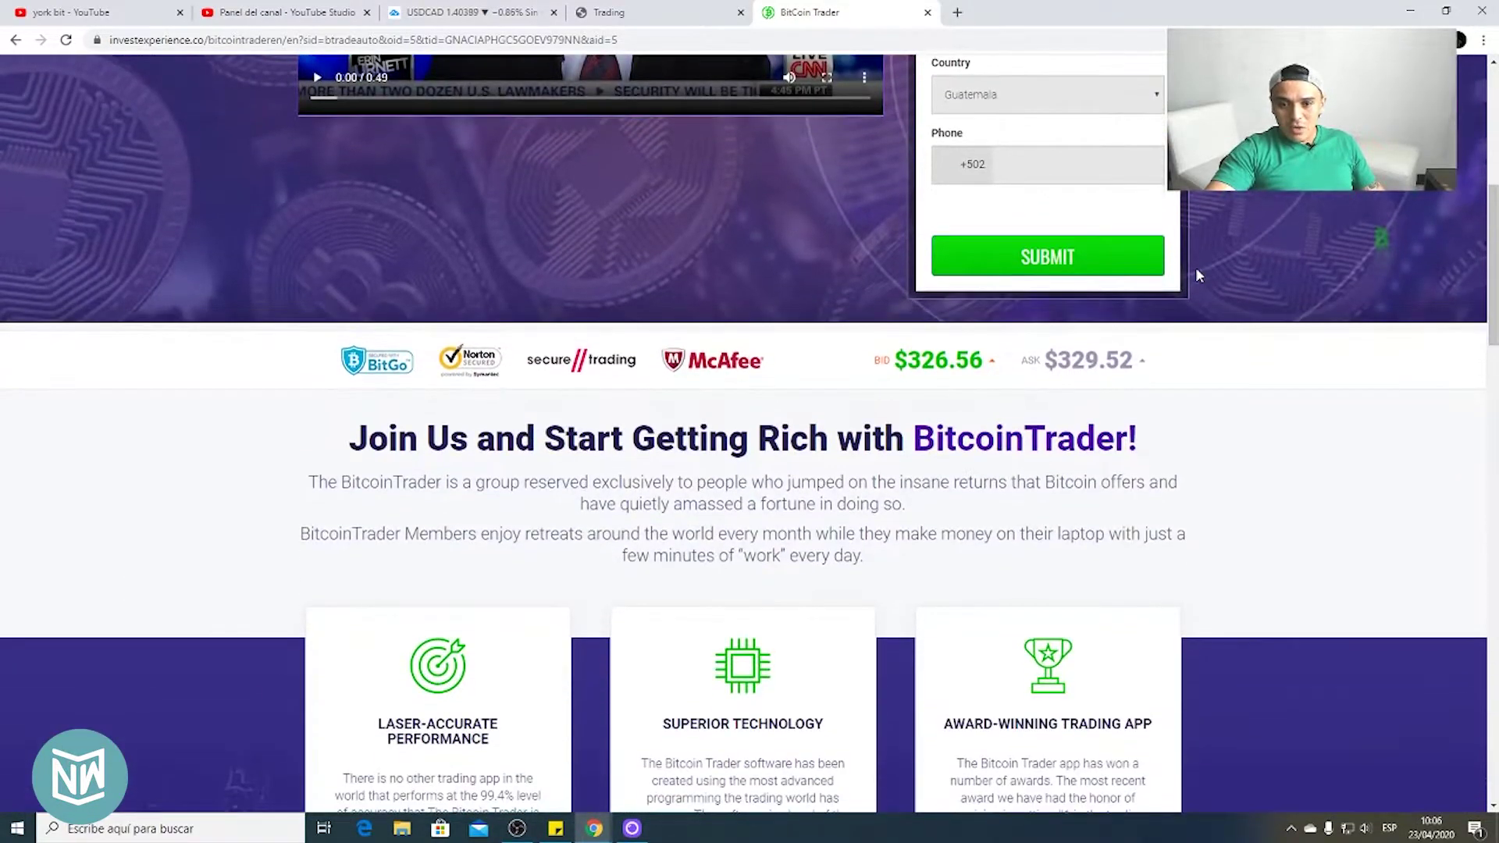
pyautogui.scroll(-6, 1200, 275)
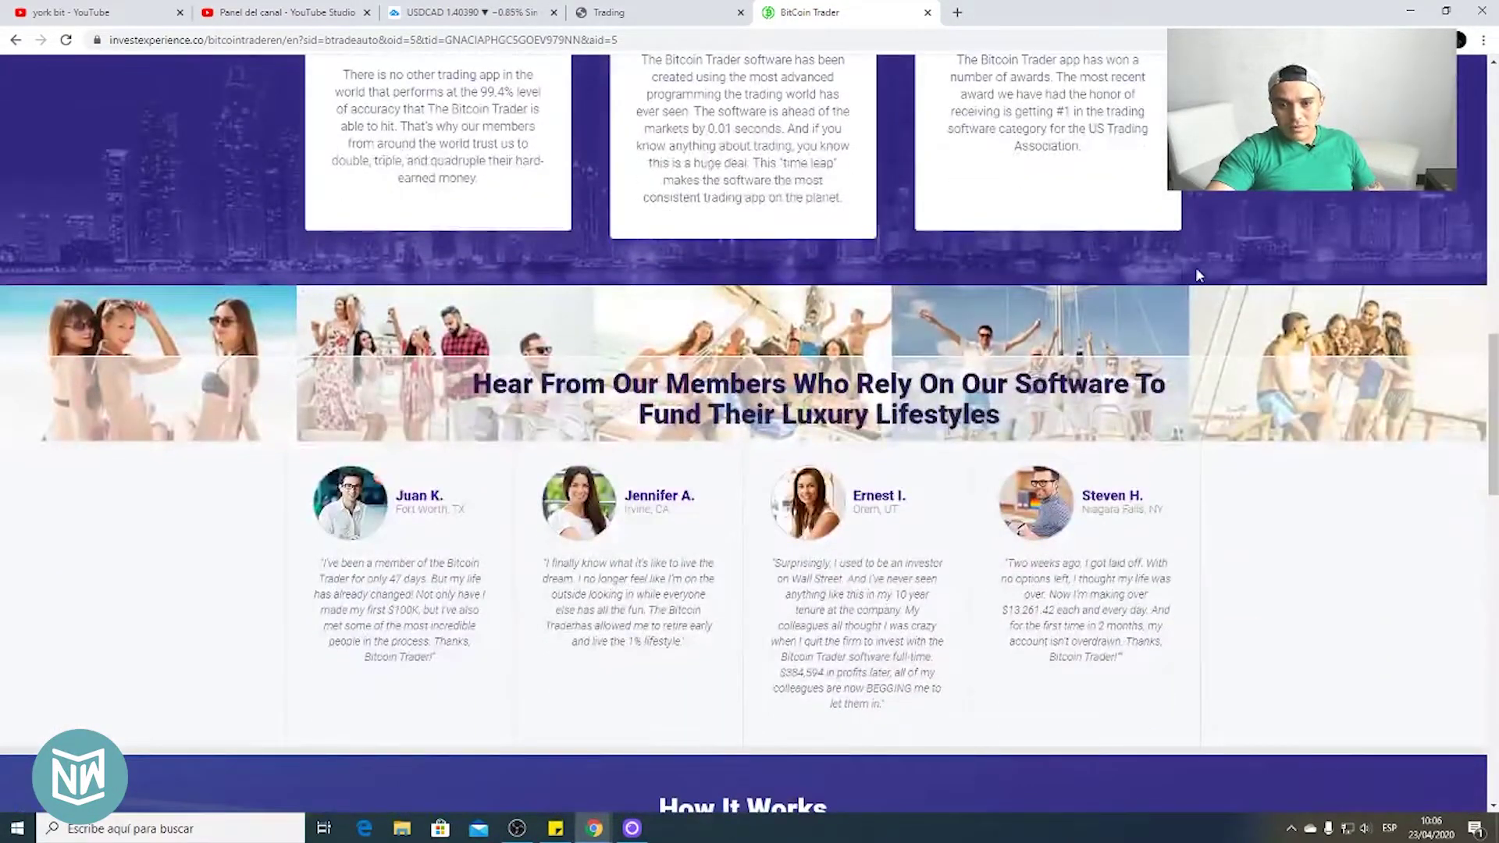
pyautogui.scroll(-3, 1199, 275)
pyautogui.scroll(-3, 1200, 275)
pyautogui.scroll(8, 1200, 269)
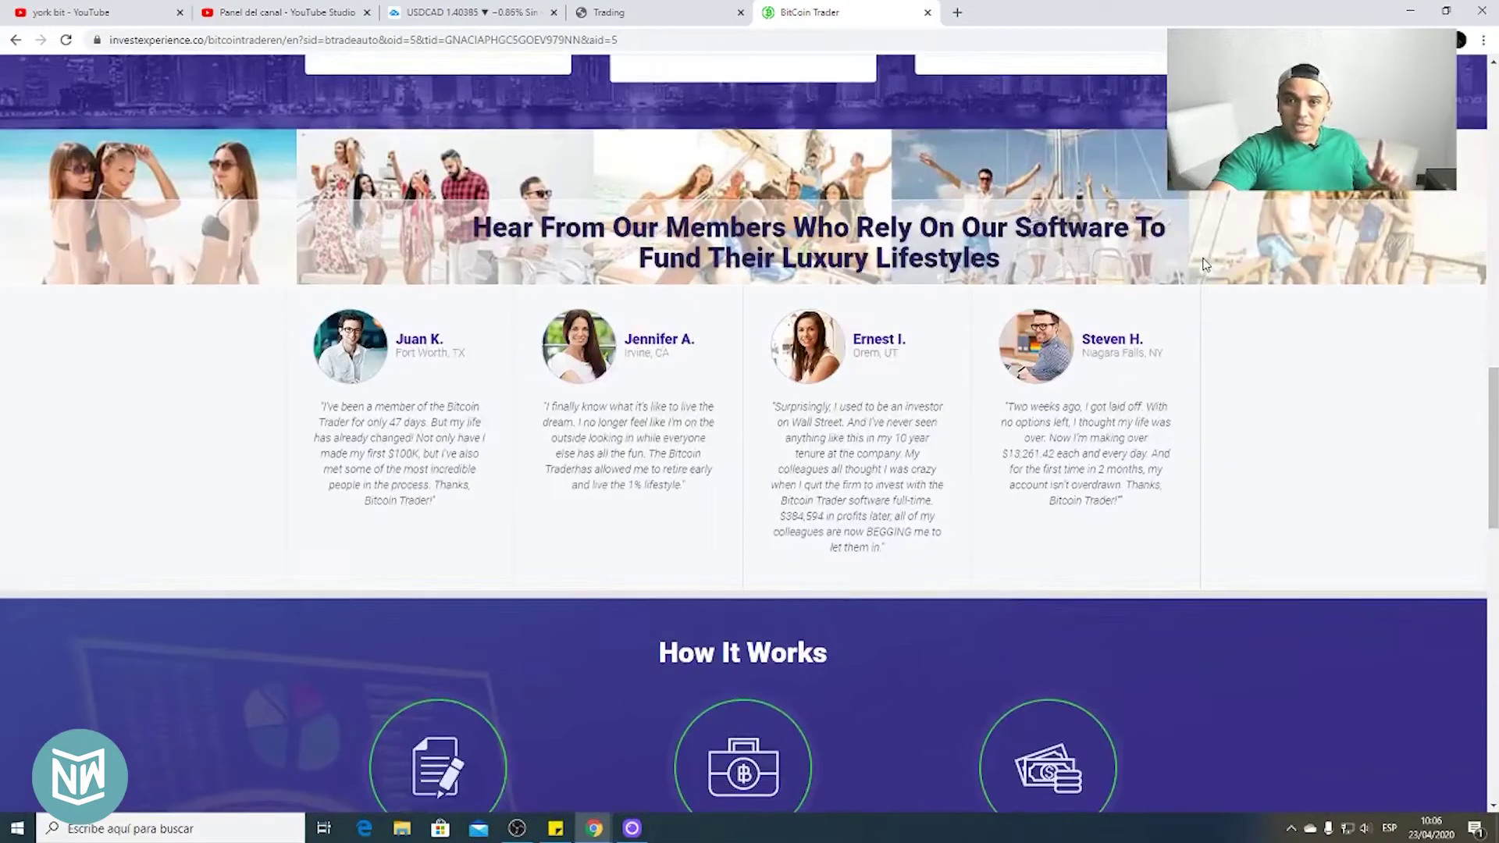
pyautogui.scroll(8, 1203, 265)
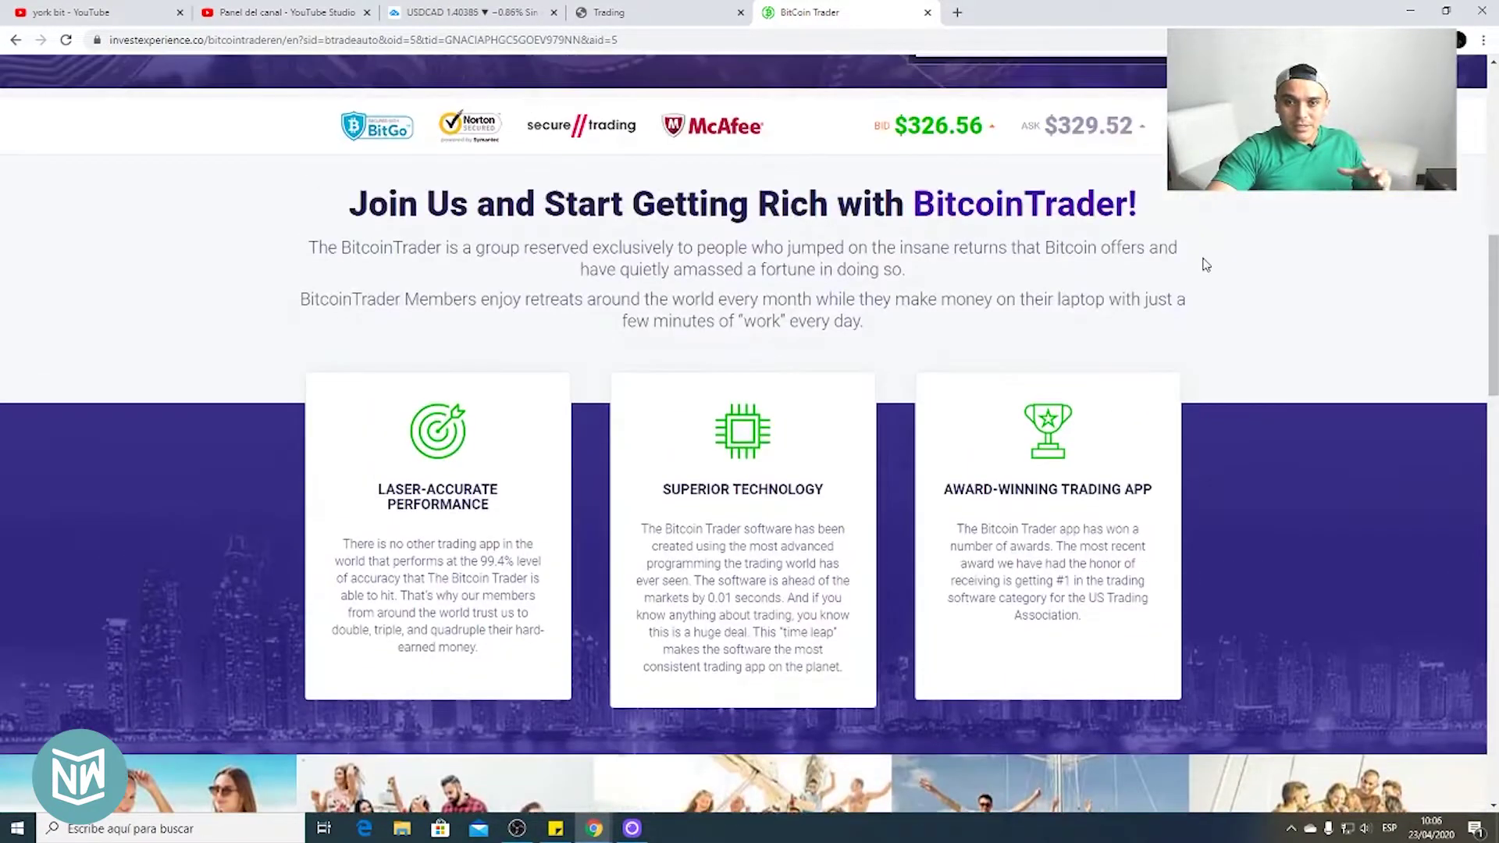
pyautogui.scroll(6, 1204, 266)
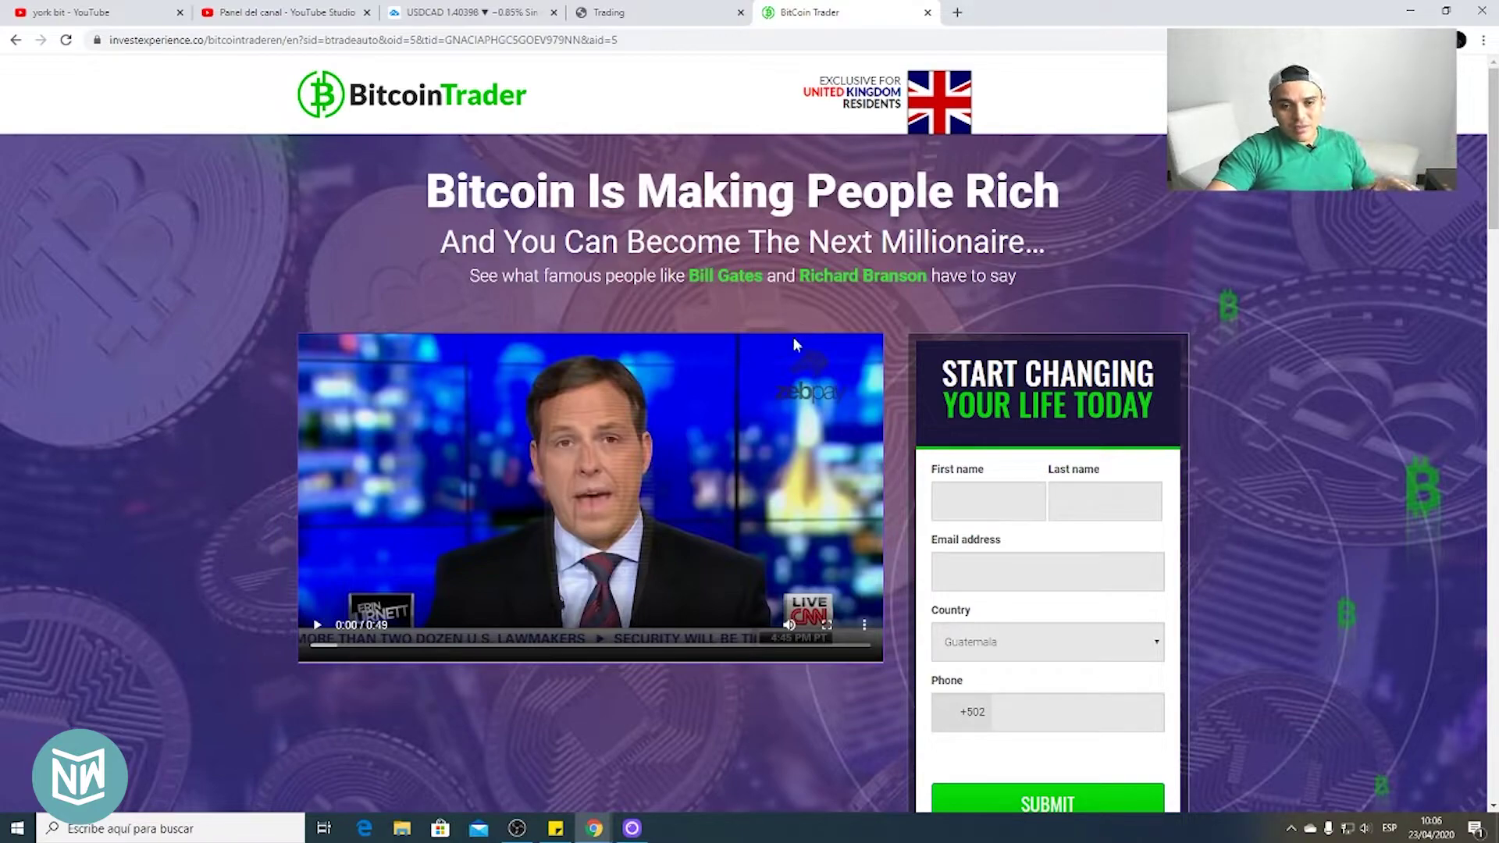
pyautogui.scroll(-5, 863, 385)
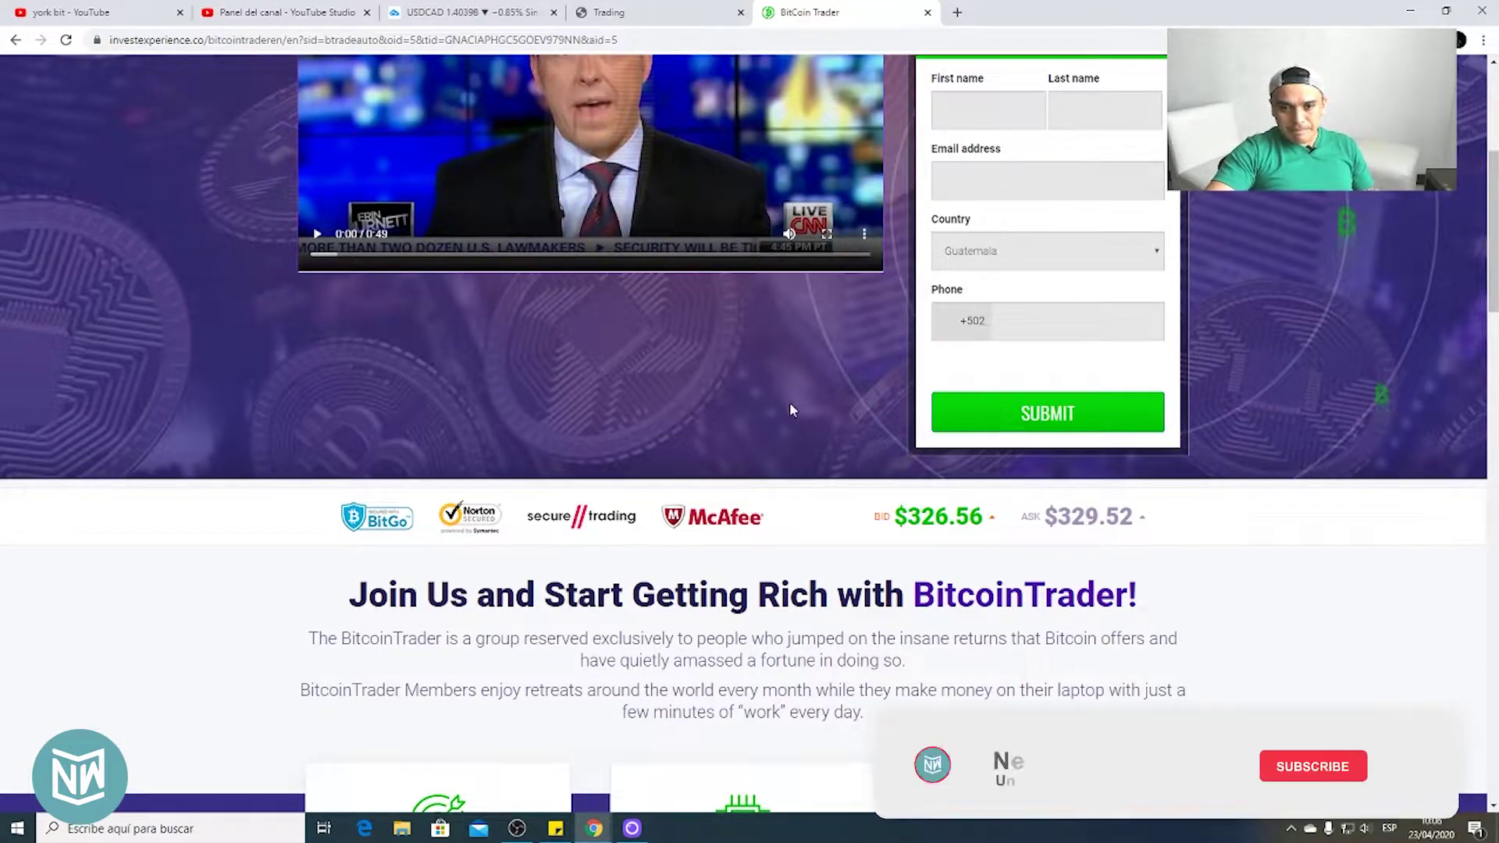
pyautogui.scroll(-3, 745, 394)
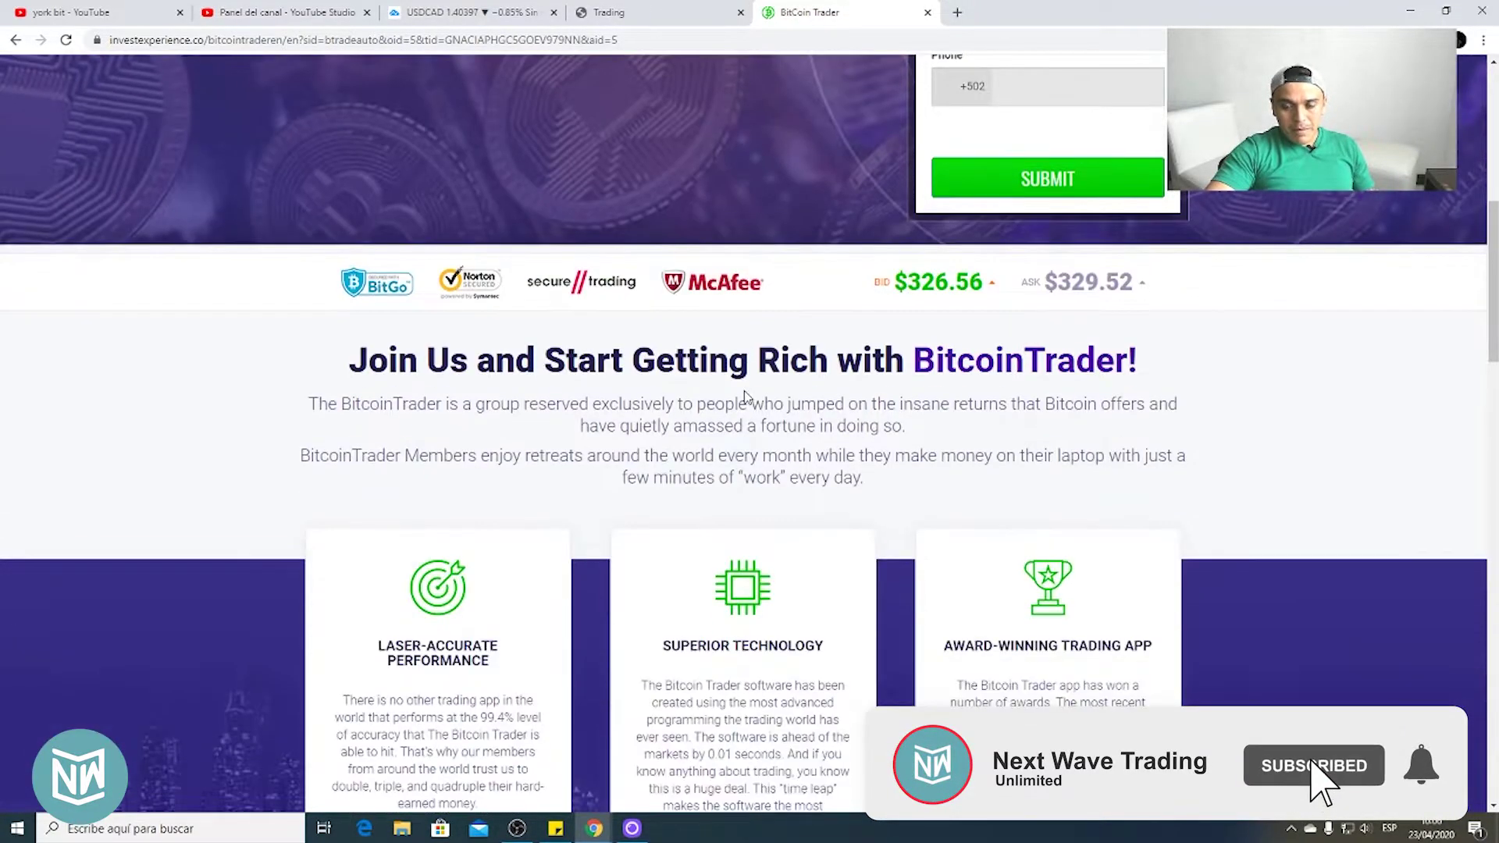
pyautogui.scroll(-4, 747, 393)
pyautogui.scroll(5, 747, 392)
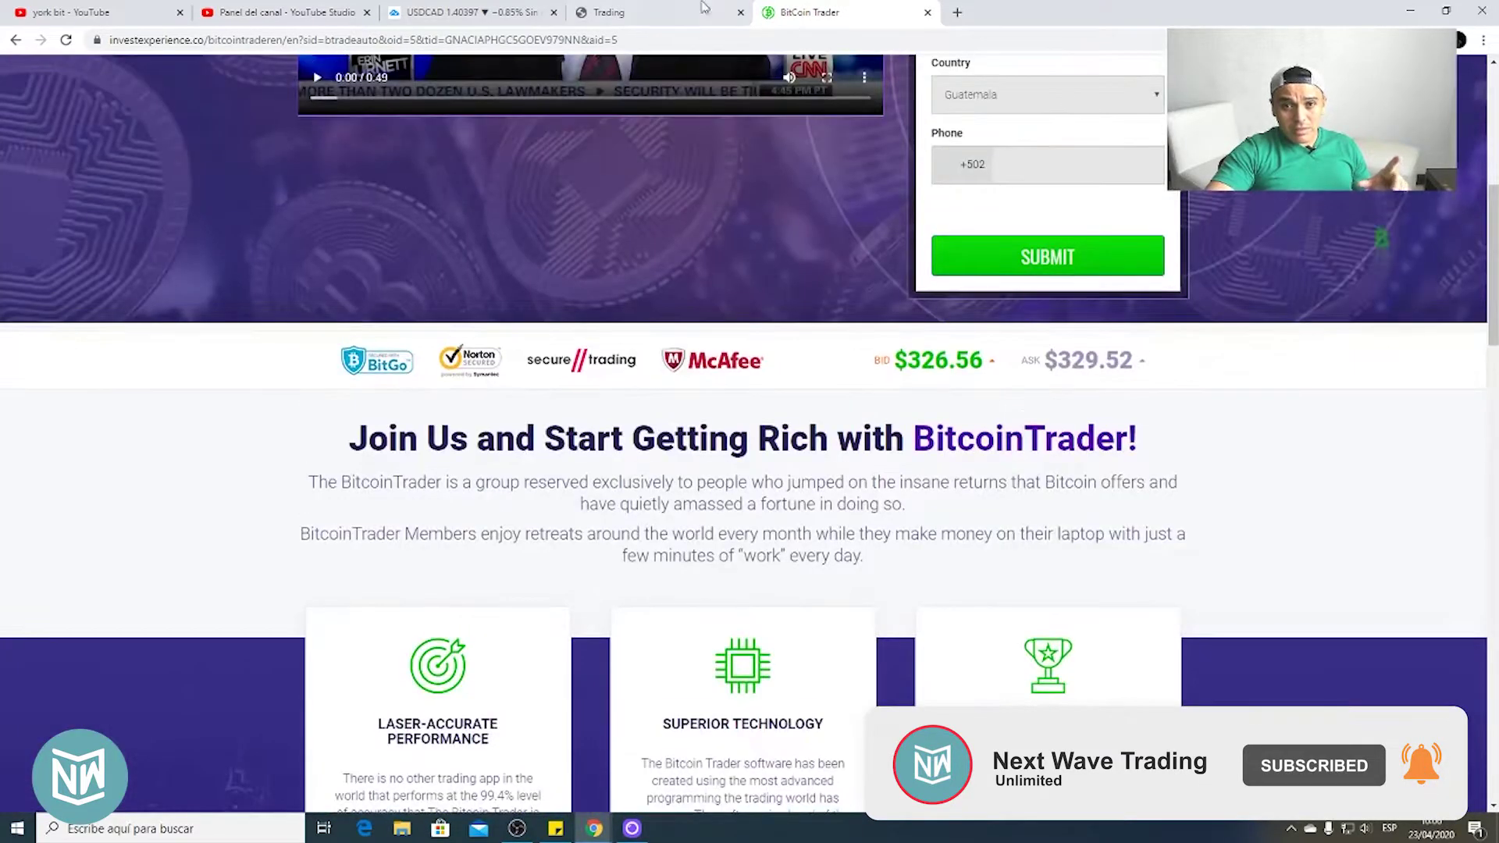
pyautogui.hotkey('ctrl', 'shift', 'Tab')
pyautogui.scroll(-3, 1025, 256)
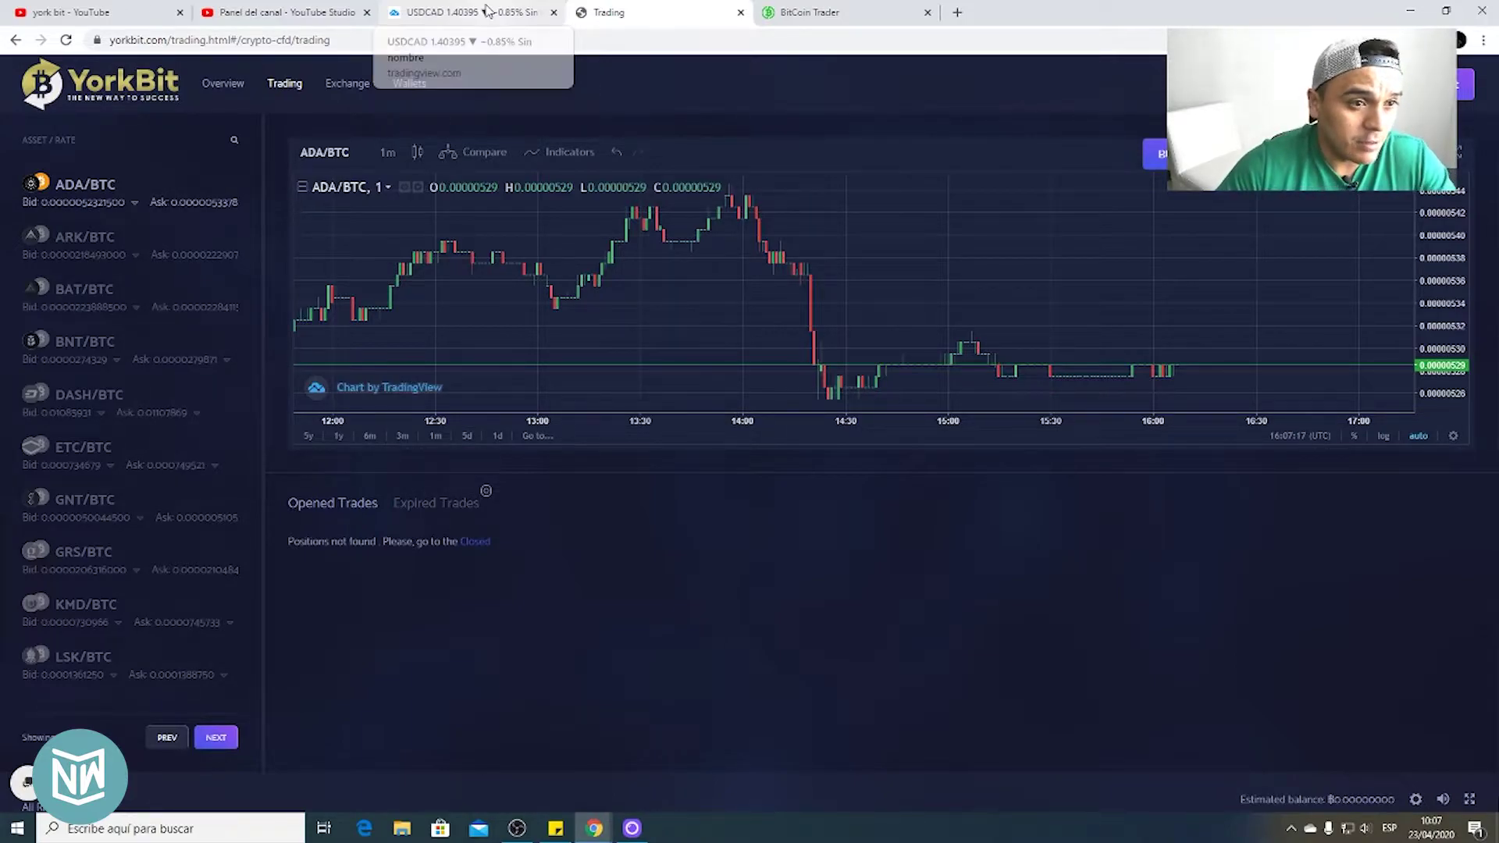
# Switch to the TradingView USDCAD chart tab
pyautogui.click(487, 11)
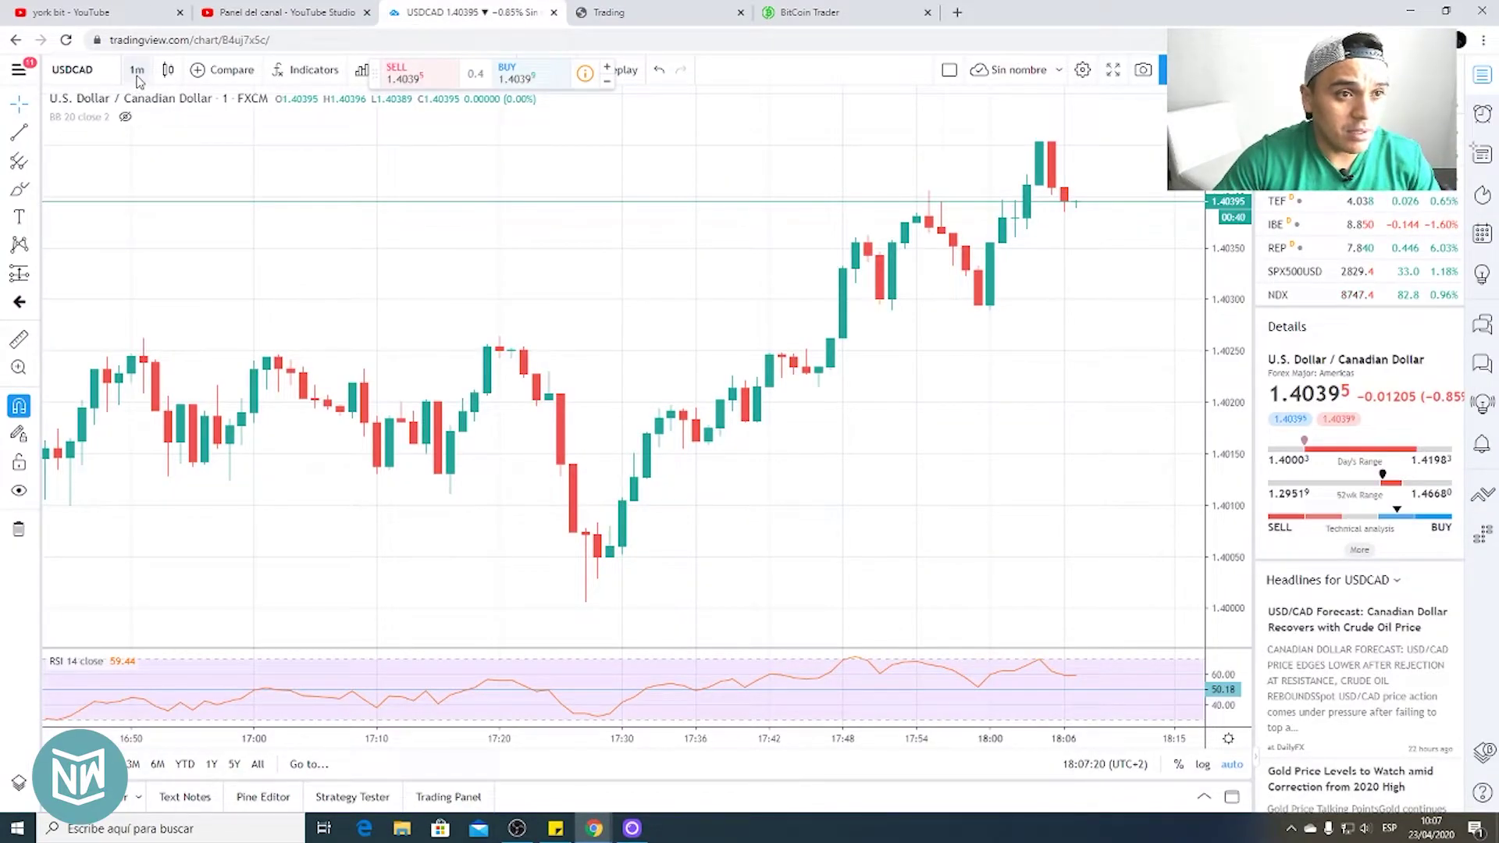
# Check the pair name on the YorkBit chart while starting a TradingView symbol search
pyautogui.click(629, 7)
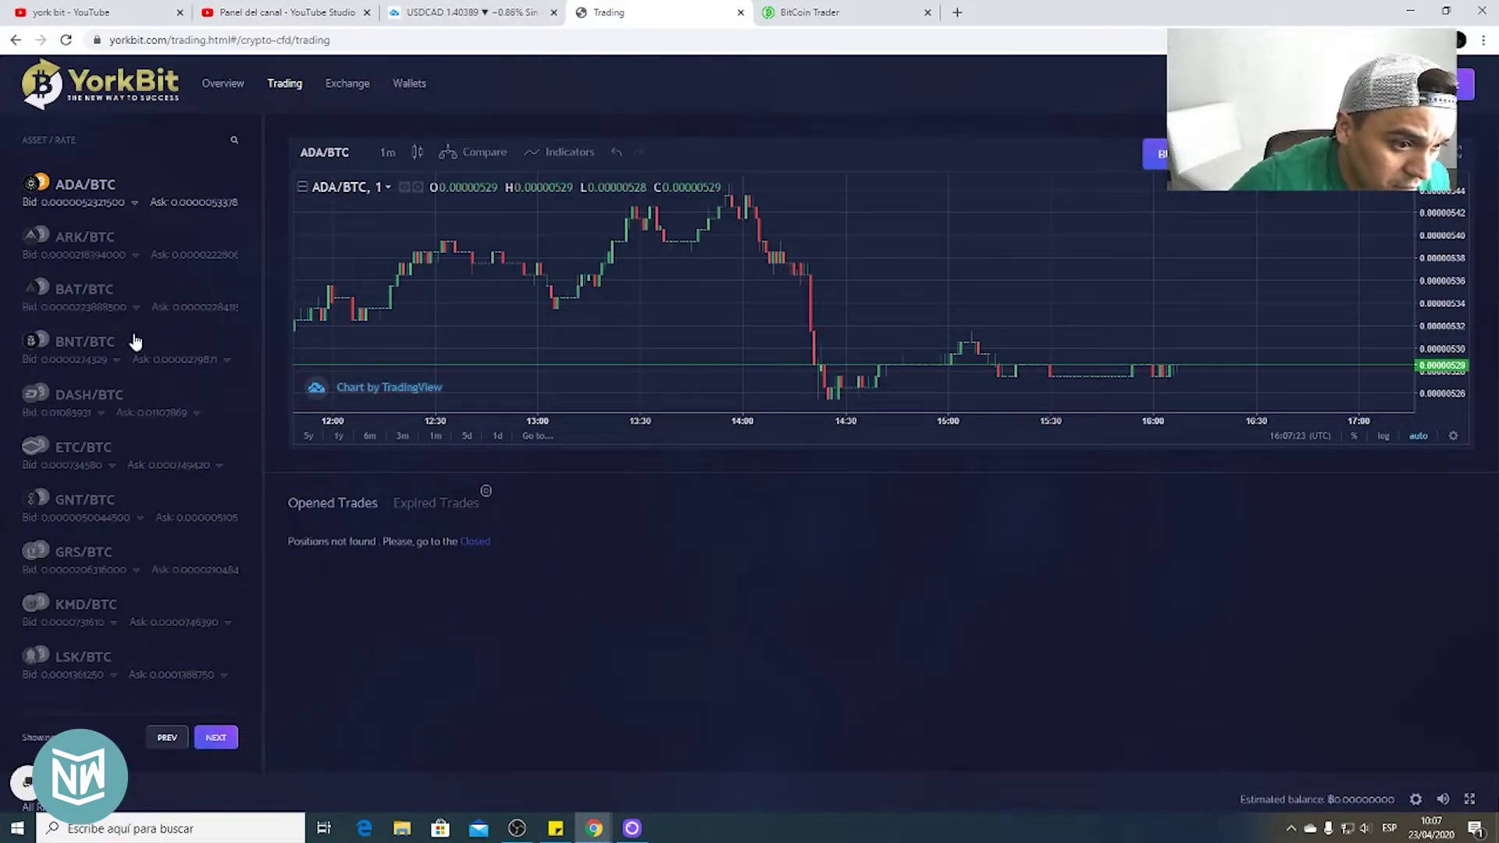
pyautogui.click(494, 6)
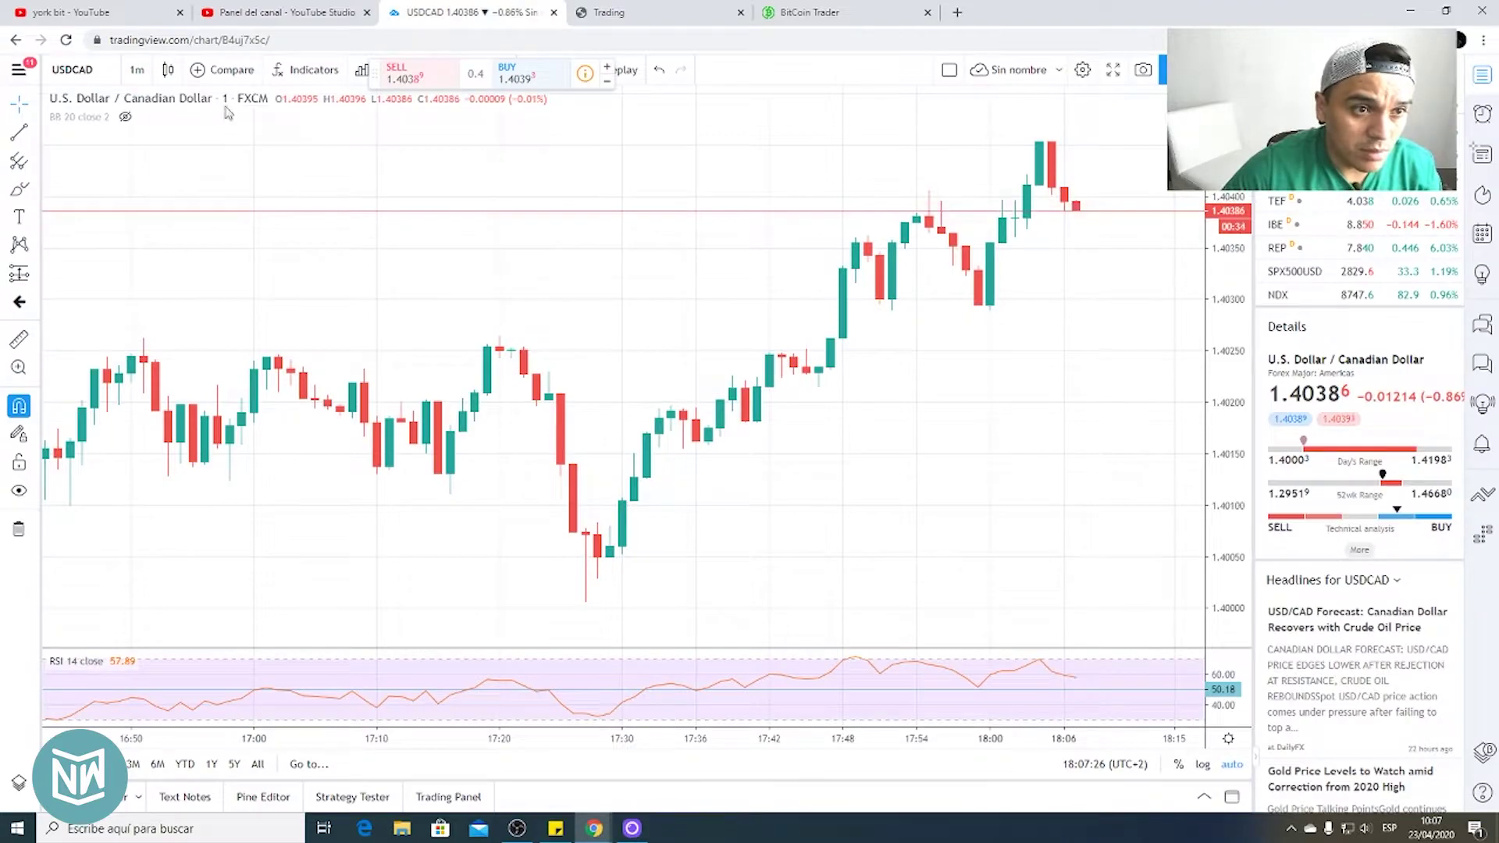
pyautogui.click(105, 75)
pyautogui.write('DAD')
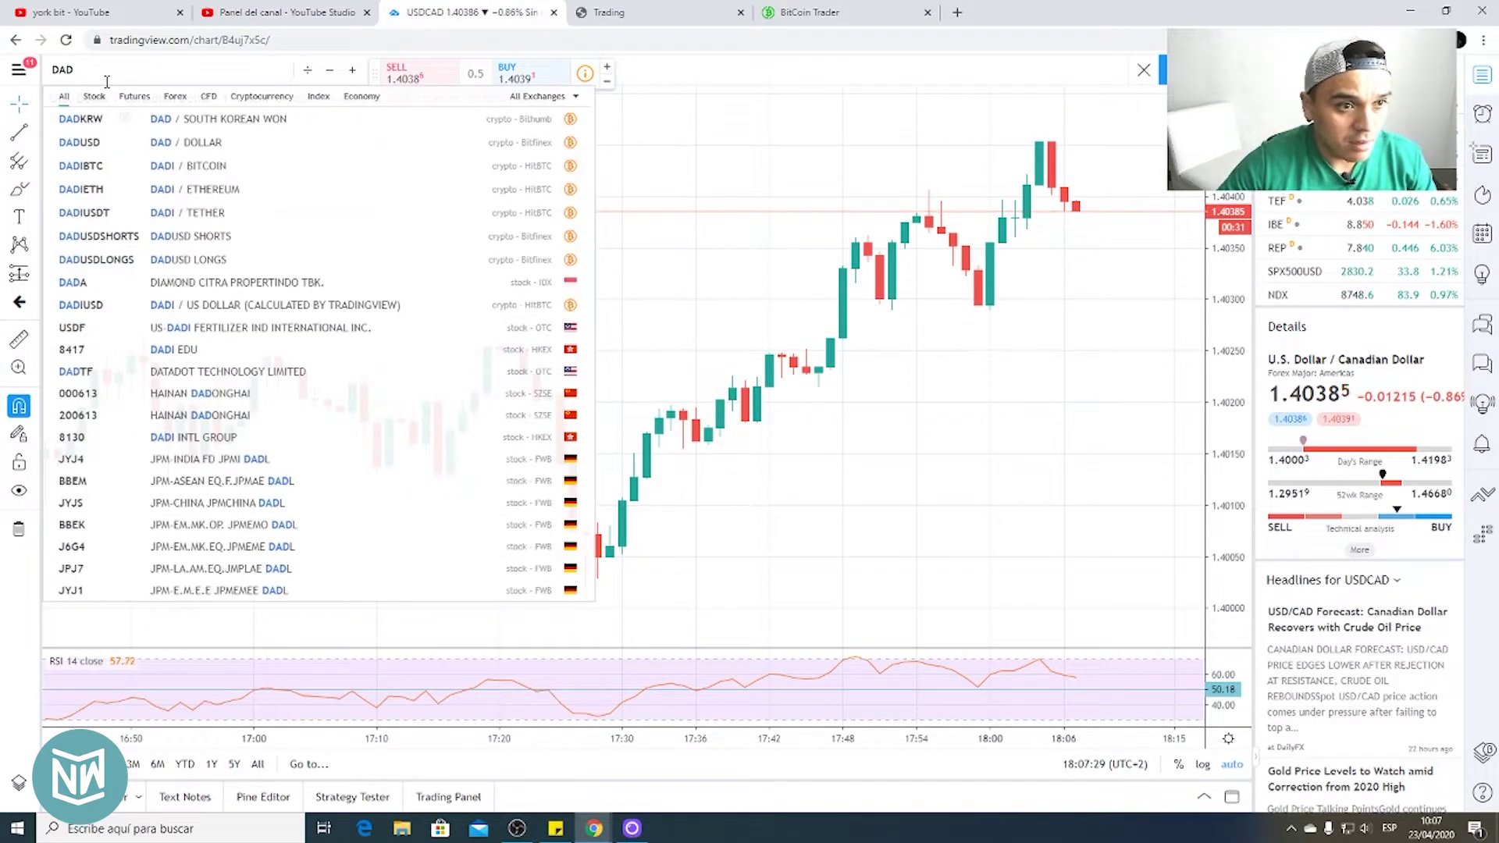
pyautogui.click(659, 12)
pyautogui.click(480, 12)
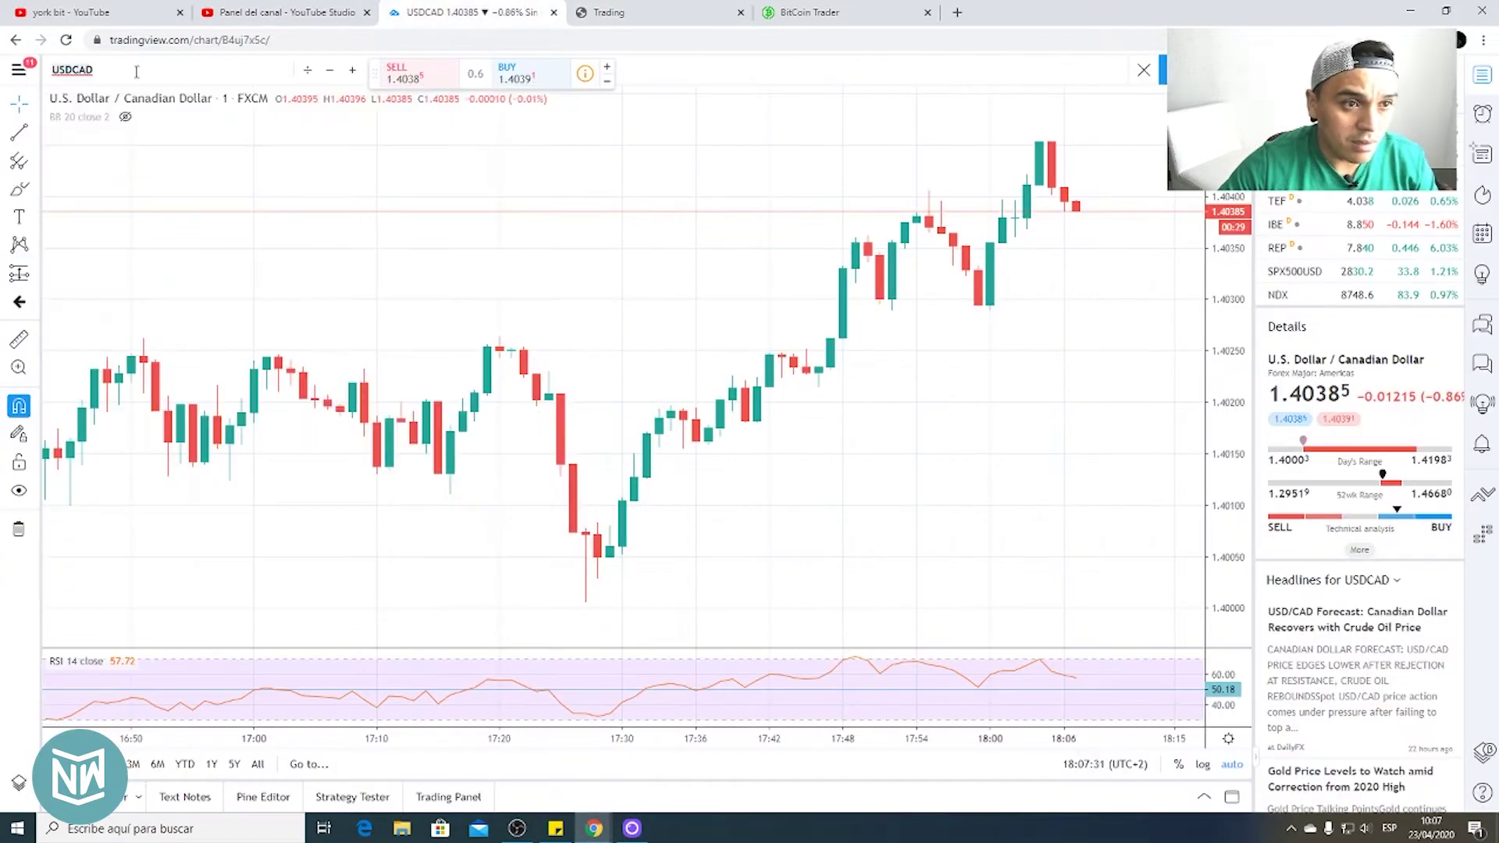
# Load the Cardano / Bitcoin (ADABTC) chart in TradingView, zoom out and pan, then return to YorkBit
pyautogui.click(72, 70)
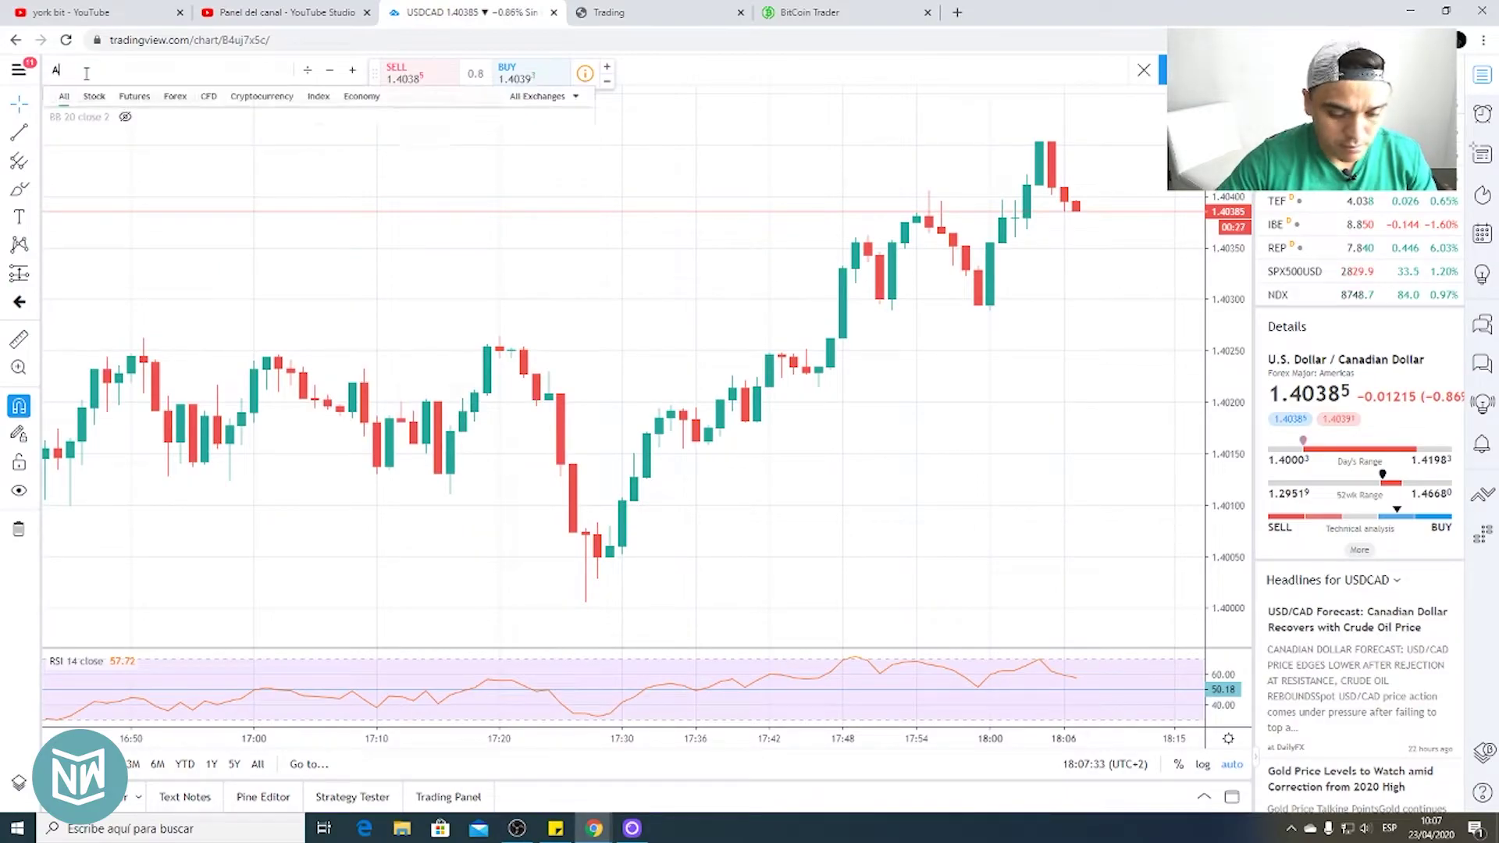
pyautogui.write('ADABT')
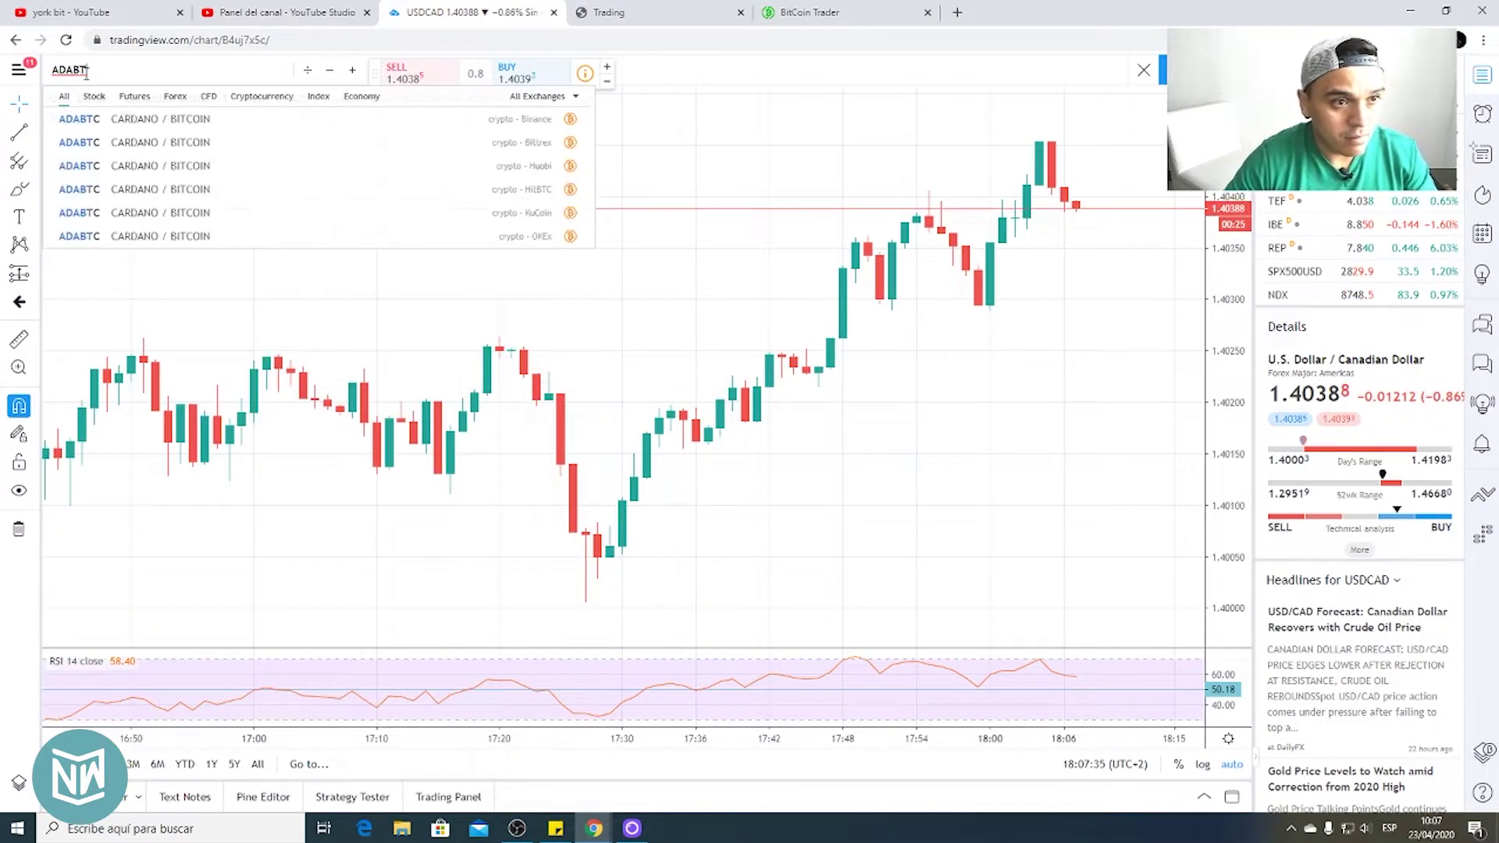
pyautogui.click(90, 121)
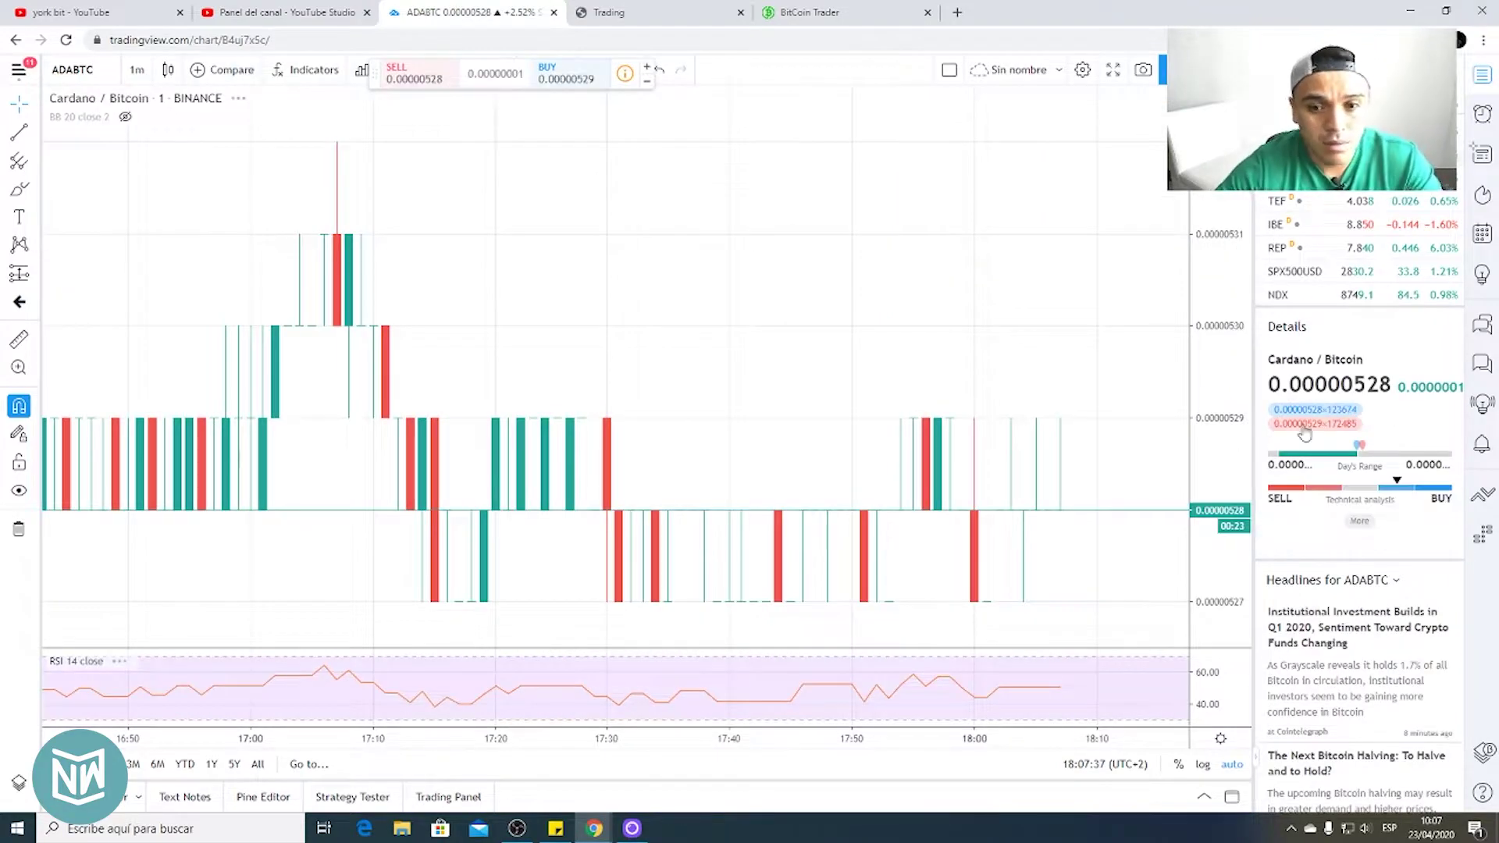
pyautogui.scroll(-5, 850, 401)
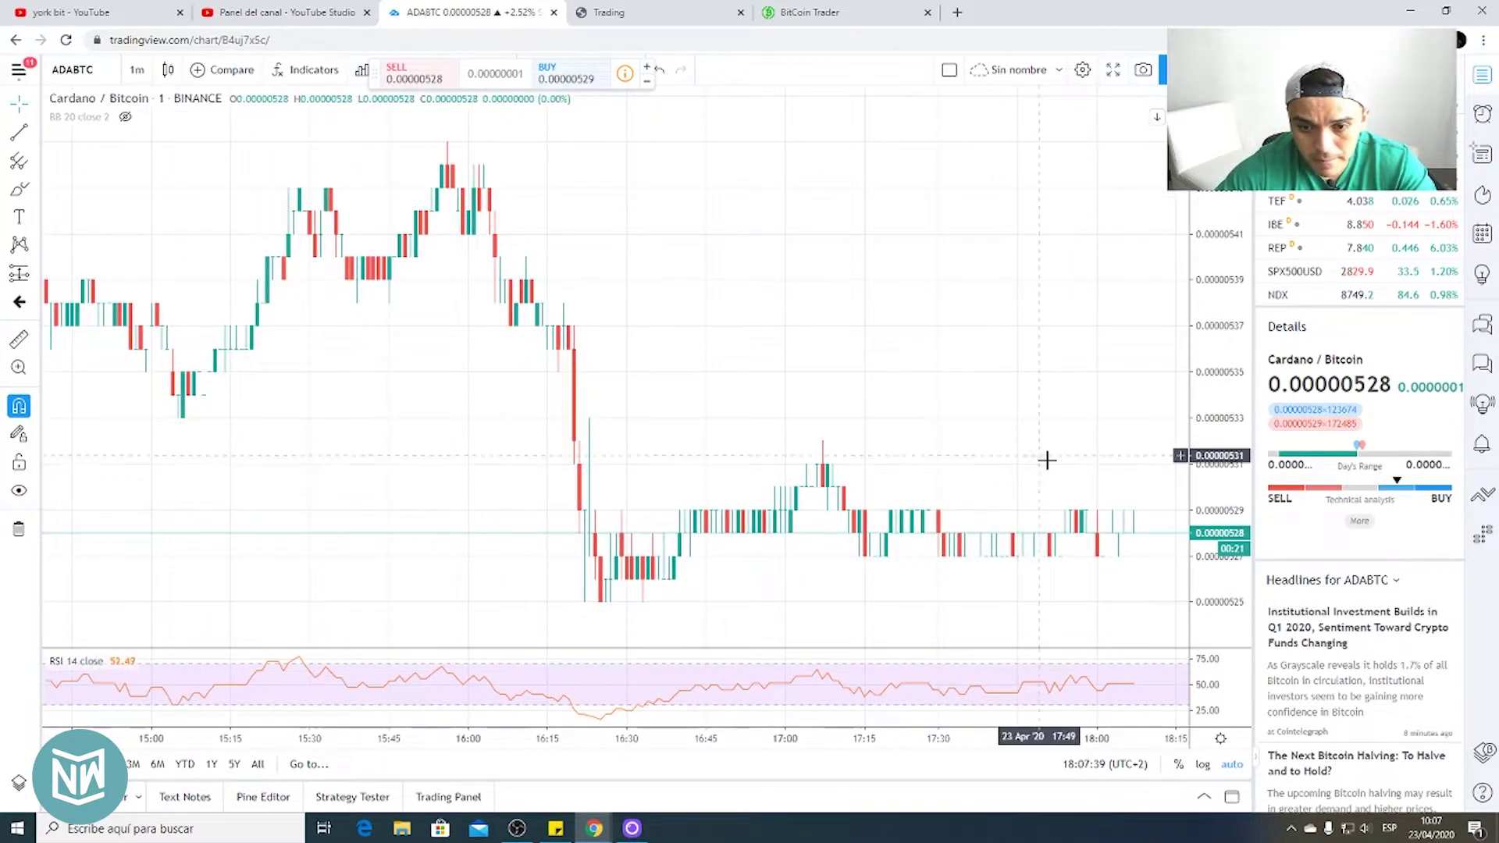
pyautogui.moveTo(1076, 460); pyautogui.dragTo(896, 435)
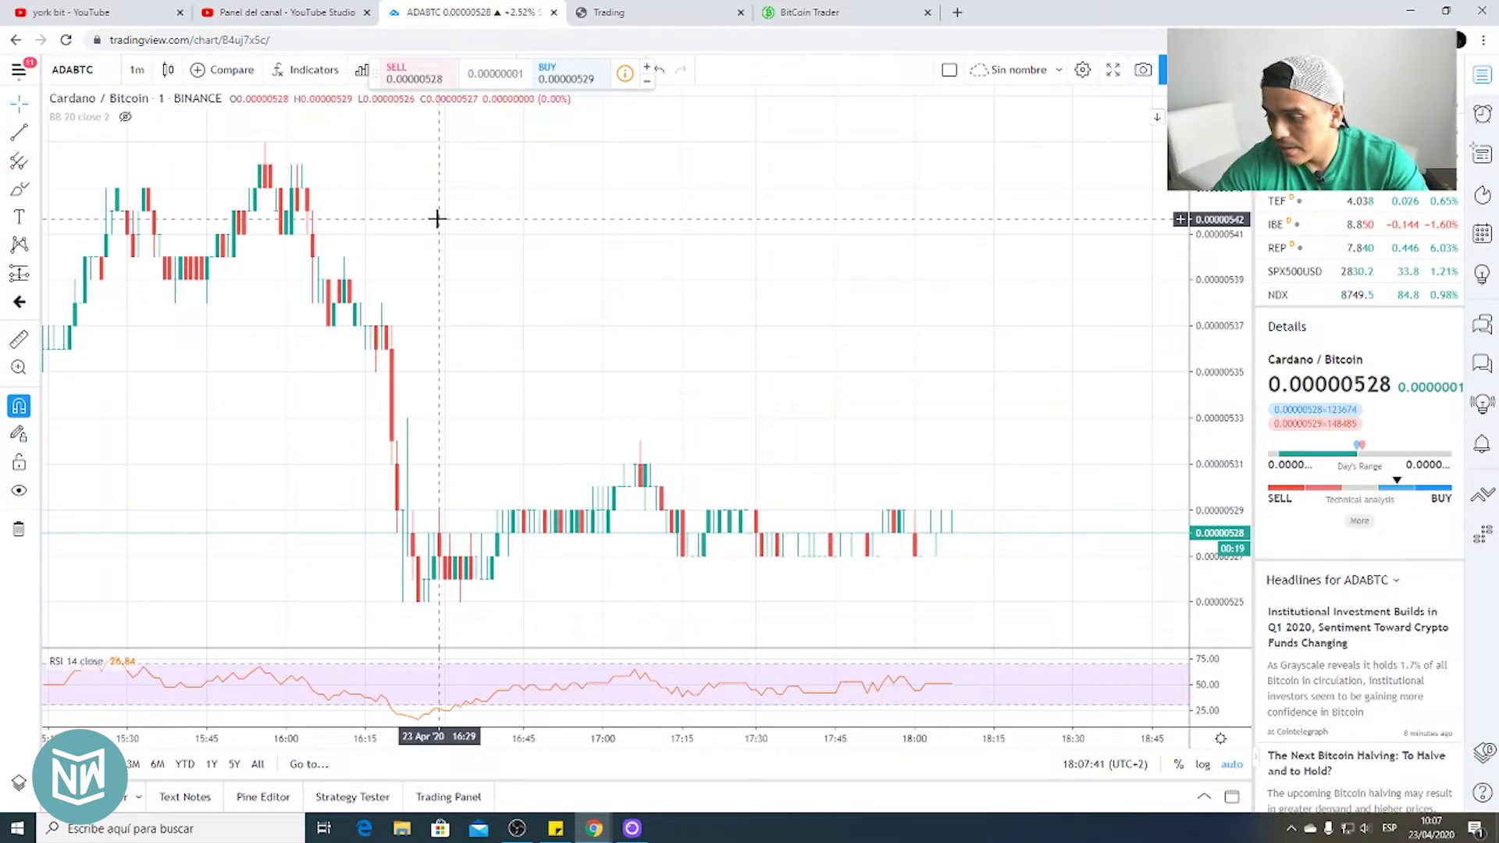
pyautogui.click(605, 12)
# Select ARK/BTC in the asset list and set the chart interval to 5 minutes
pyautogui.scroll(5, 1247, 335)
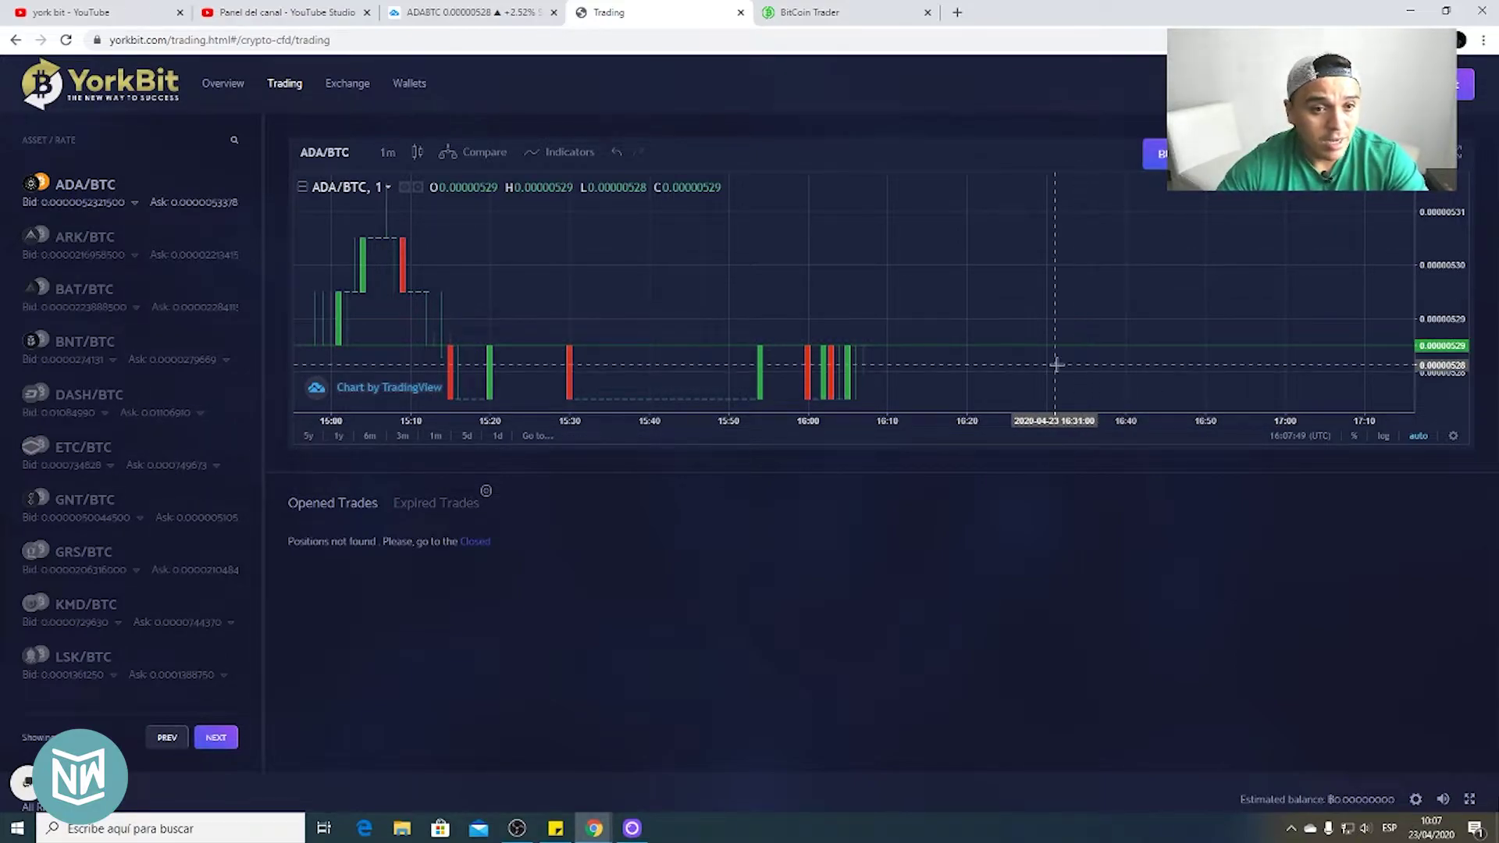
pyautogui.scroll(-2, 1077, 359)
pyautogui.scroll(-1, 1089, 295)
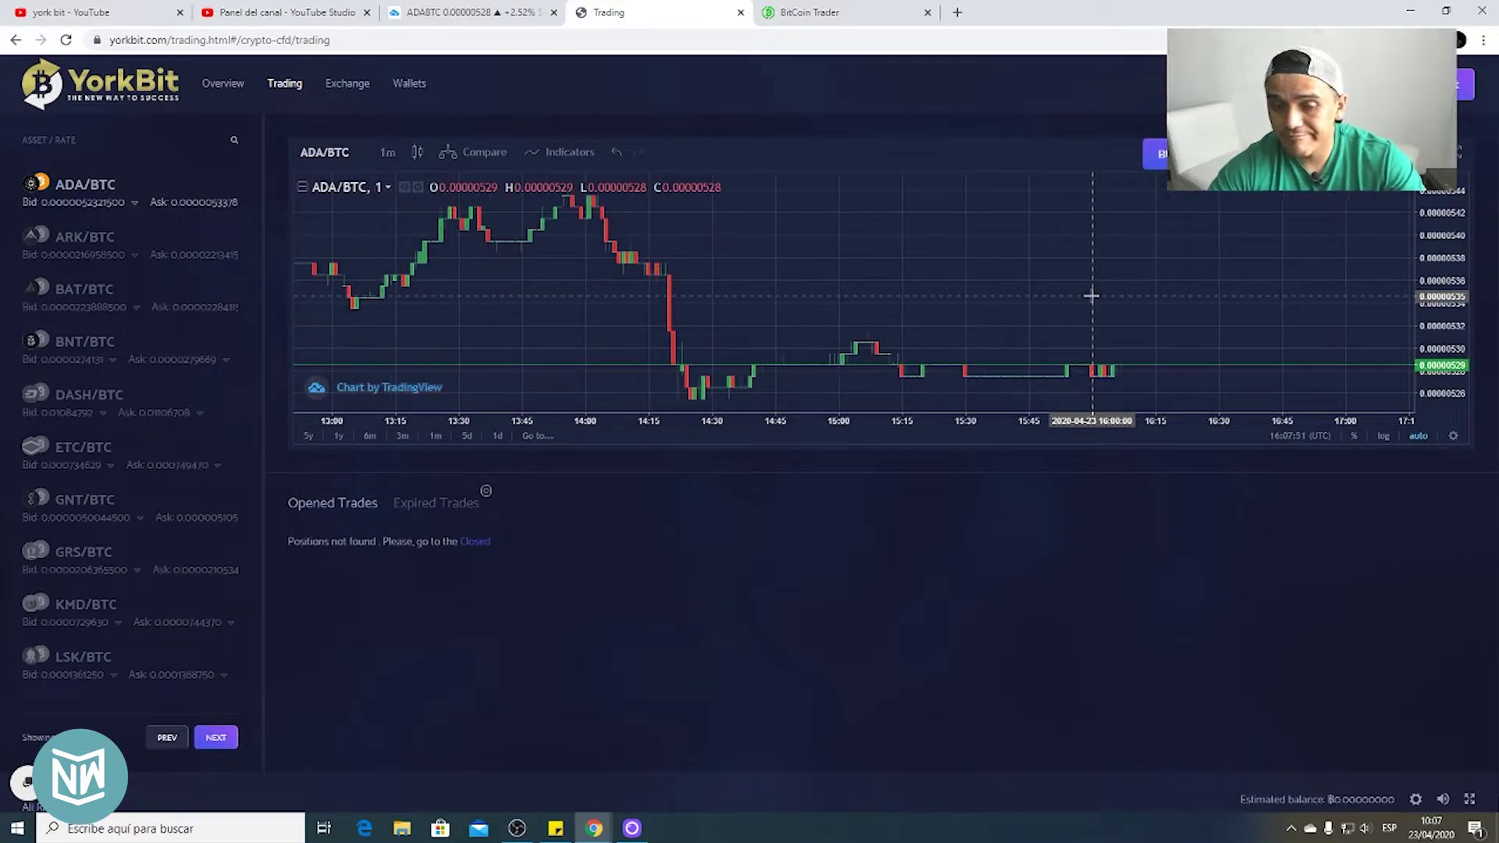
pyautogui.click(92, 234)
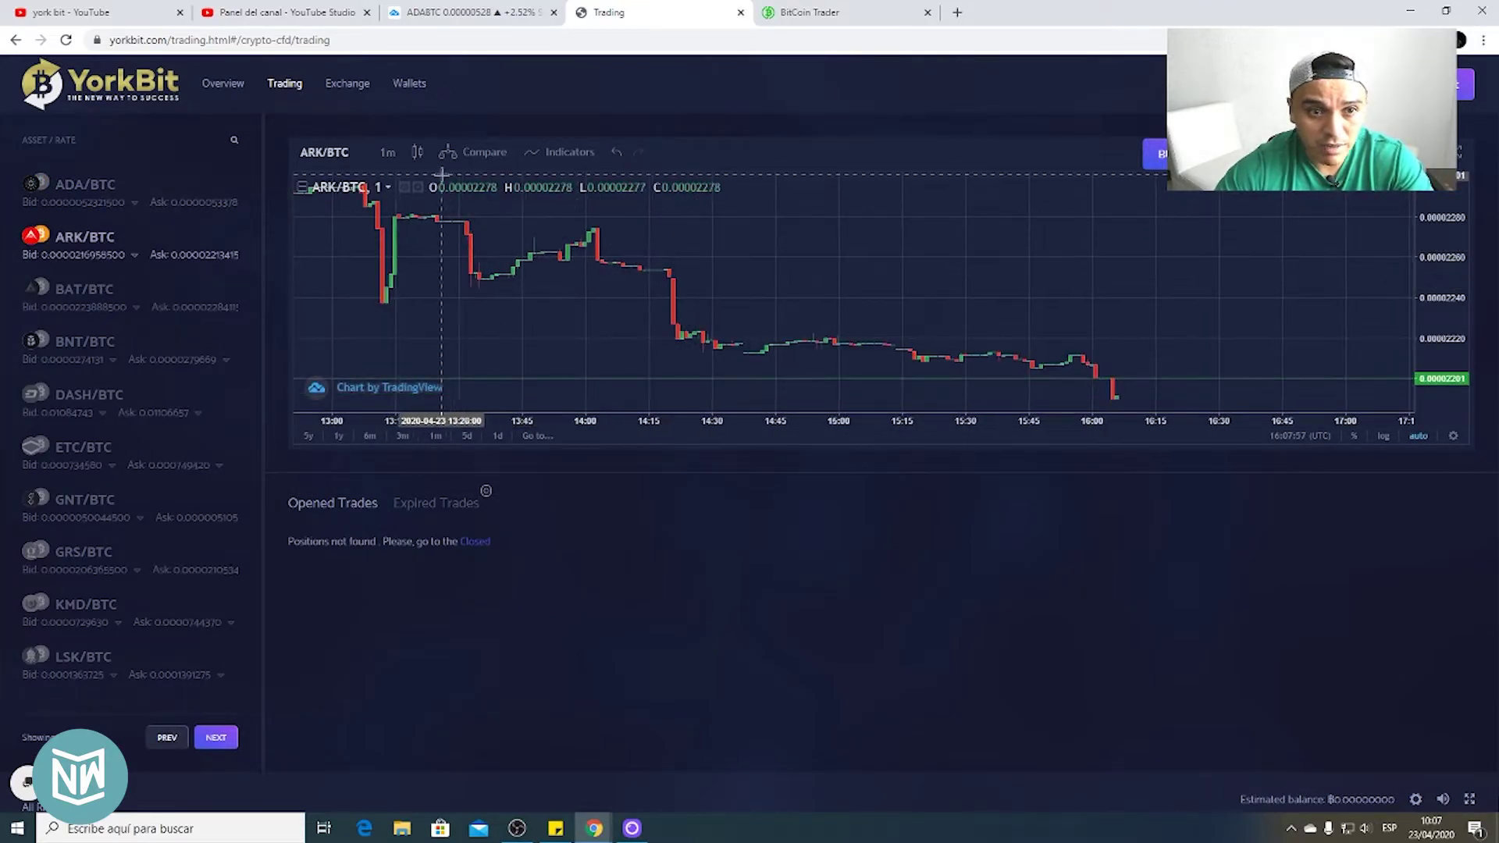
pyautogui.click(390, 153)
pyautogui.click(433, 217)
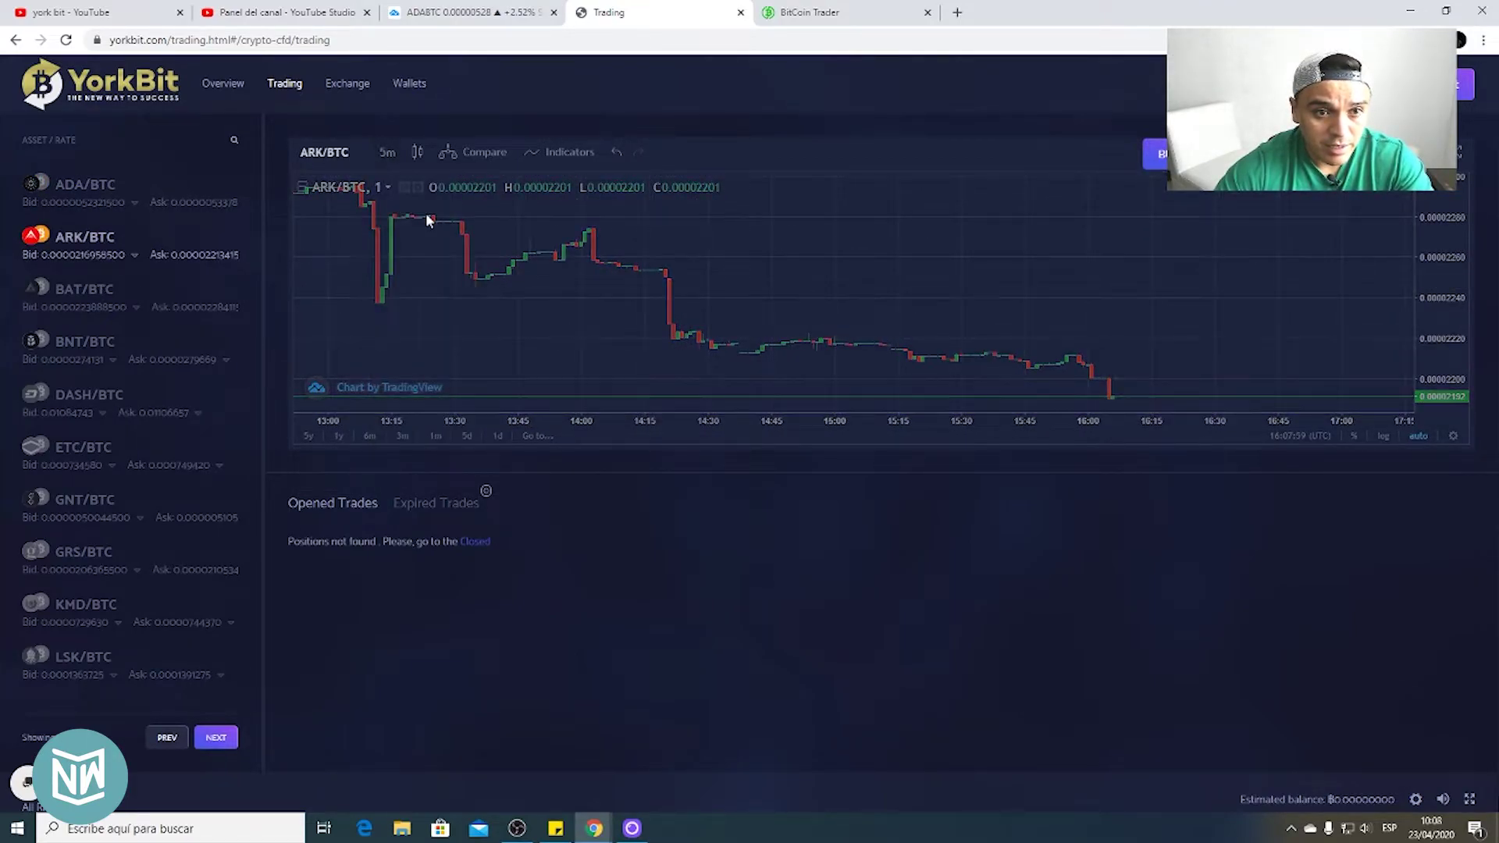
pyautogui.scroll(5, 1218, 314)
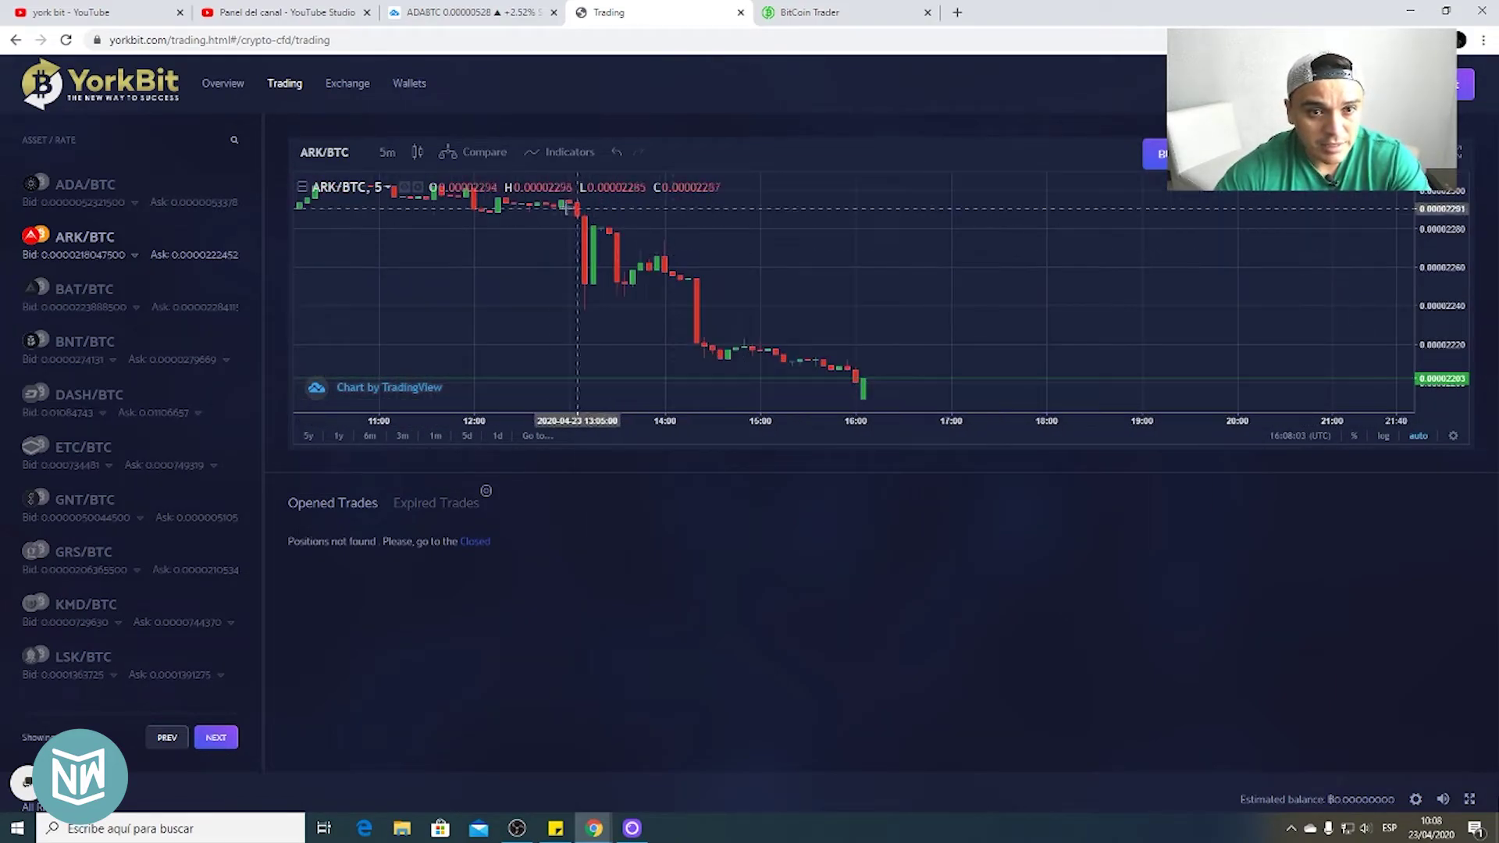
# Add a MACD (12, 26, close, 9) panel to the ARK/BTC chart and reopen the indicators list
pyautogui.click(572, 153)
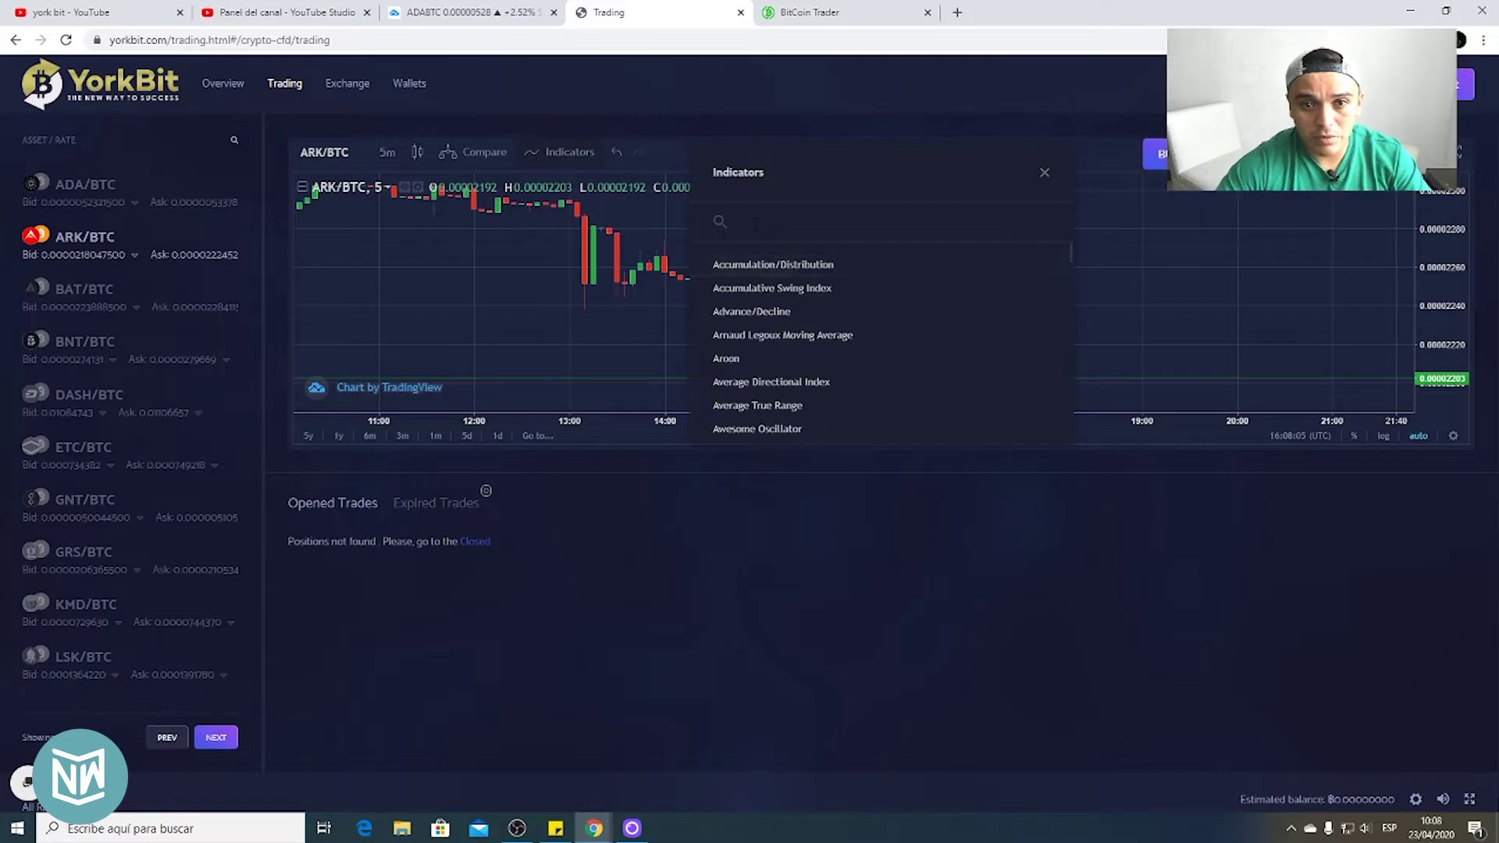
pyautogui.write('macd')
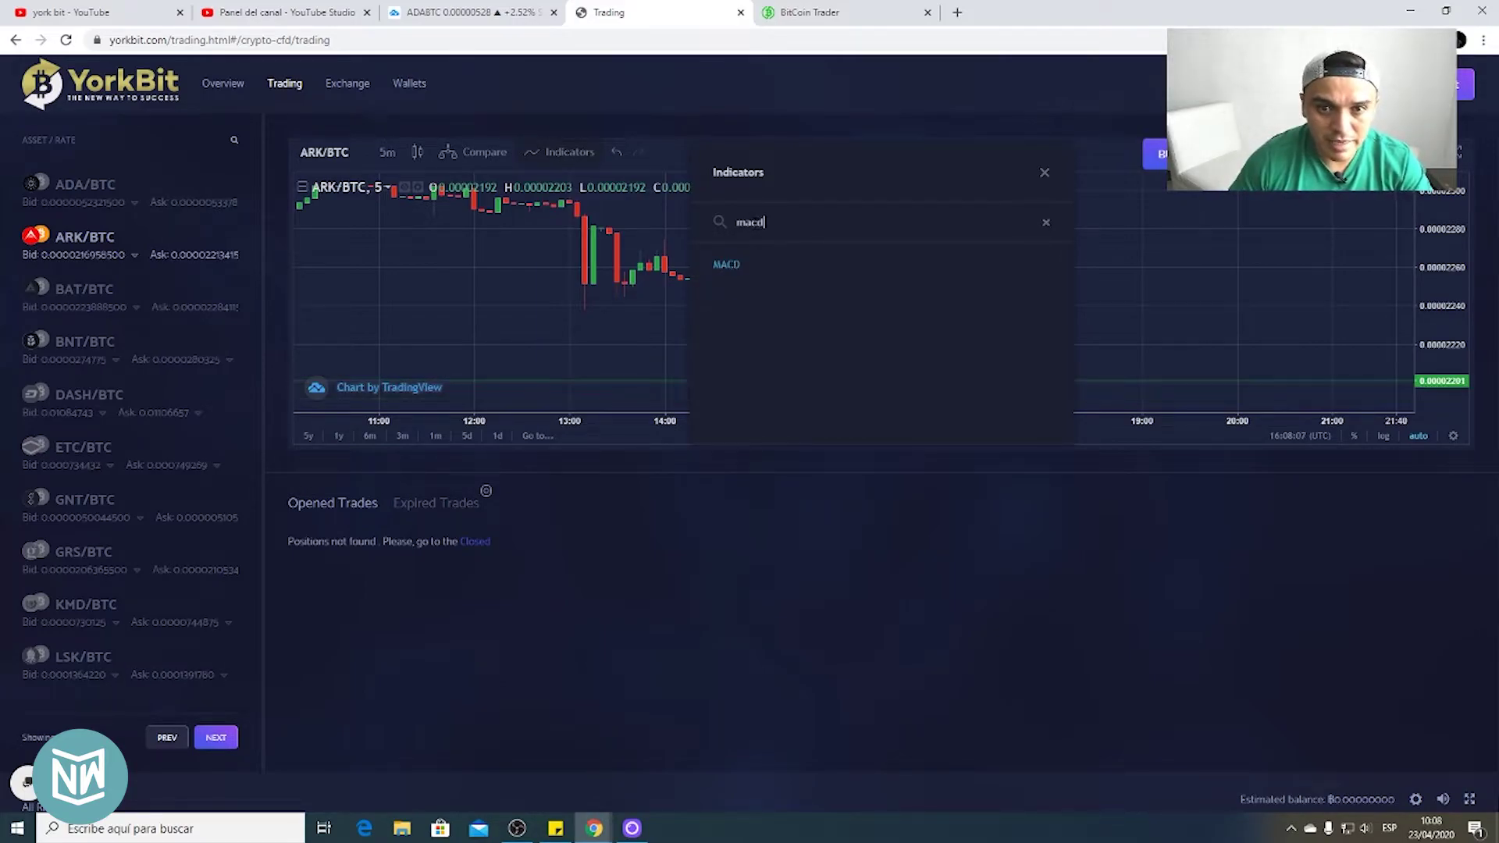
pyautogui.click(752, 264)
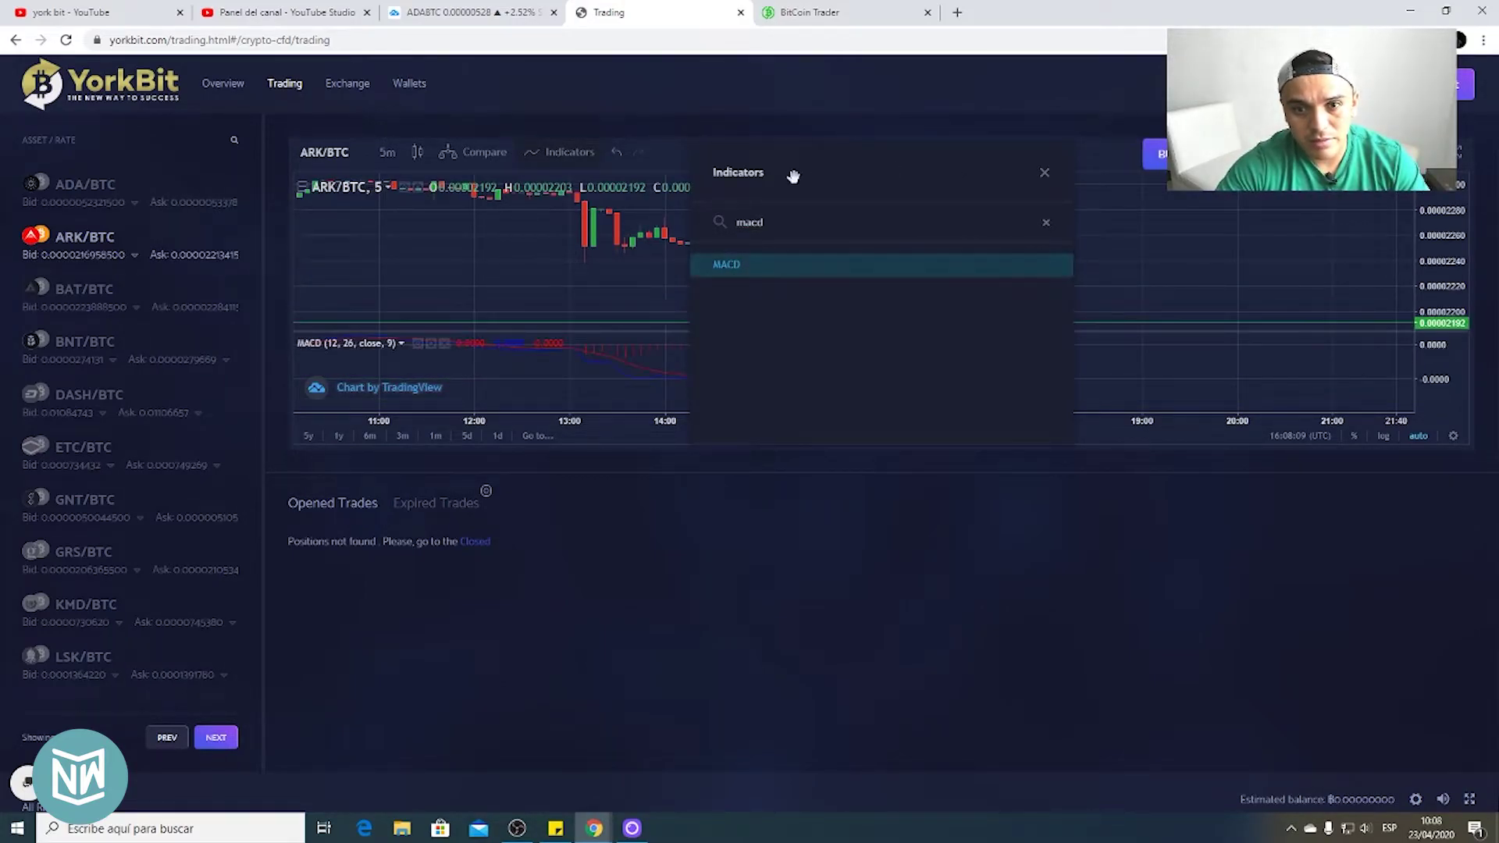
pyautogui.click(591, 211)
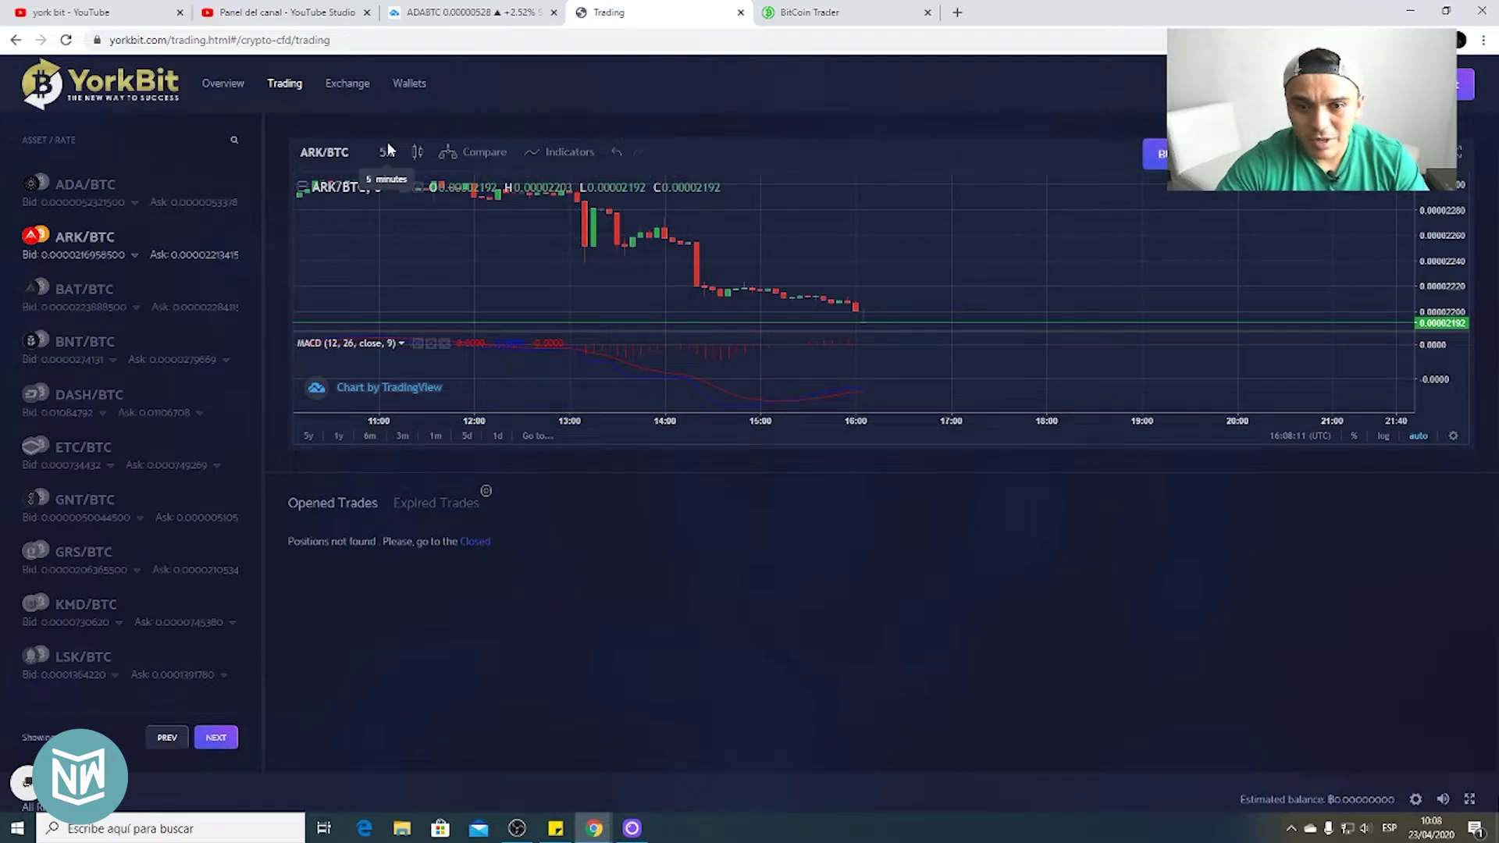
pyautogui.scroll(3, 976, 230)
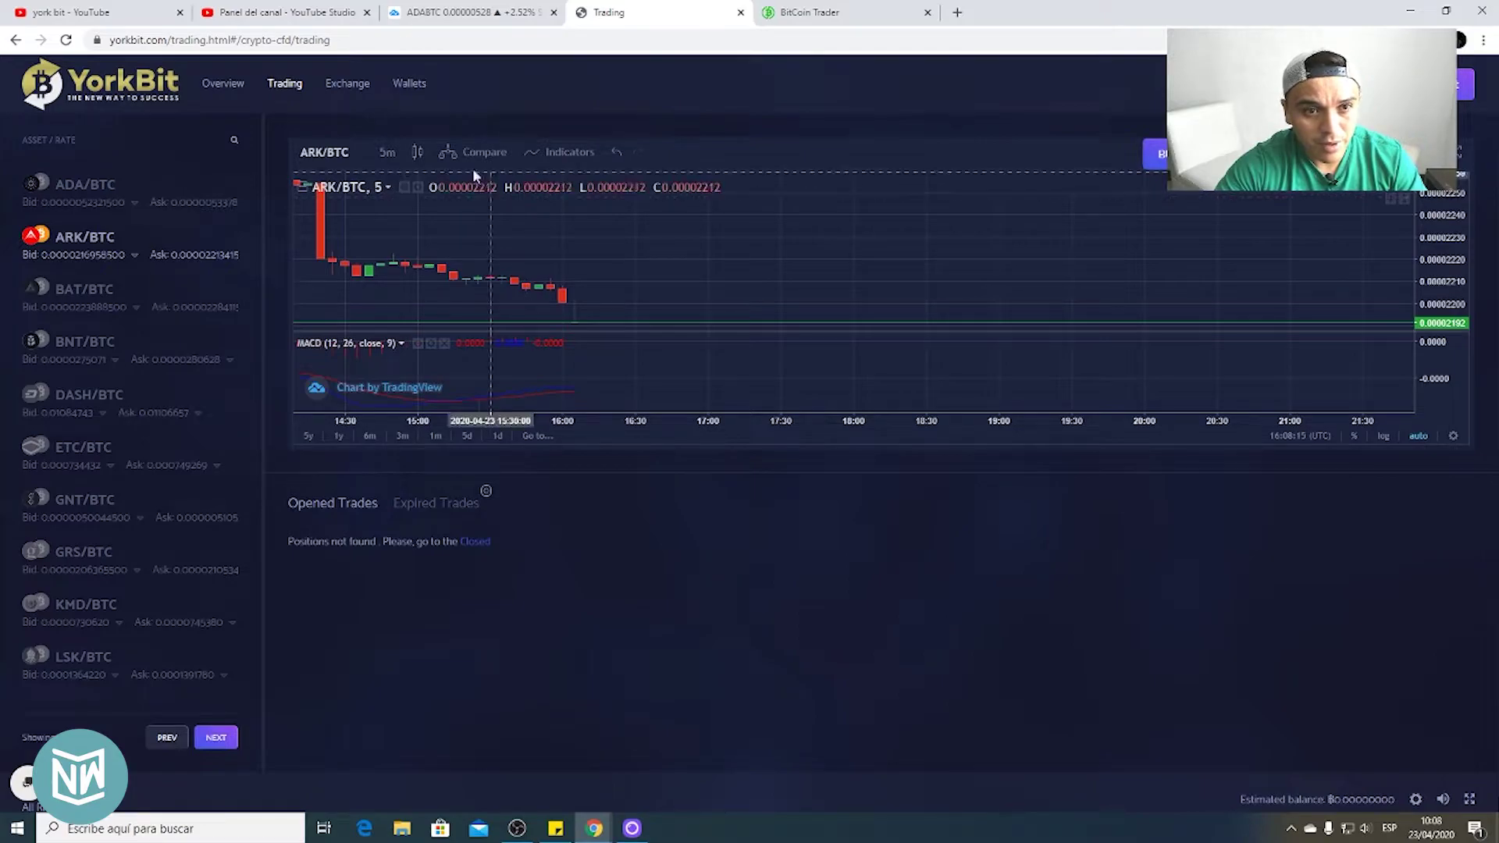
pyautogui.click(587, 153)
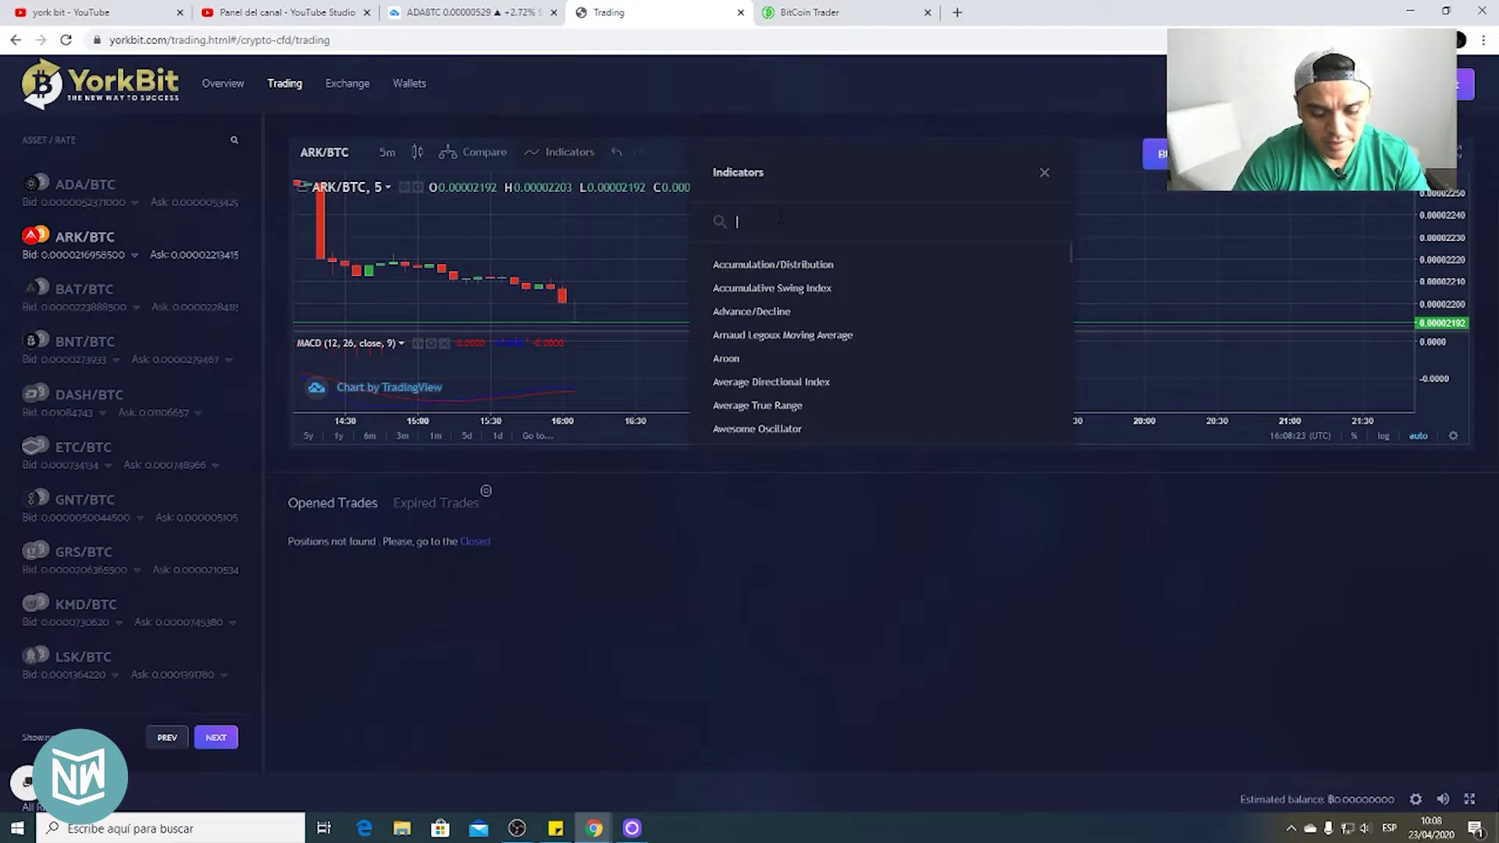
# Search 'boll' and add Bollinger Bands (20, 2) to the ARK/BTC chart
pyautogui.write('boll')
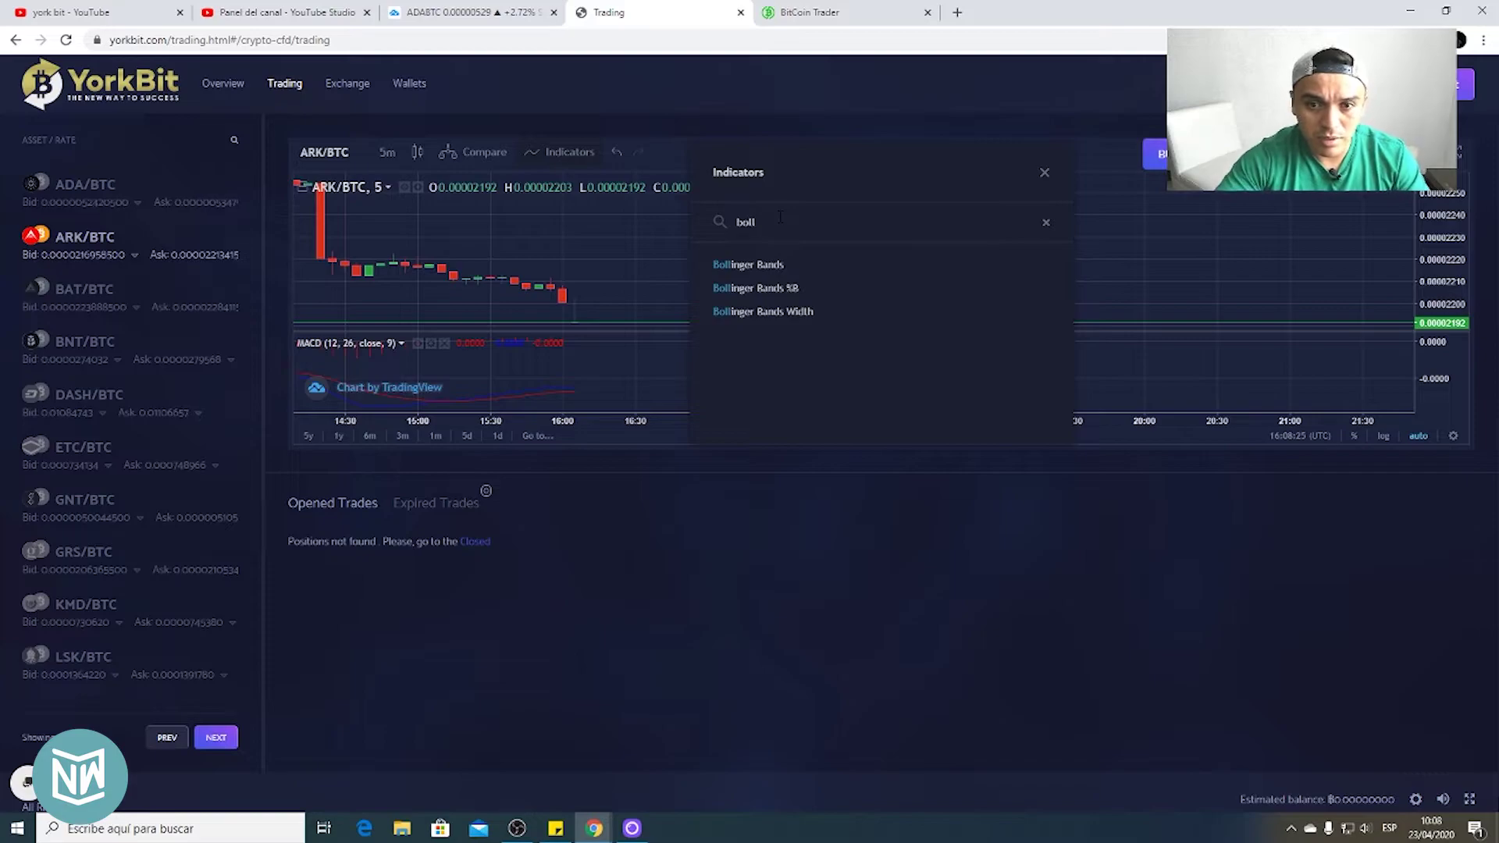
pyautogui.click(784, 265)
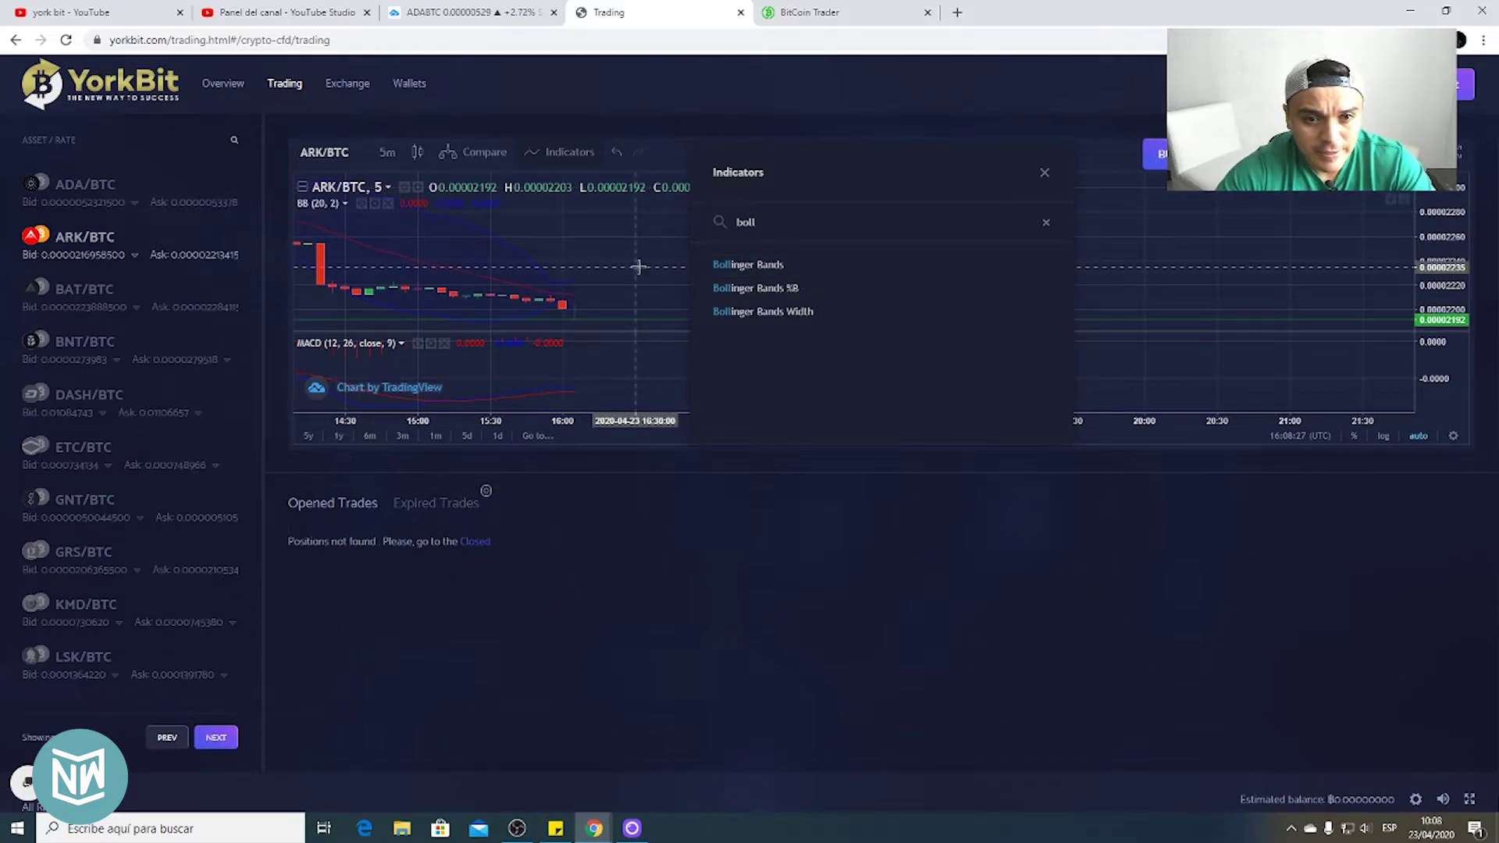
pyautogui.click(601, 267)
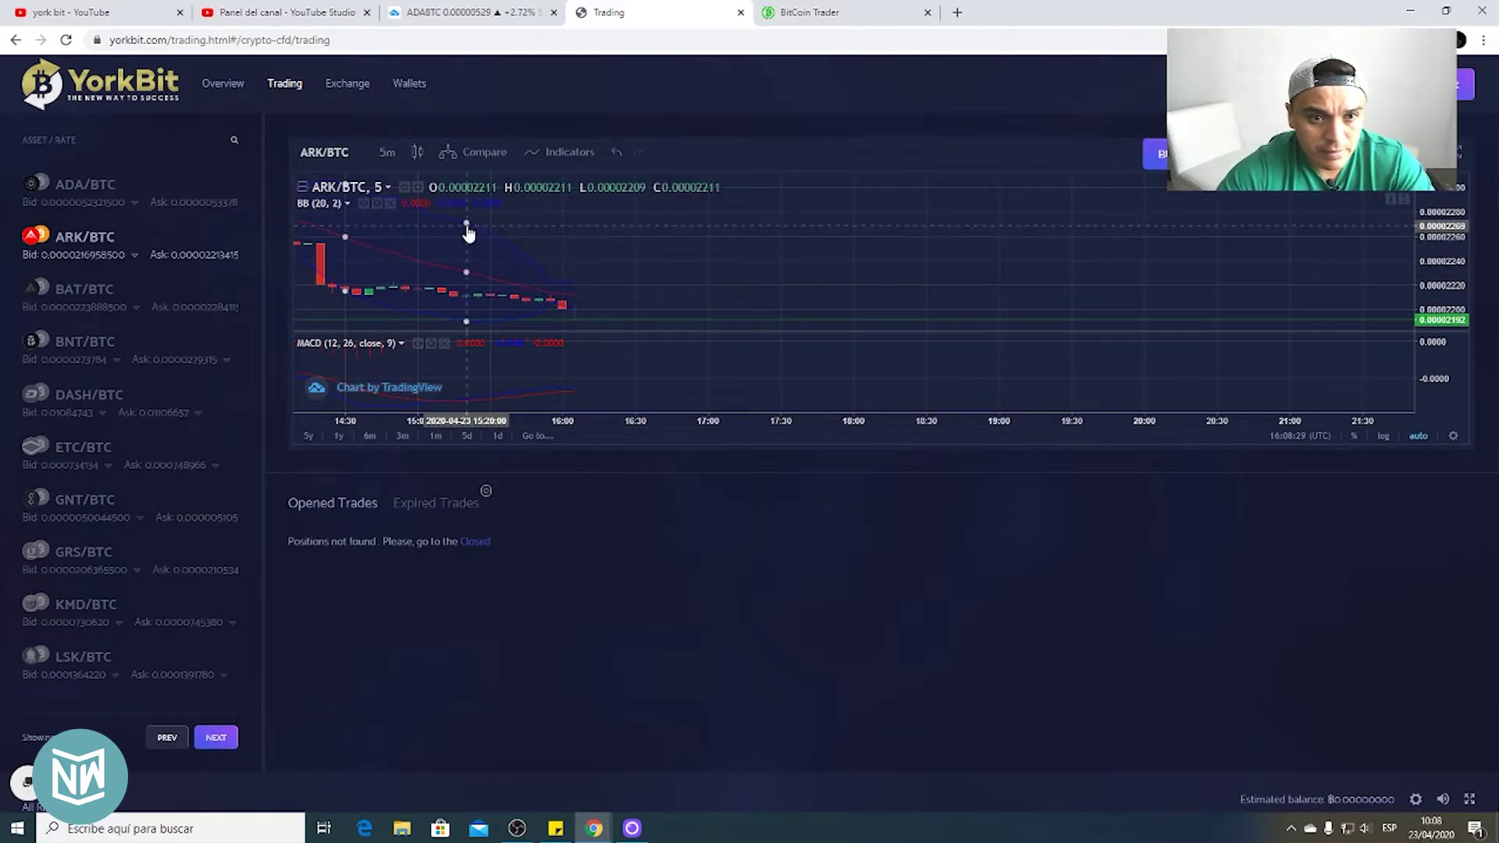
# Try a yellow upper band and green lower band, then close the settings without keeping them
pyautogui.doubleClick(468, 233)
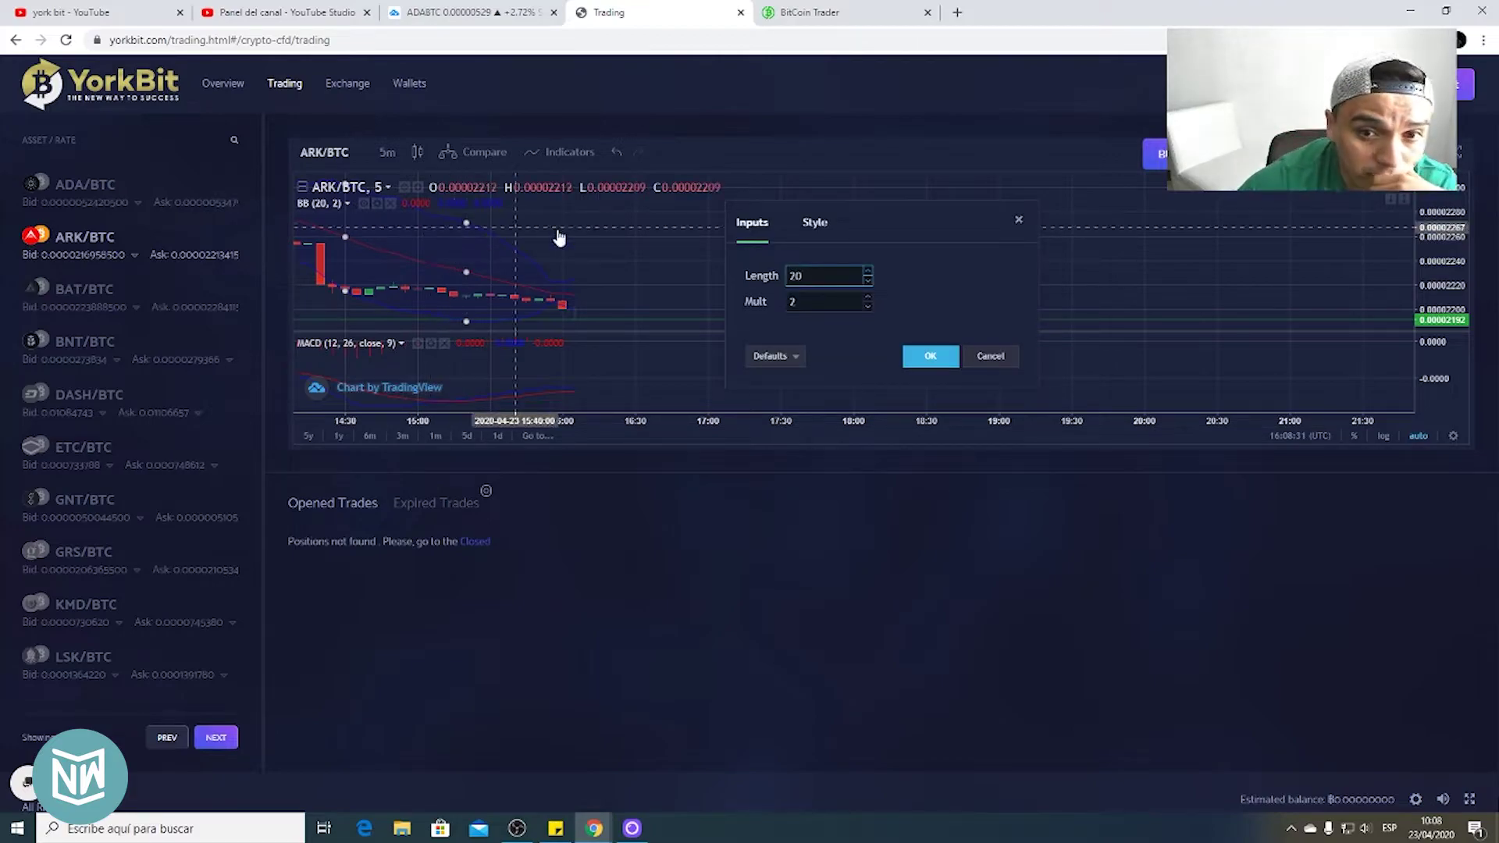
pyautogui.click(815, 223)
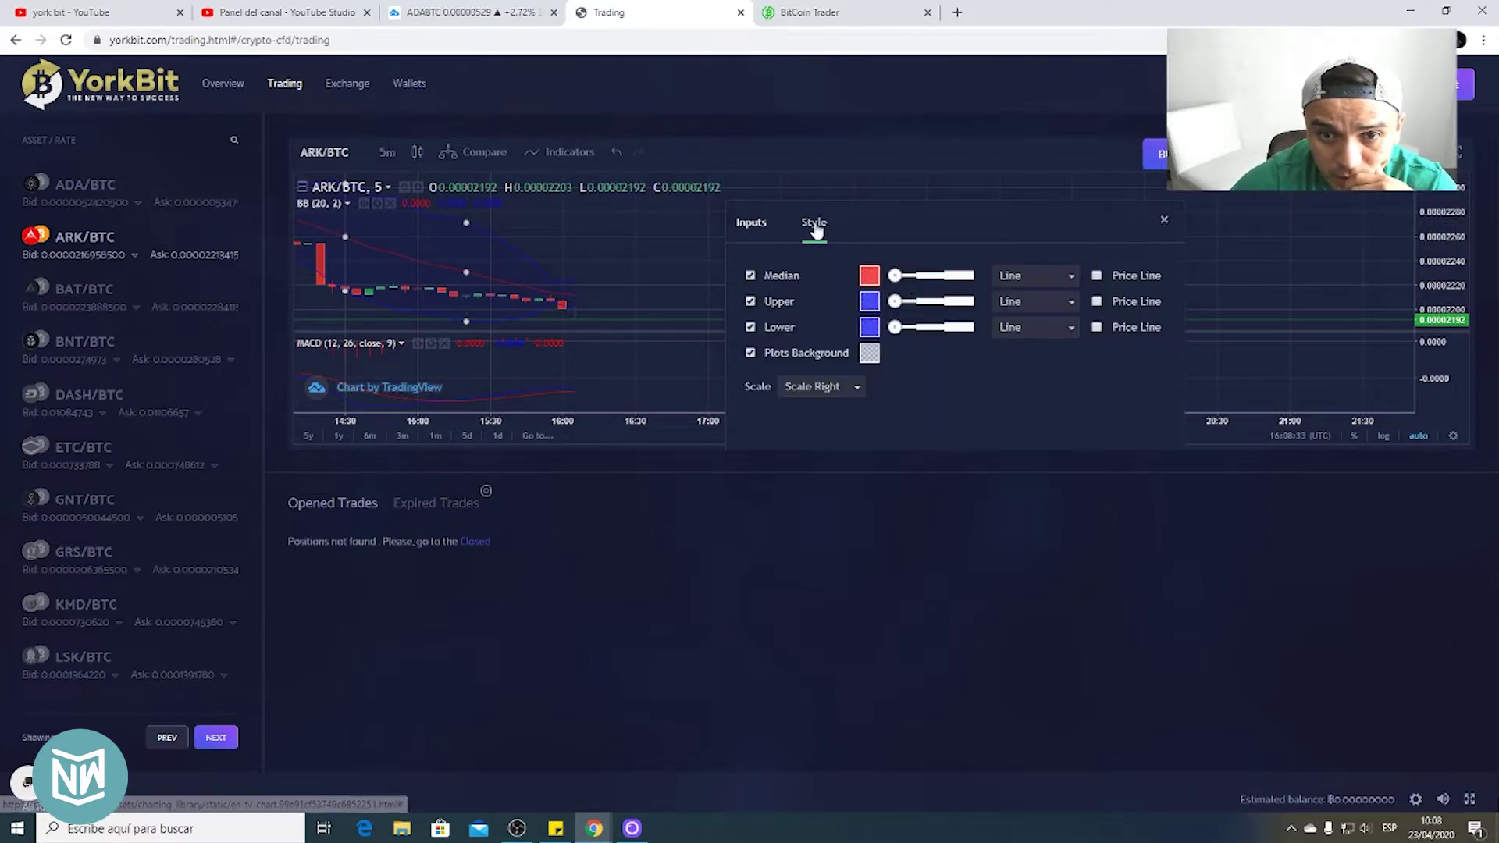
pyautogui.click(869, 302)
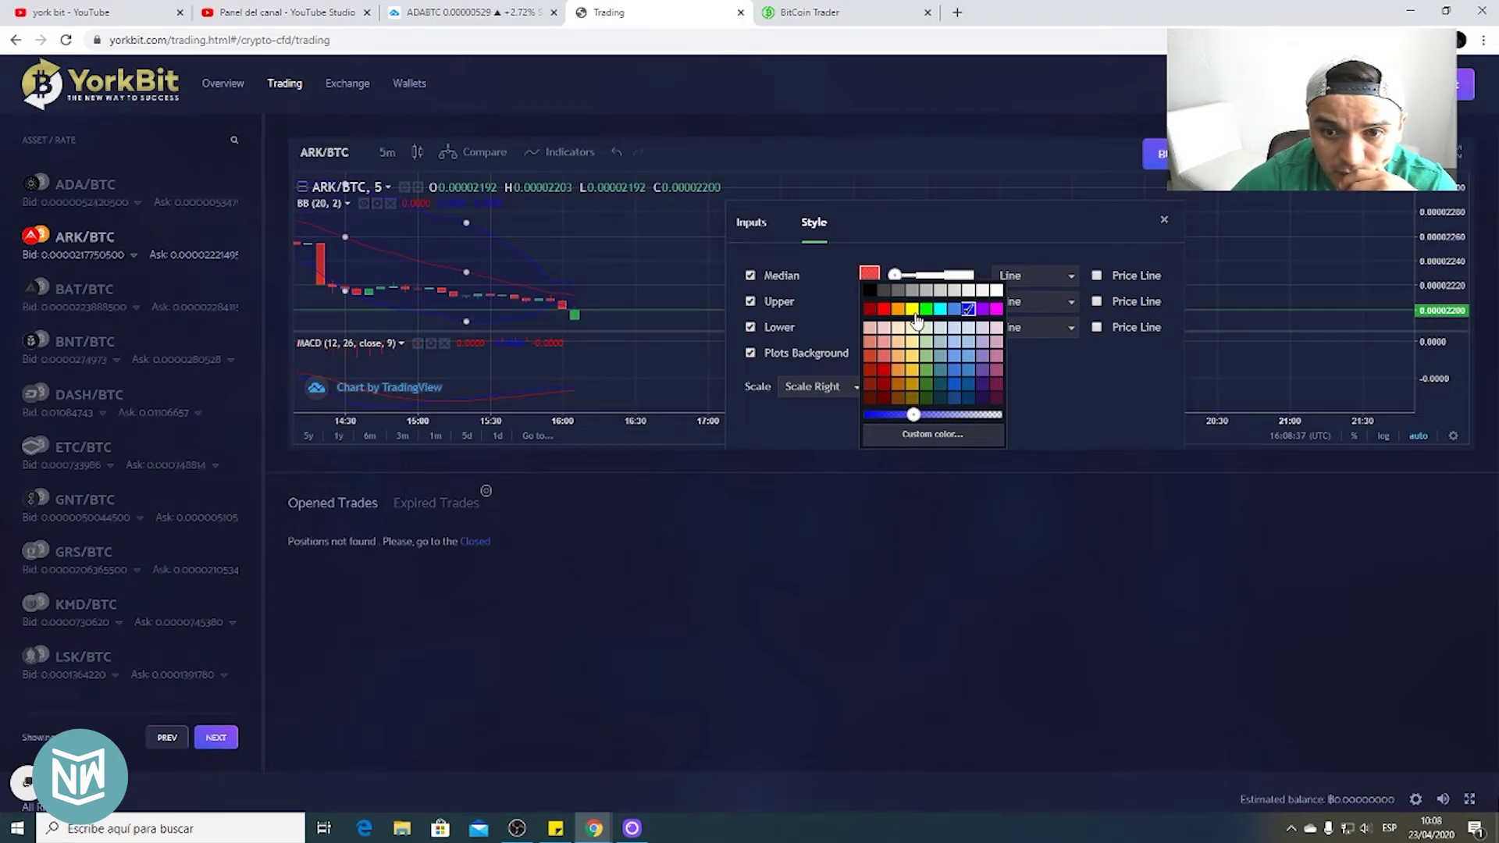
pyautogui.click(915, 311)
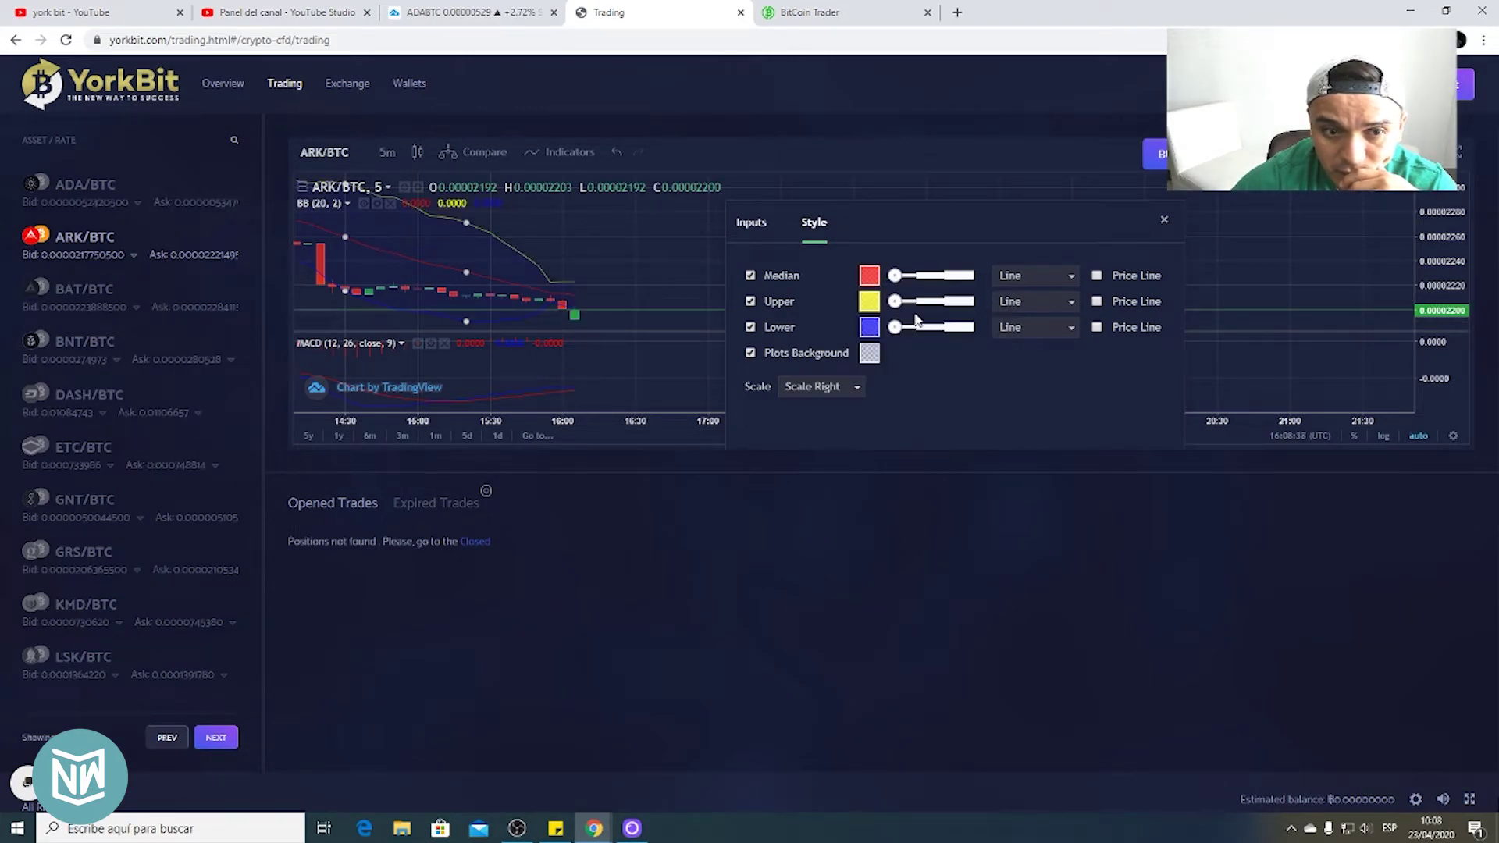
pyautogui.click(878, 327)
pyautogui.click(925, 310)
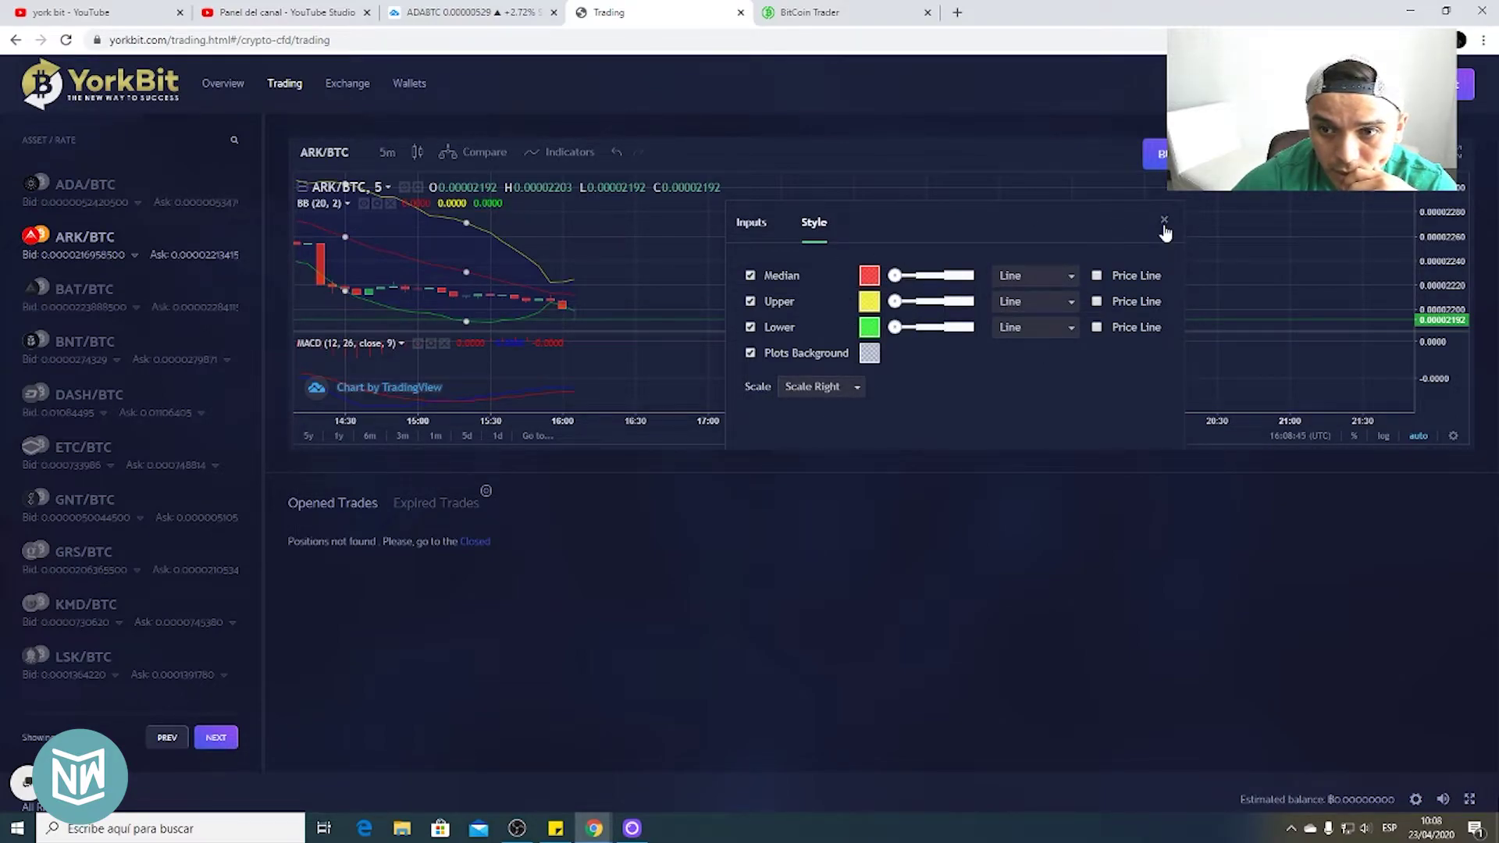
pyautogui.click(1164, 221)
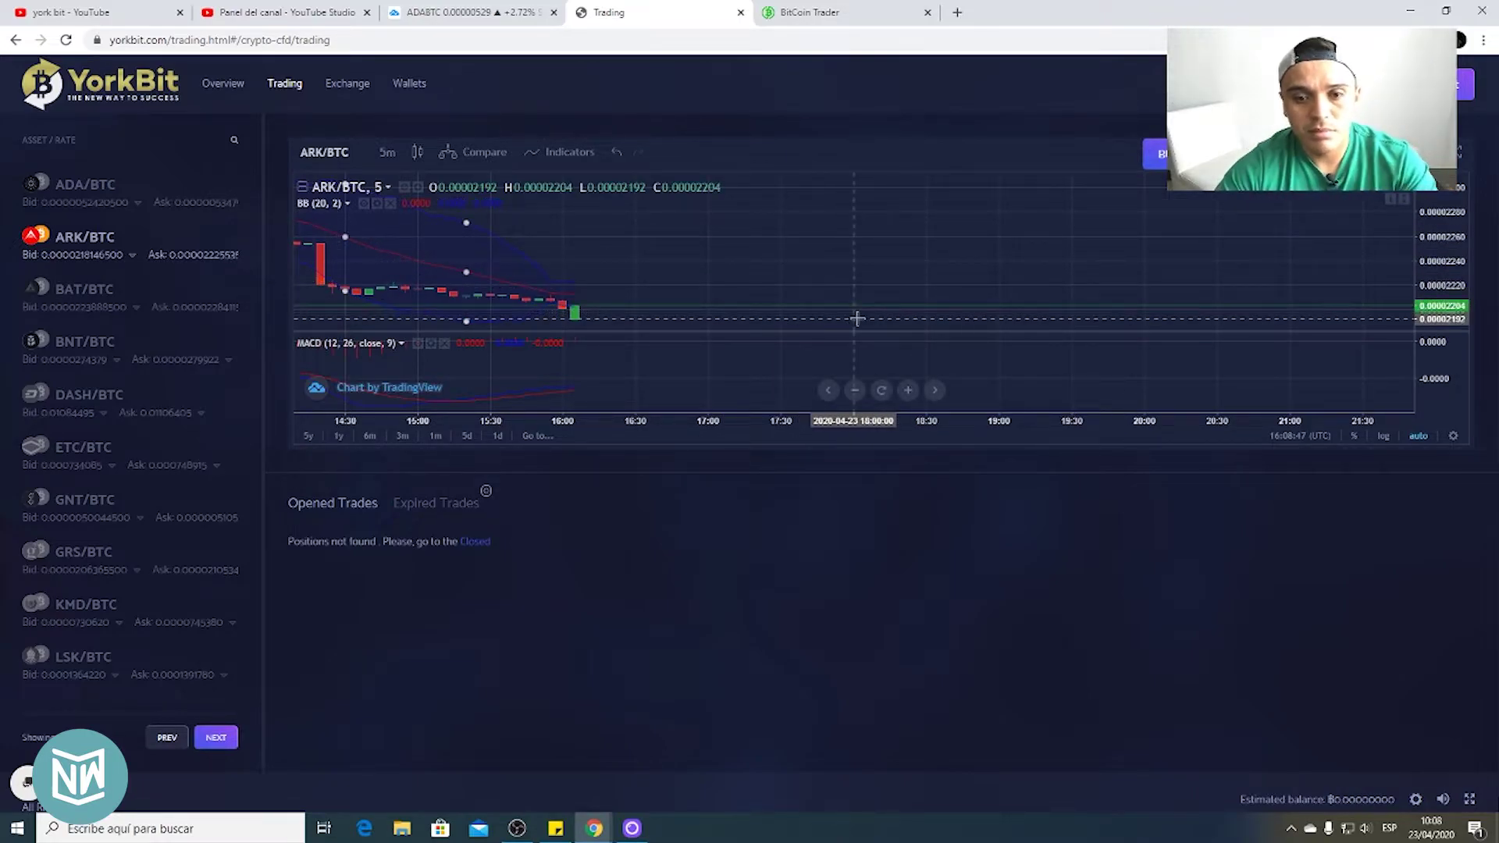
pyautogui.scroll(3, 856, 316)
pyautogui.moveTo(635, 281); pyautogui.dragTo(874, 284)
pyautogui.scroll(2, 878, 283)
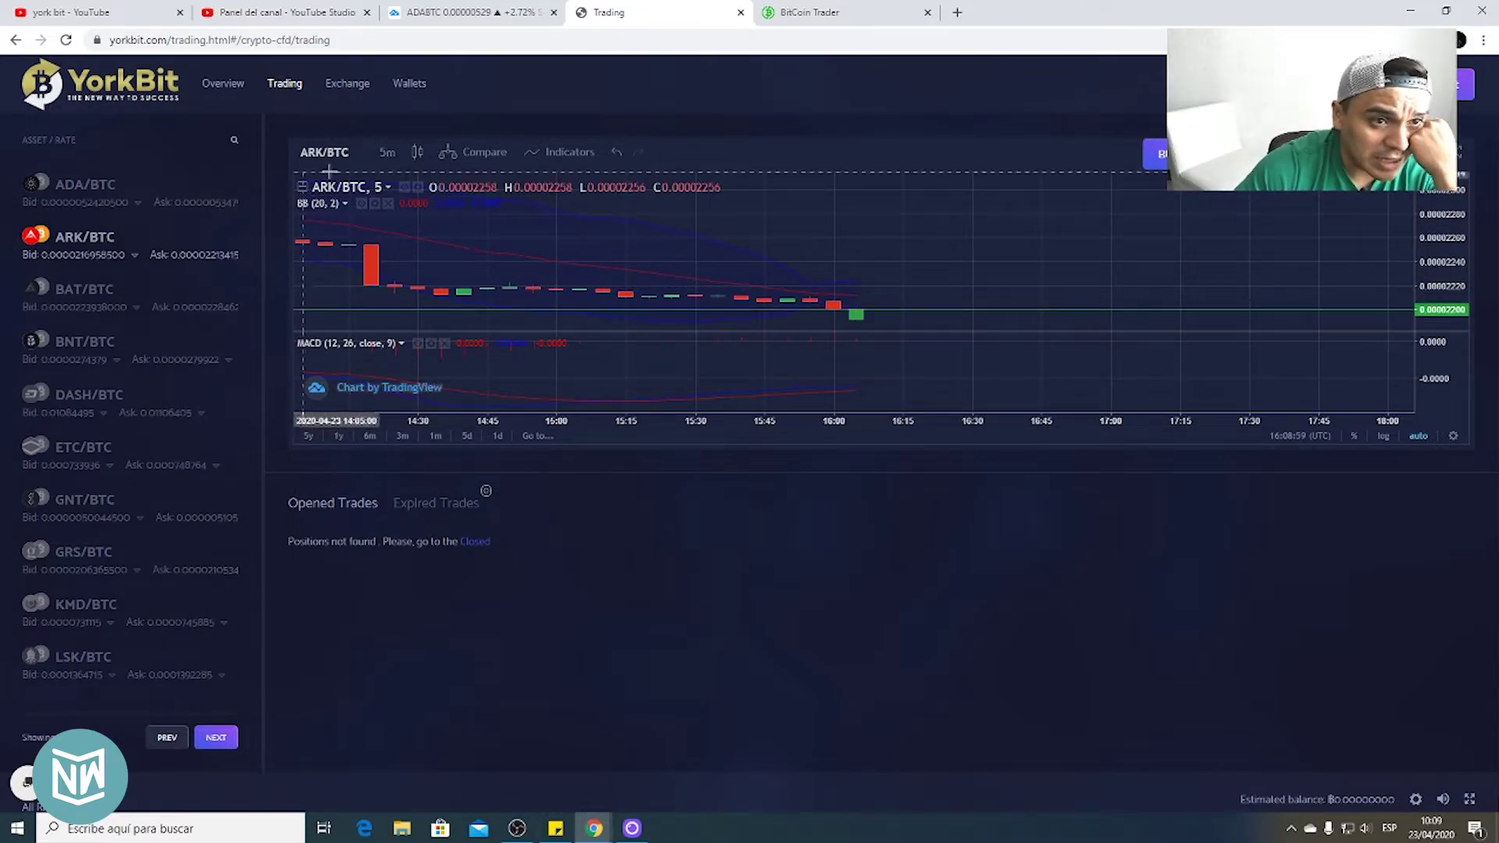
pyautogui.scroll(-2, 607, 268)
pyautogui.scroll(-4, 859, 320)
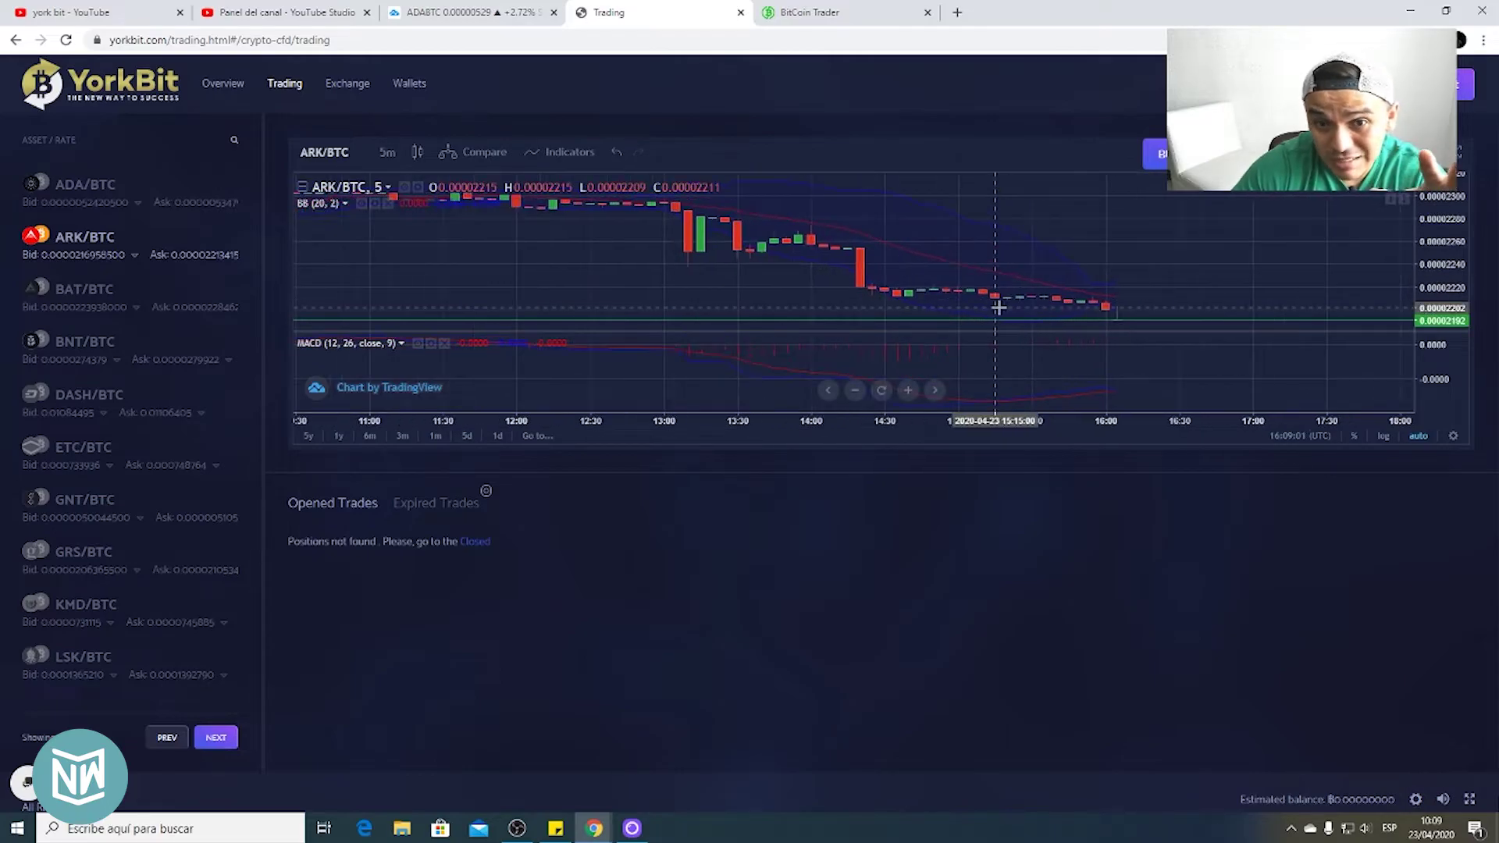
pyautogui.click(826, 19)
pyautogui.scroll(6, 995, 237)
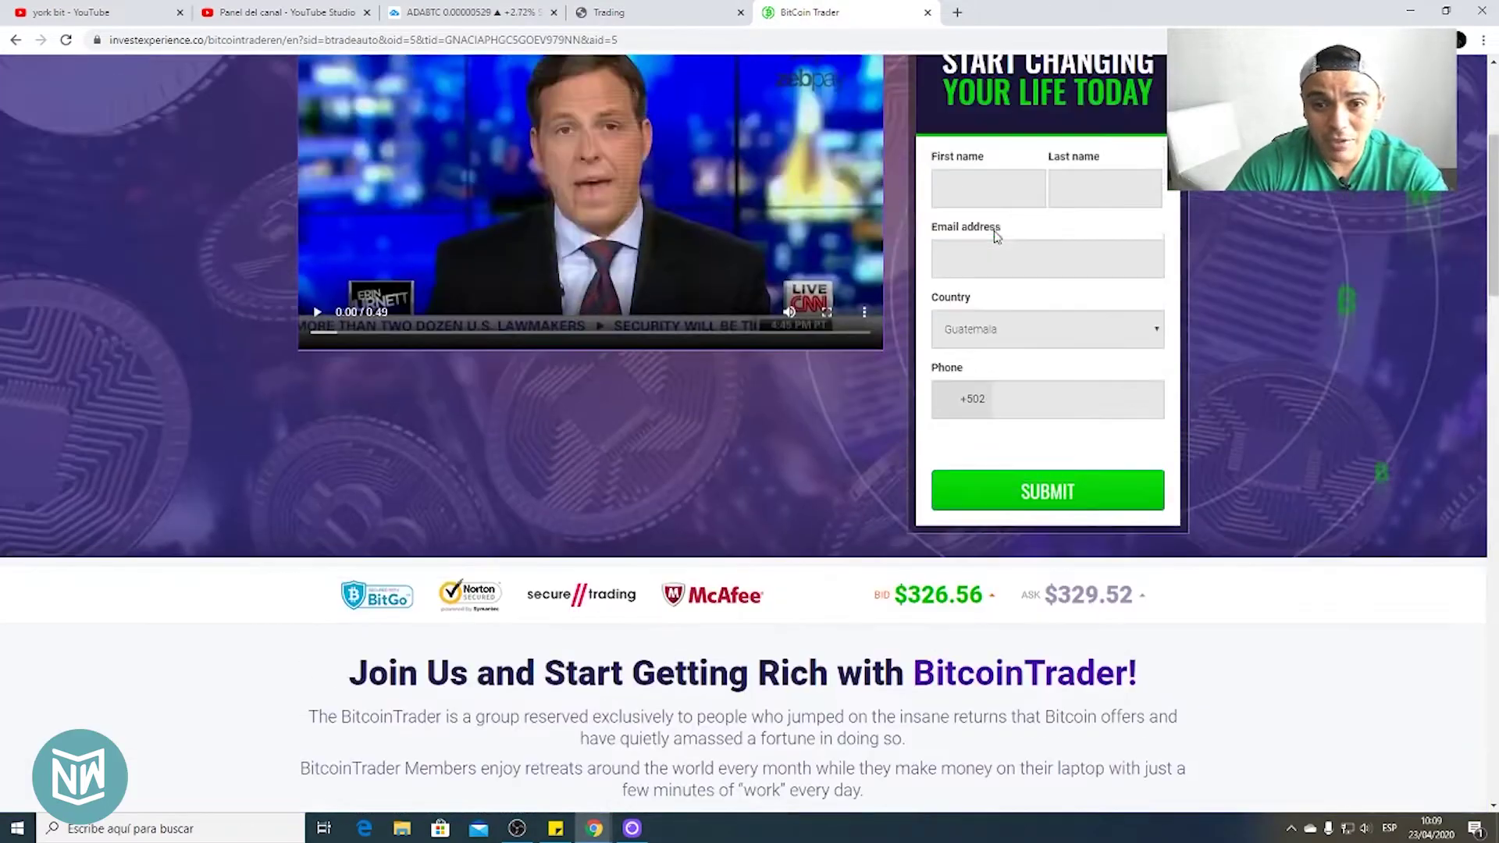
pyautogui.scroll(-12, 1054, 301)
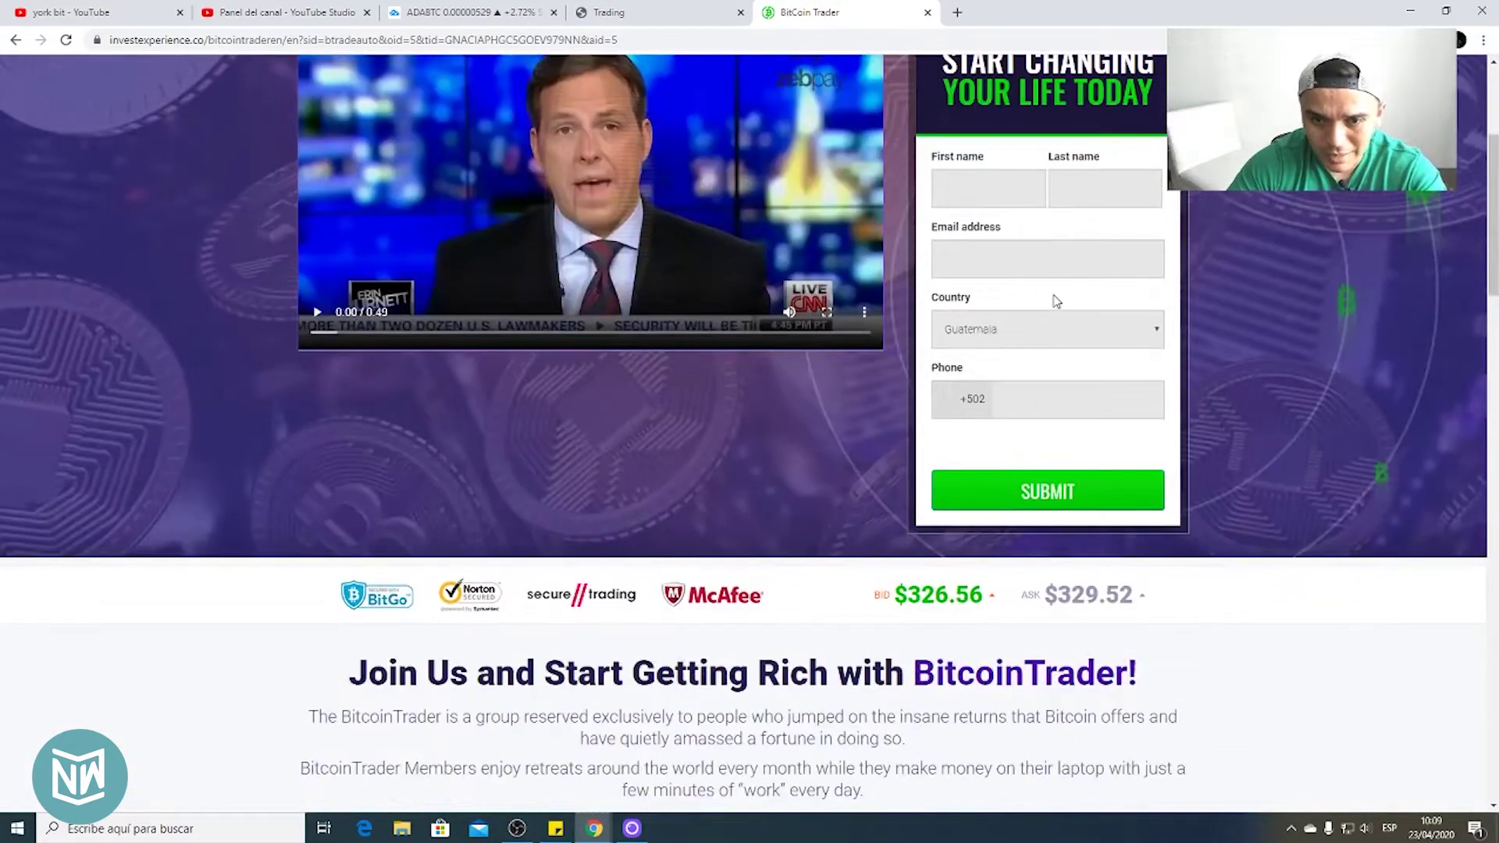
pyautogui.scroll(-4, 1000, 329)
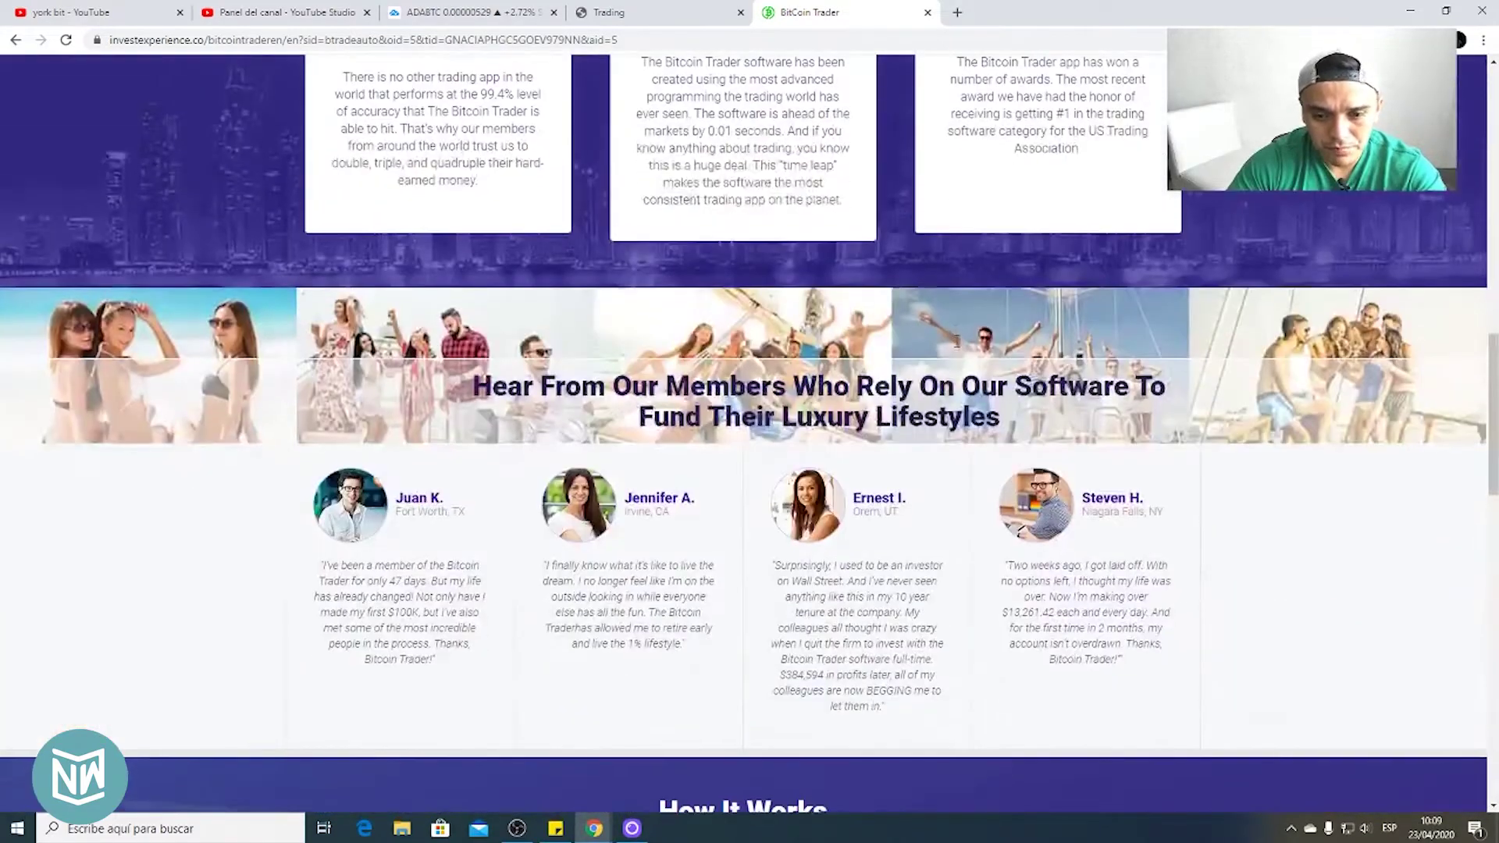
pyautogui.click(640, 13)
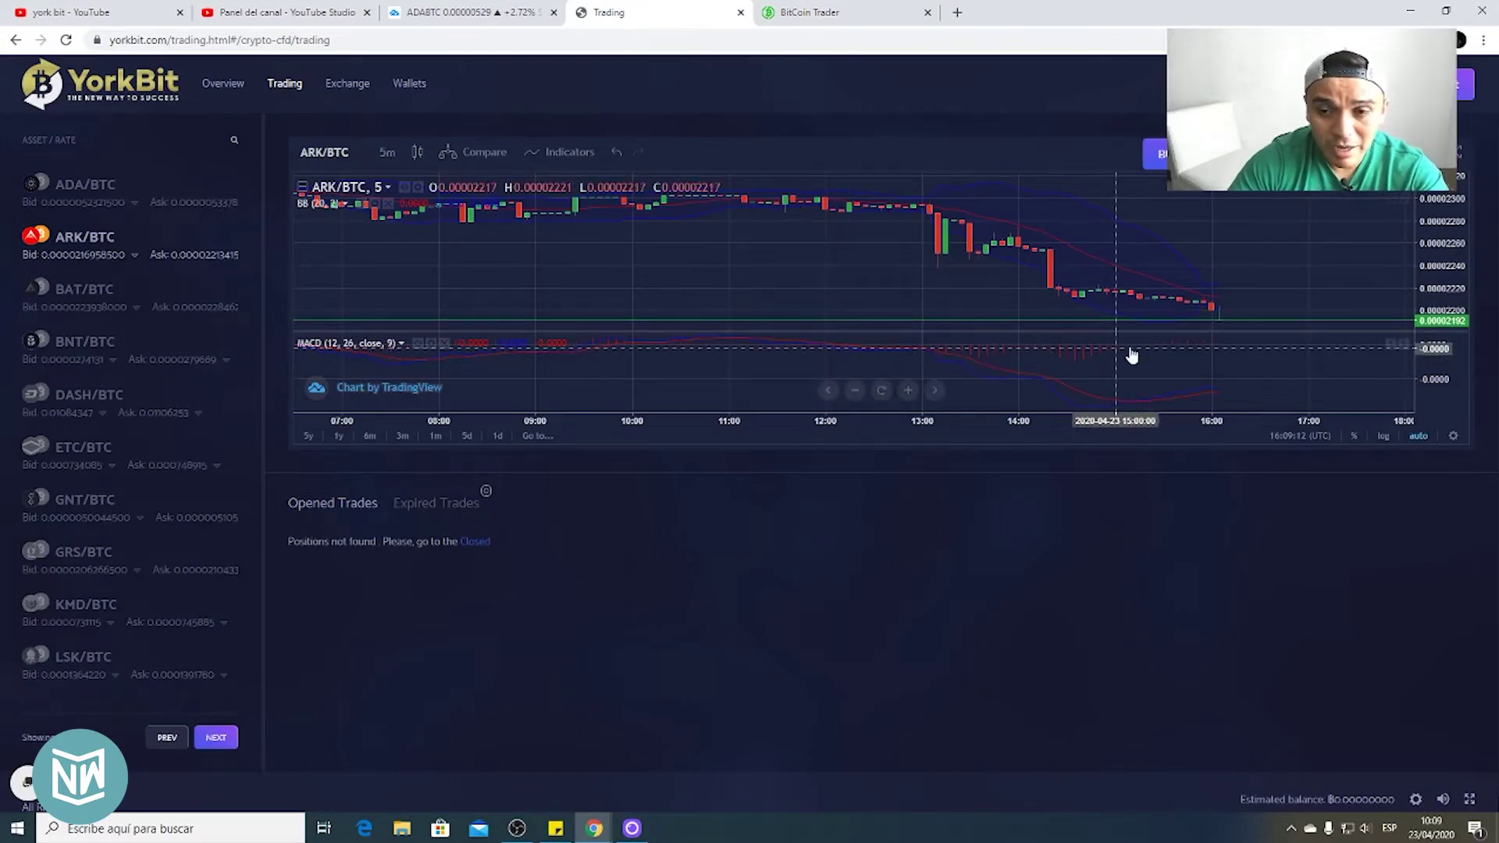
pyautogui.scroll(-2, 1131, 420)
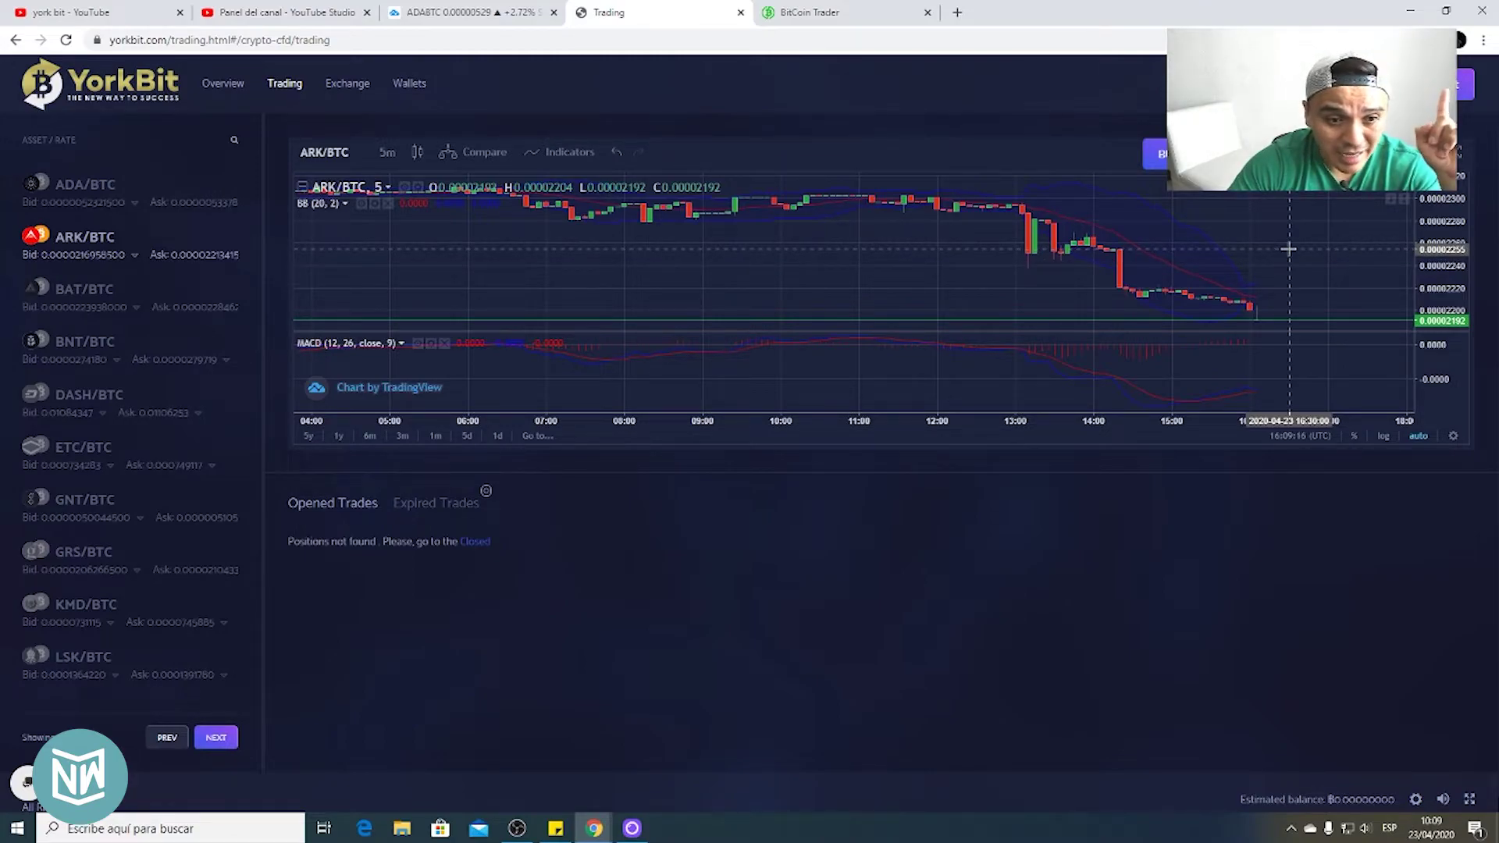
pyautogui.click(353, 393)
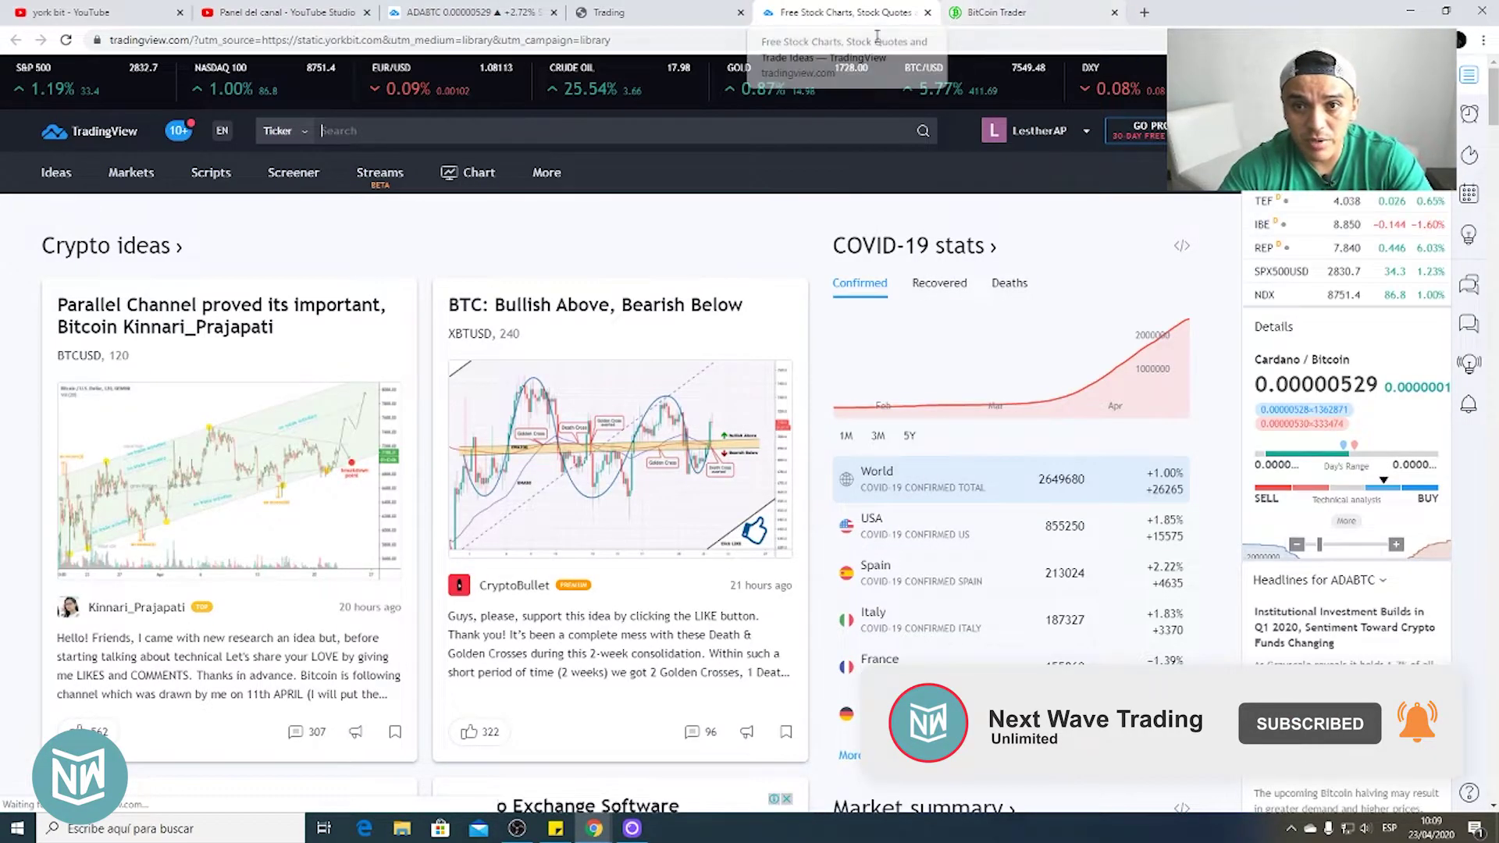
pyautogui.click(927, 12)
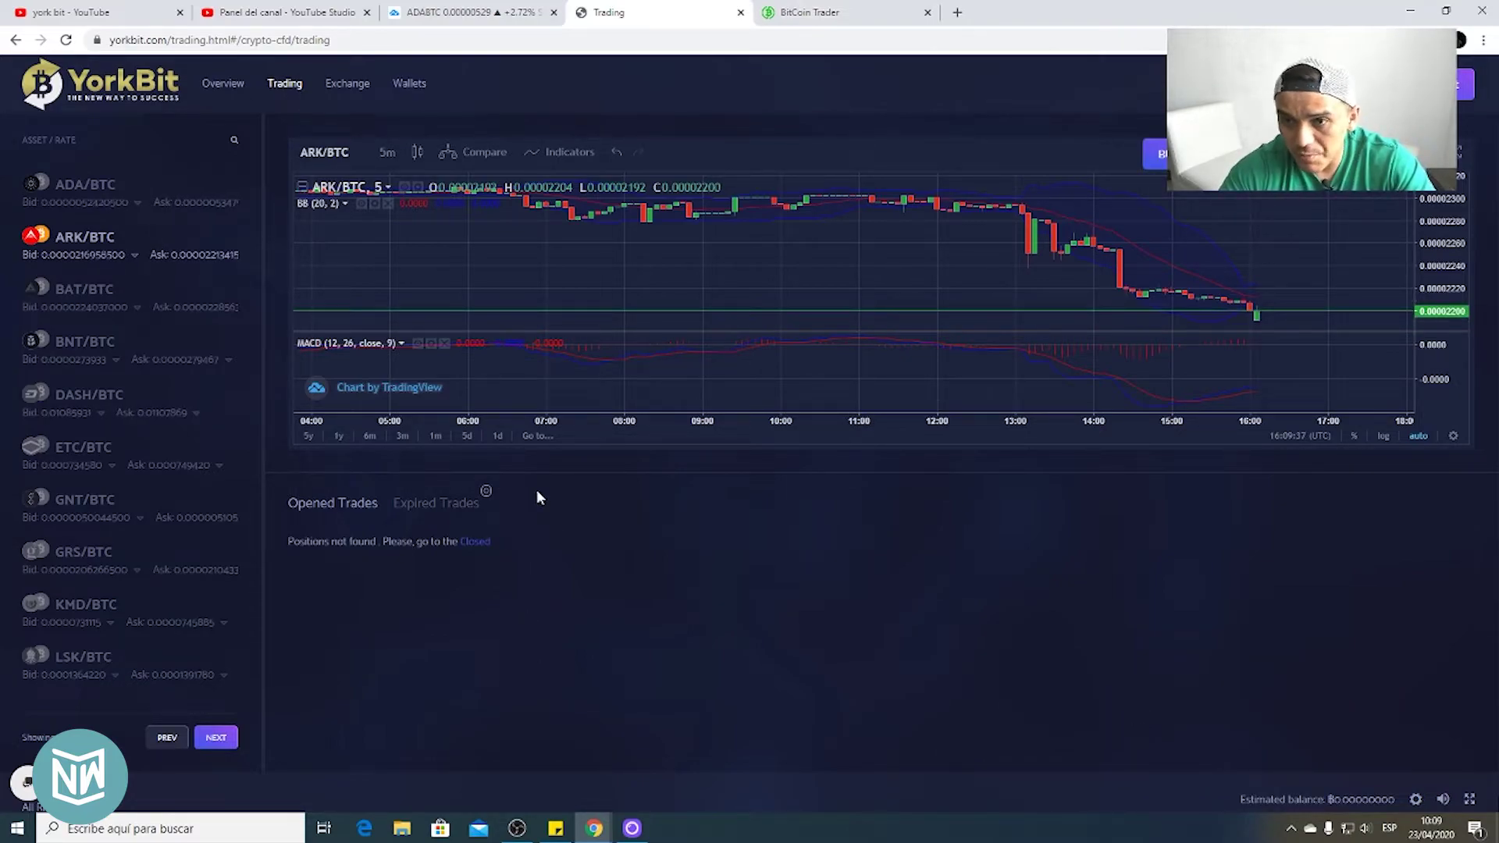
# Browse the chart indicator list for available indicators
pyautogui.click(551, 155)
pyautogui.scroll(-6, 787, 385)
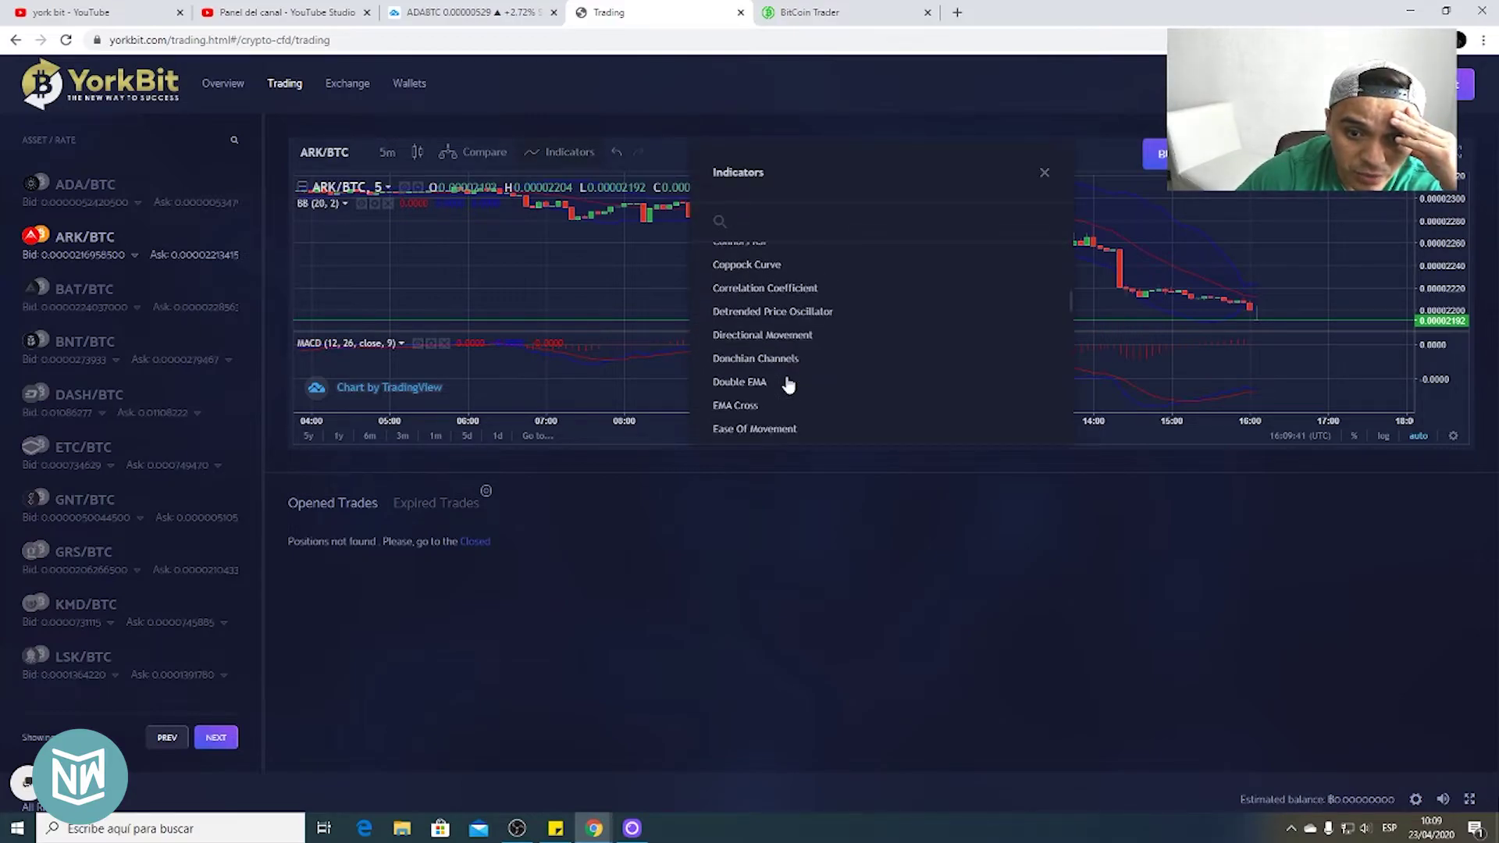
pyautogui.scroll(-8, 787, 385)
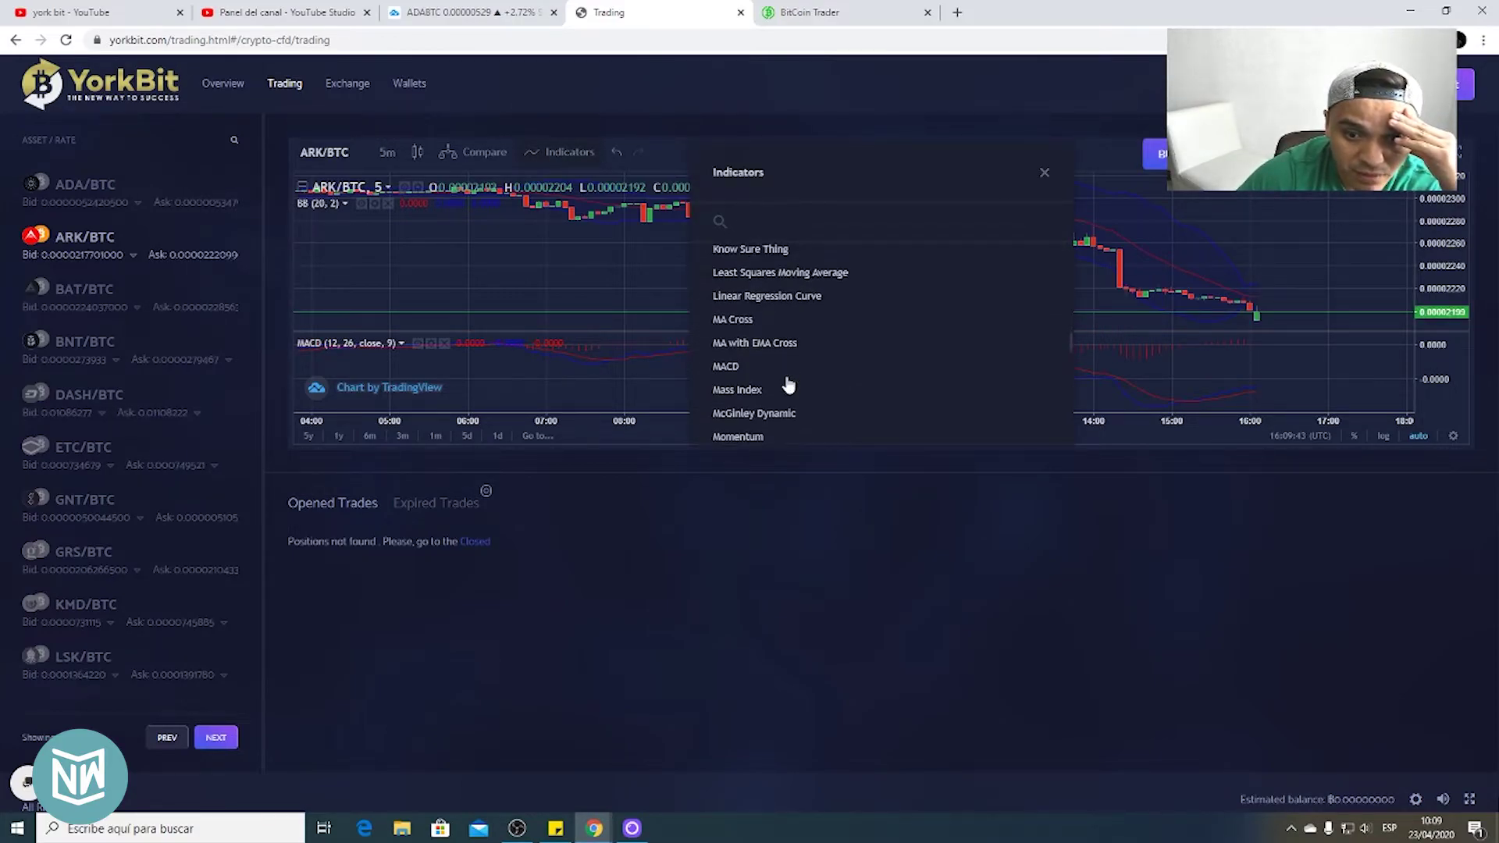
pyautogui.scroll(-2, 786, 385)
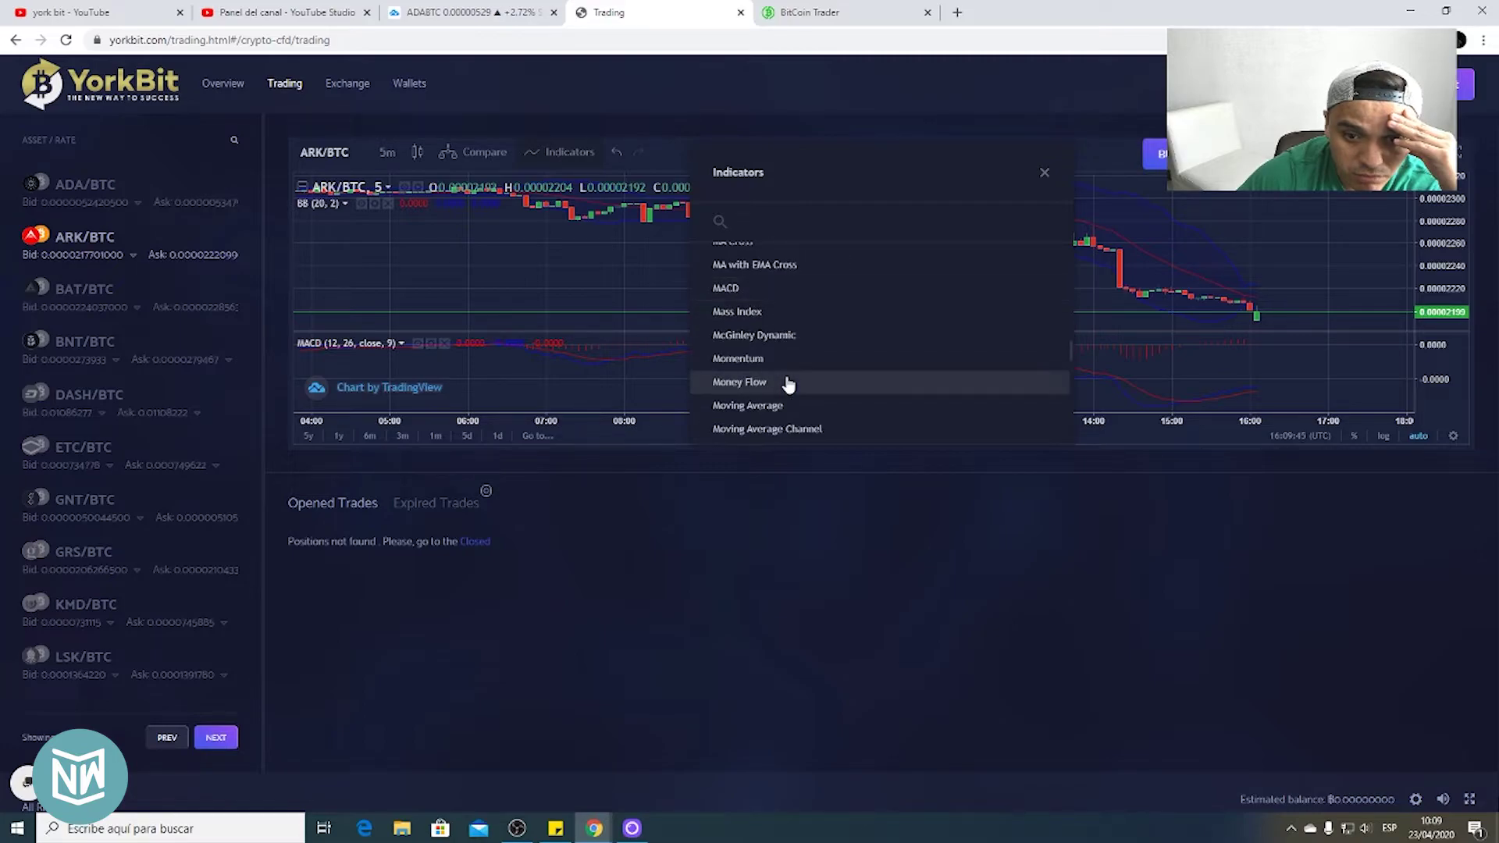
pyautogui.scroll(-3, 787, 384)
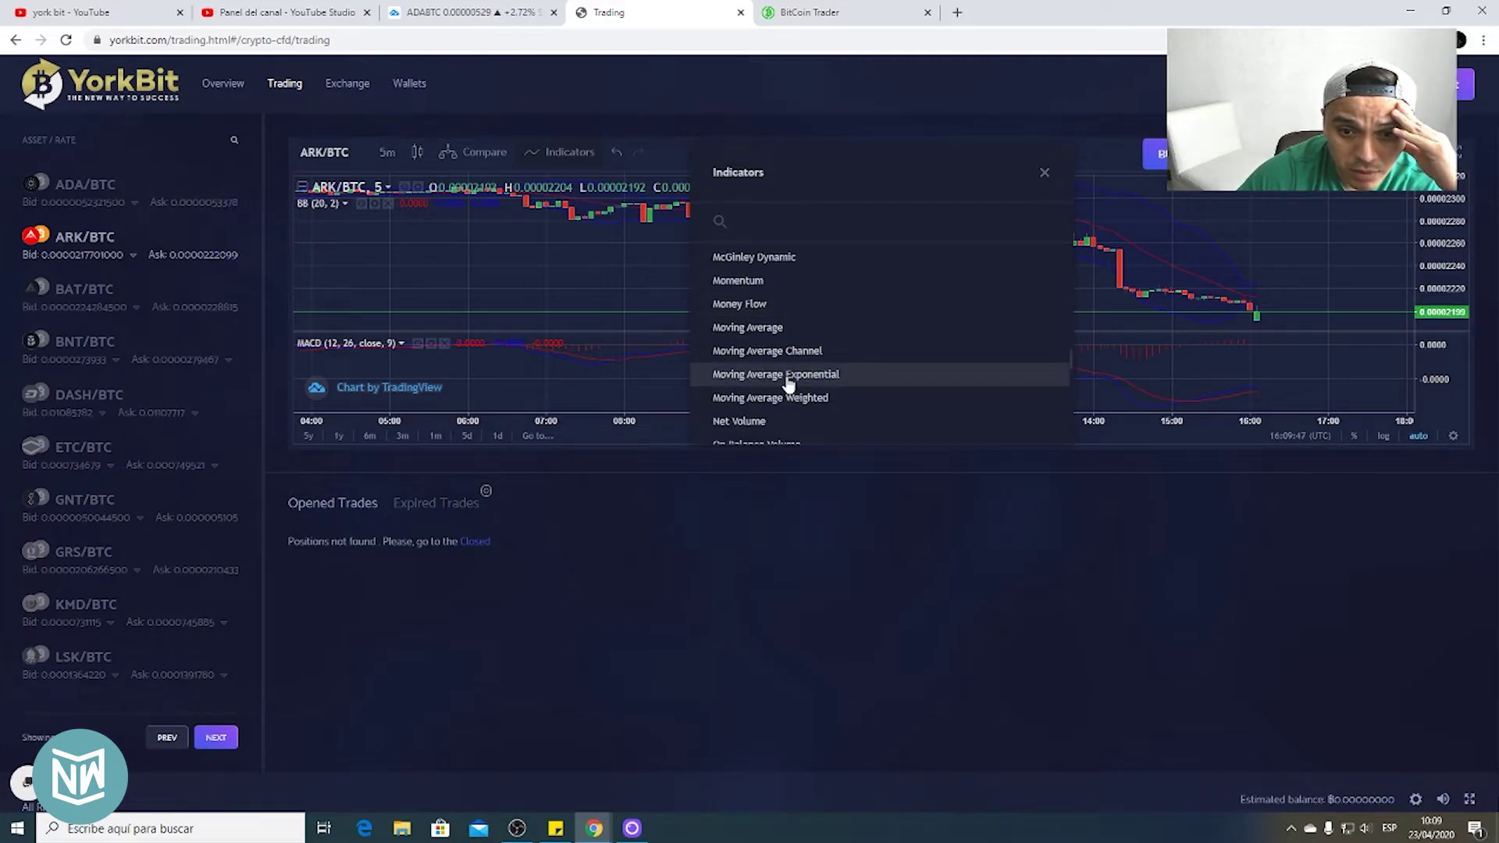
pyautogui.scroll(-7, 788, 383)
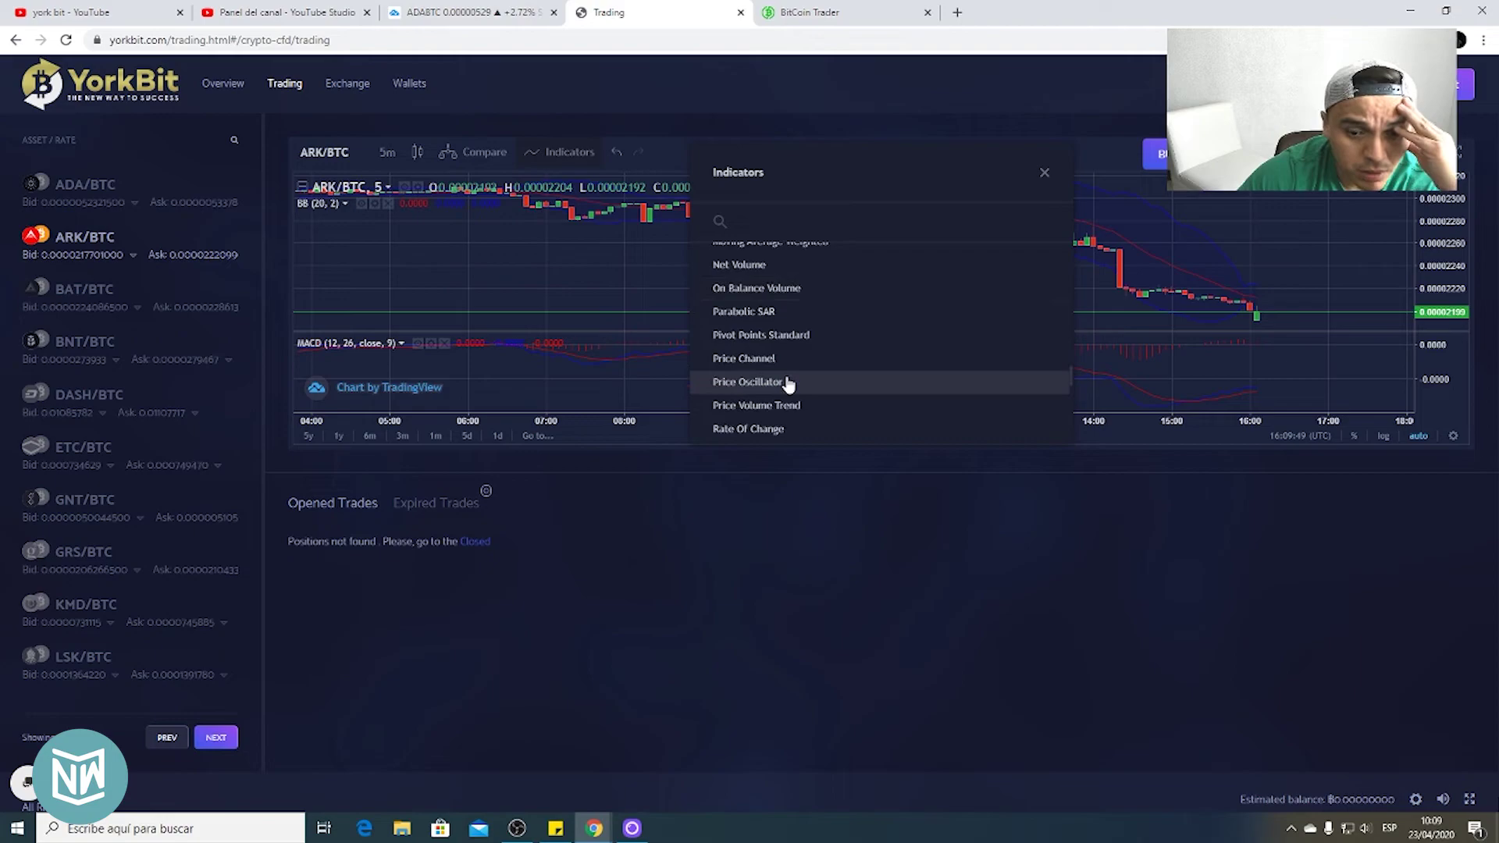
pyautogui.scroll(-10, 788, 382)
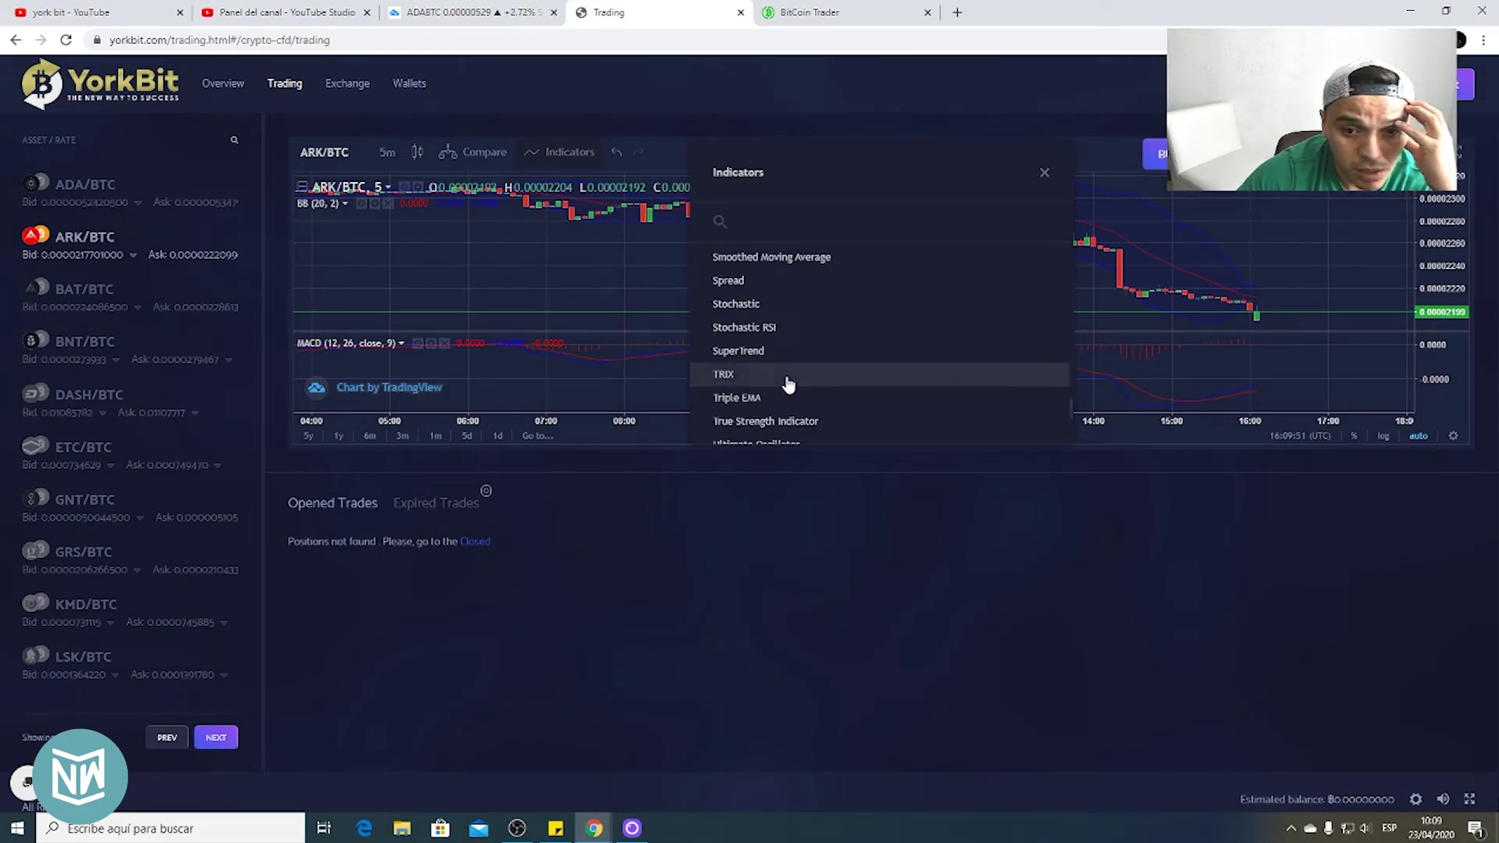
pyautogui.scroll(15, 788, 383)
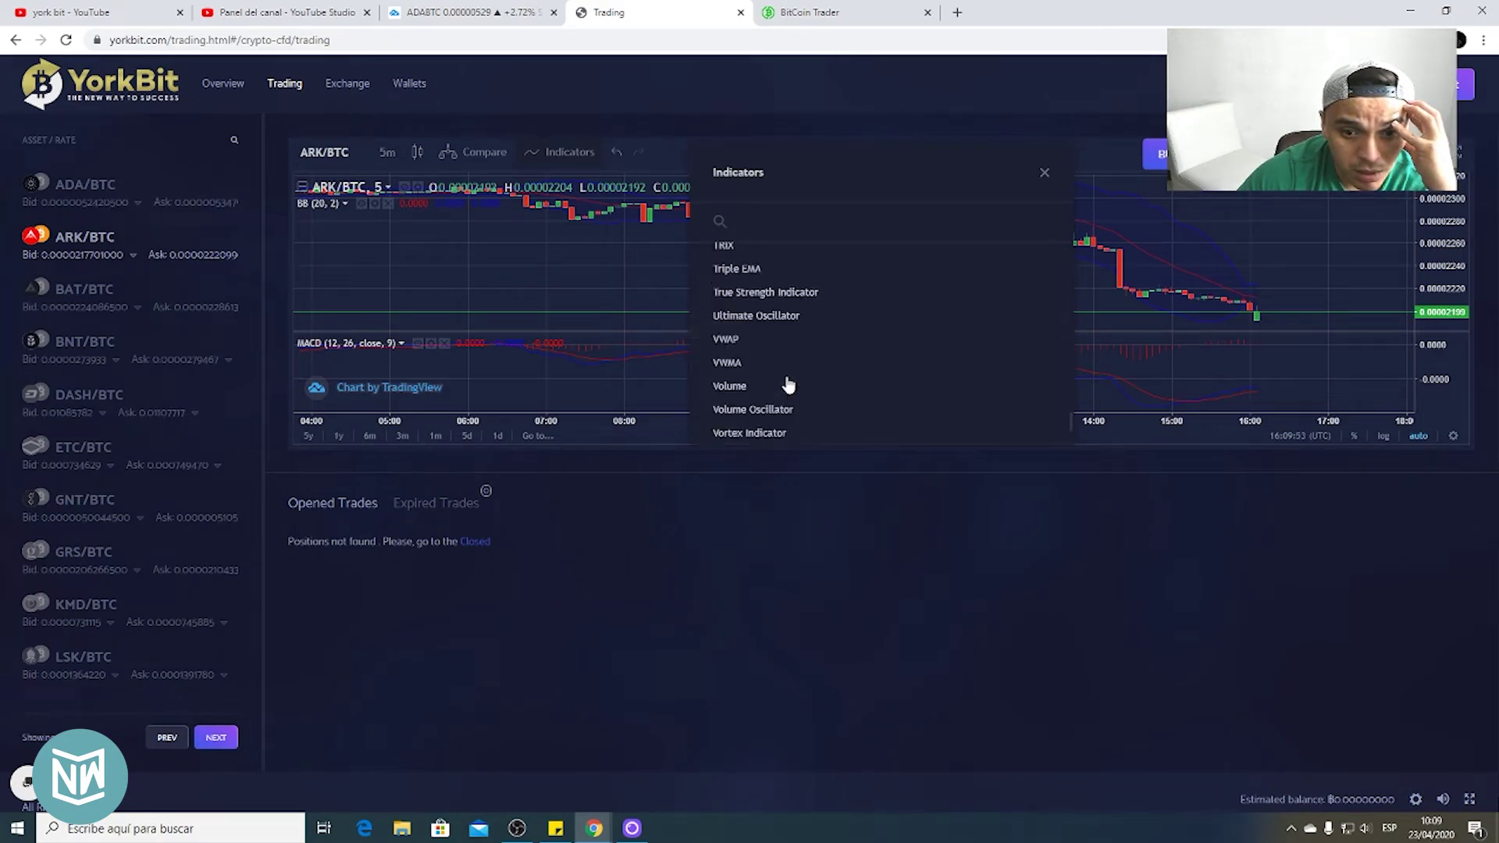
pyautogui.scroll(8, 788, 382)
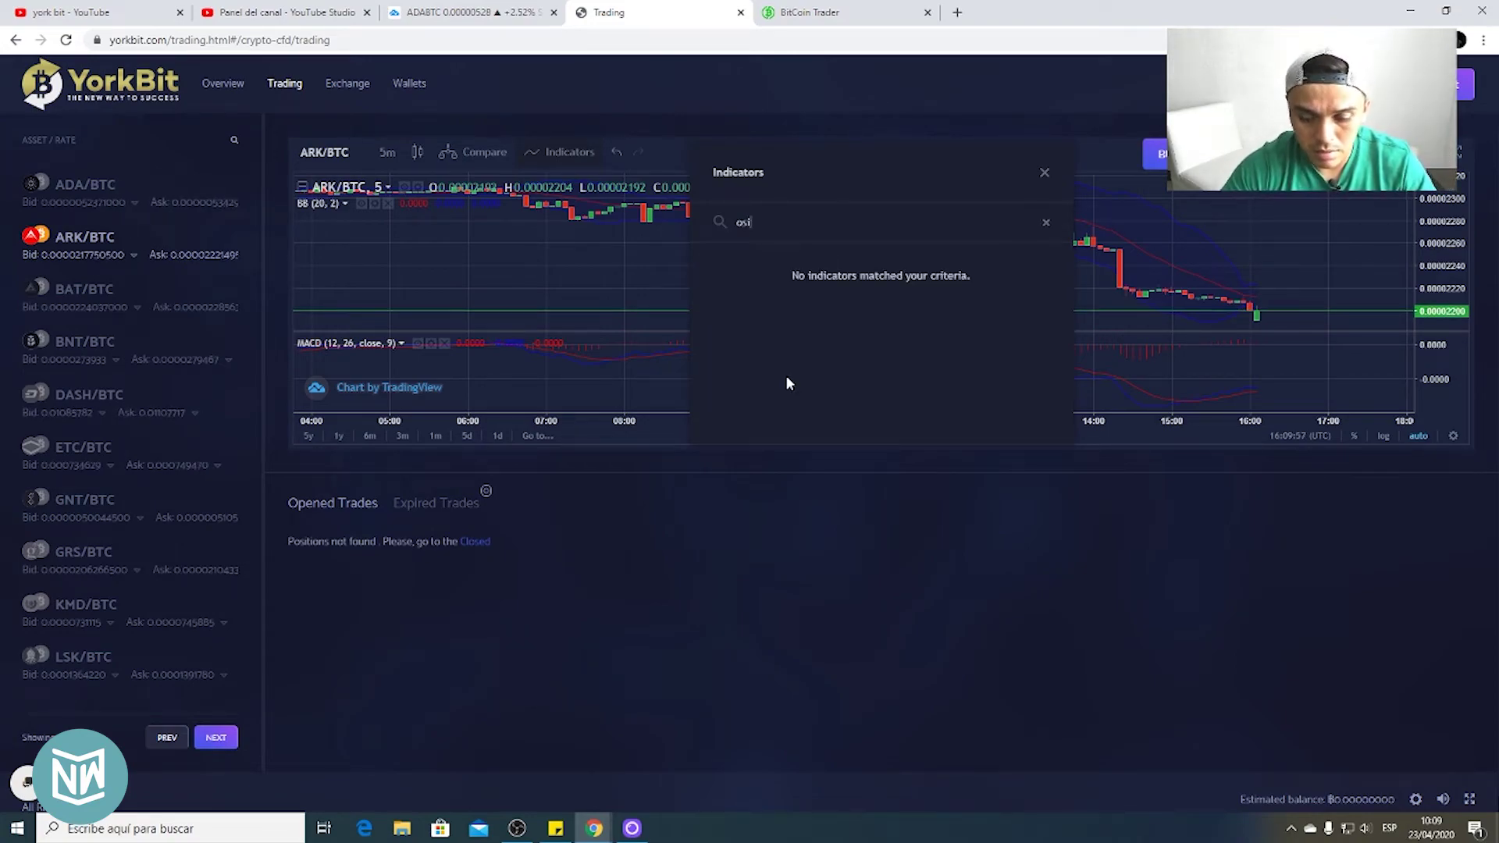
# Search 'osci' and add the Awesome Oscillator pane, then close the indicator picker
pyautogui.press('BackSpace')
pyautogui.write('i')
pyautogui.press('BackSpace')
pyautogui.press('BackSpace')
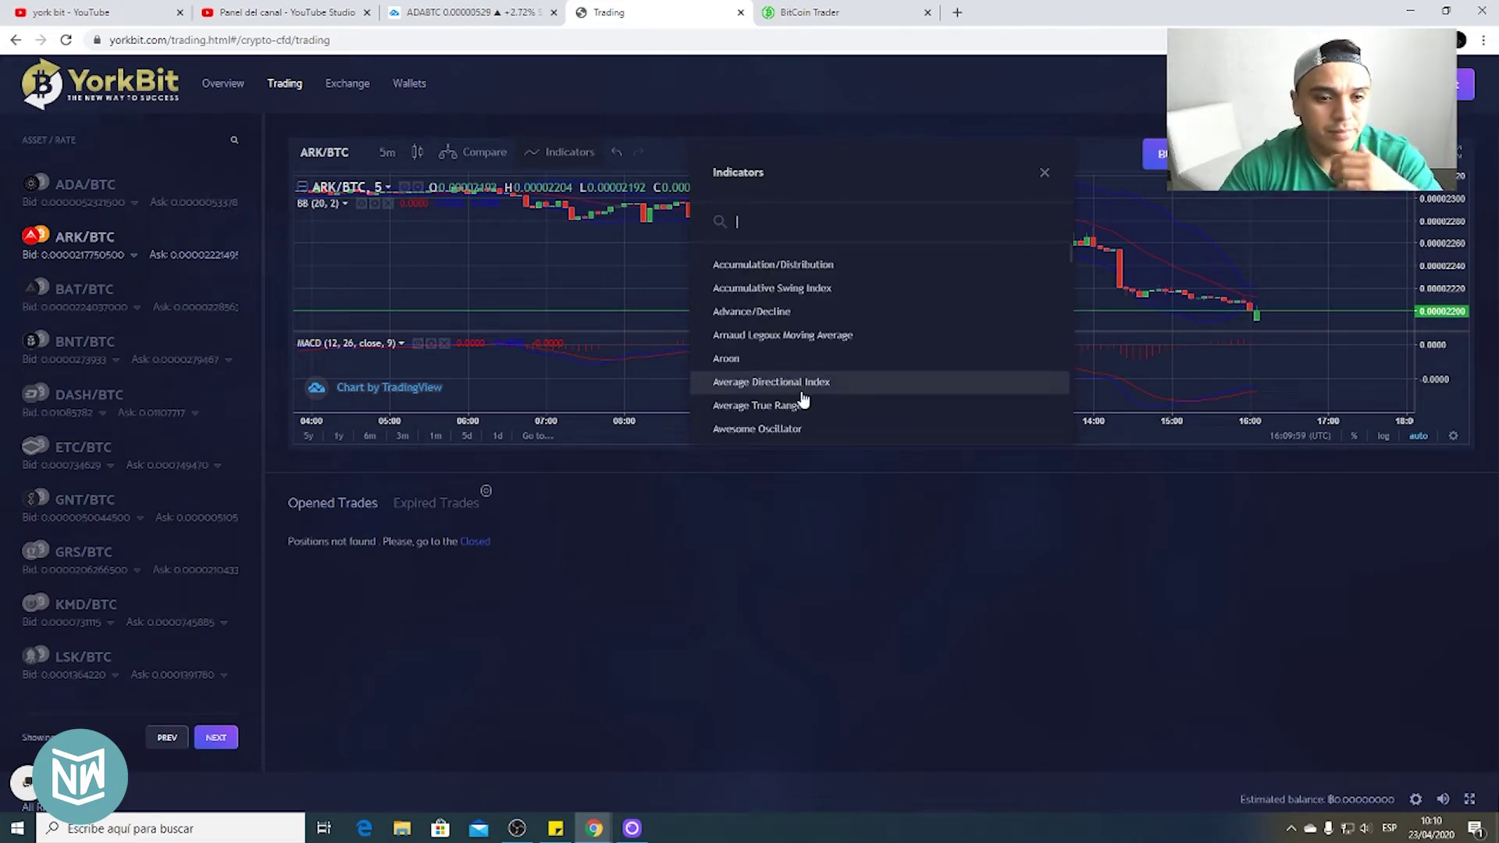
pyautogui.scroll(-5, 829, 335)
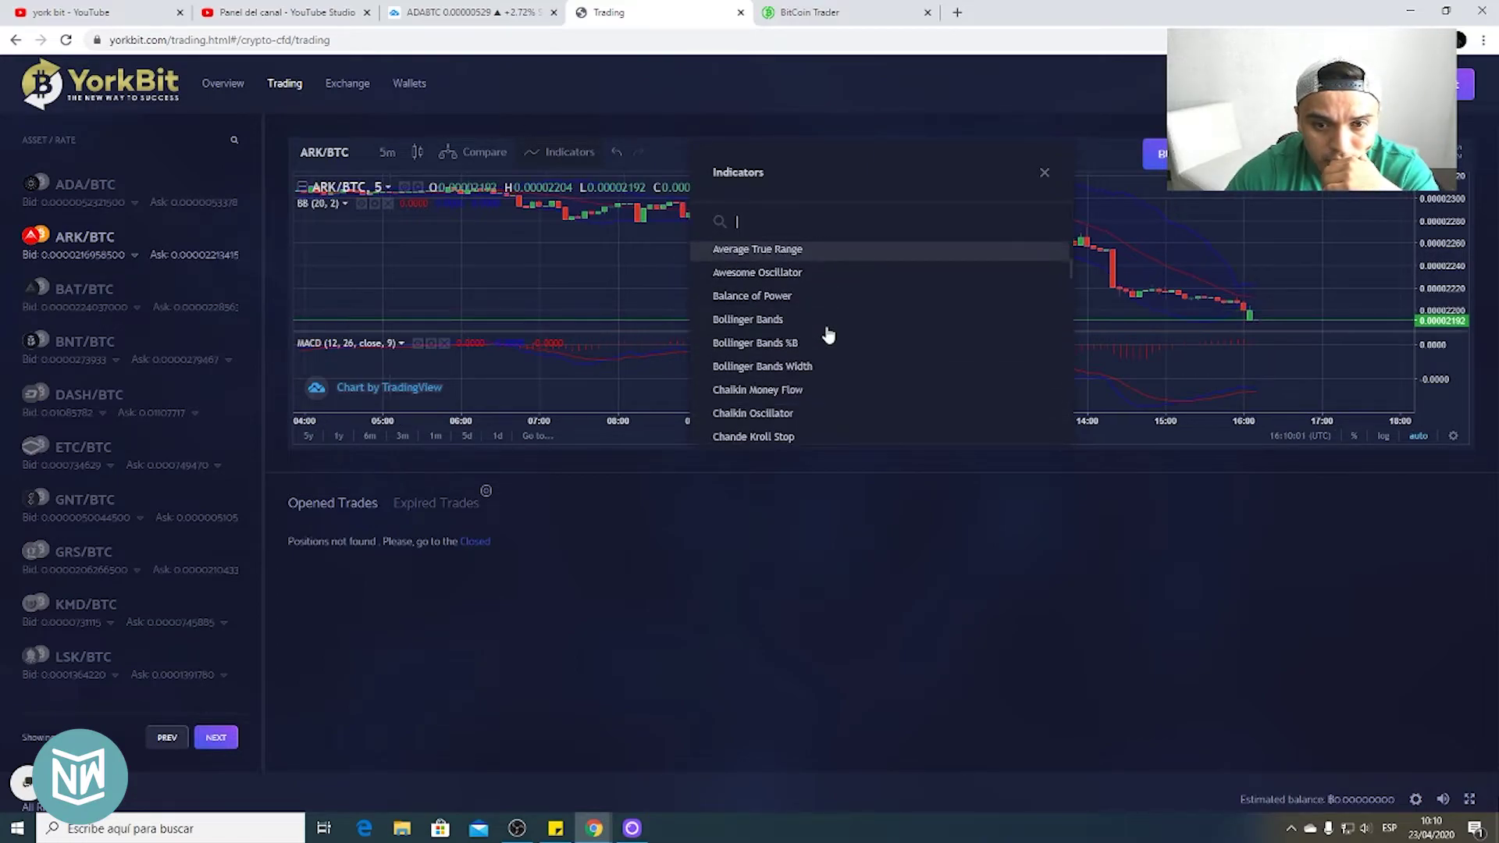
pyautogui.scroll(-2, 828, 335)
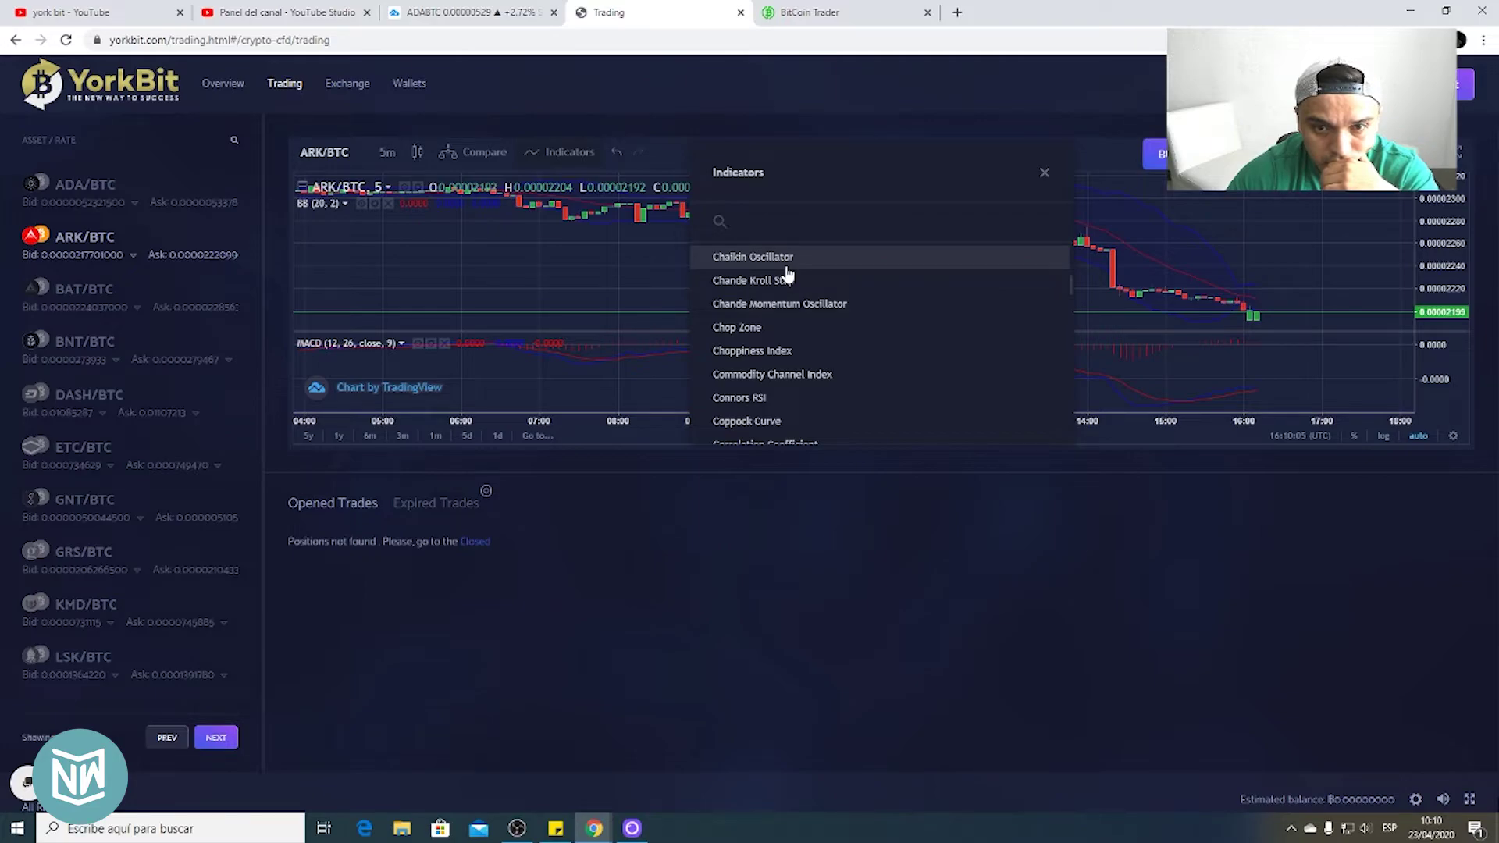
pyautogui.write('osci')
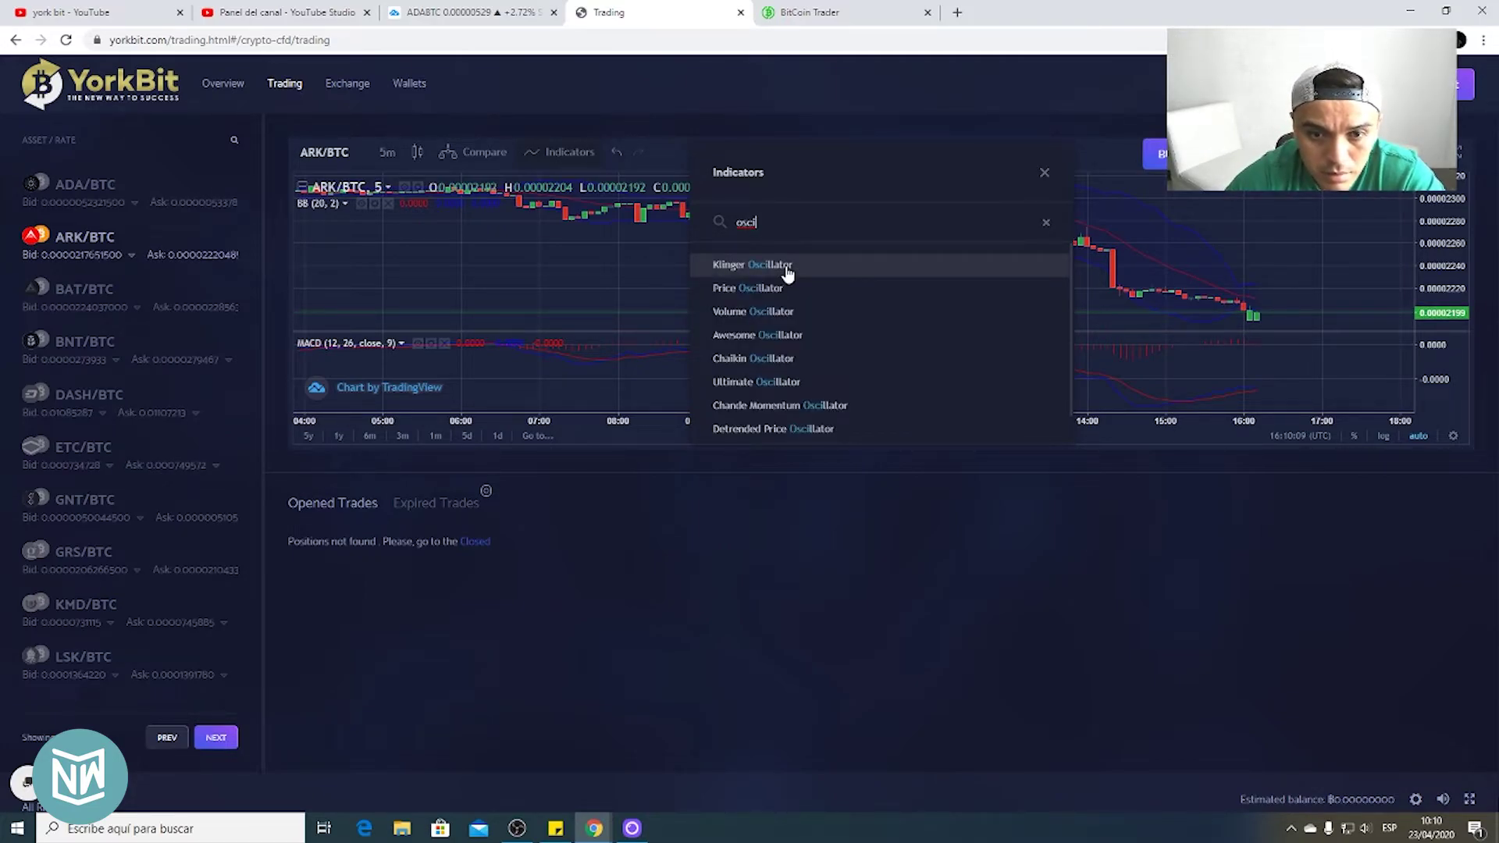
pyautogui.scroll(-2, 856, 391)
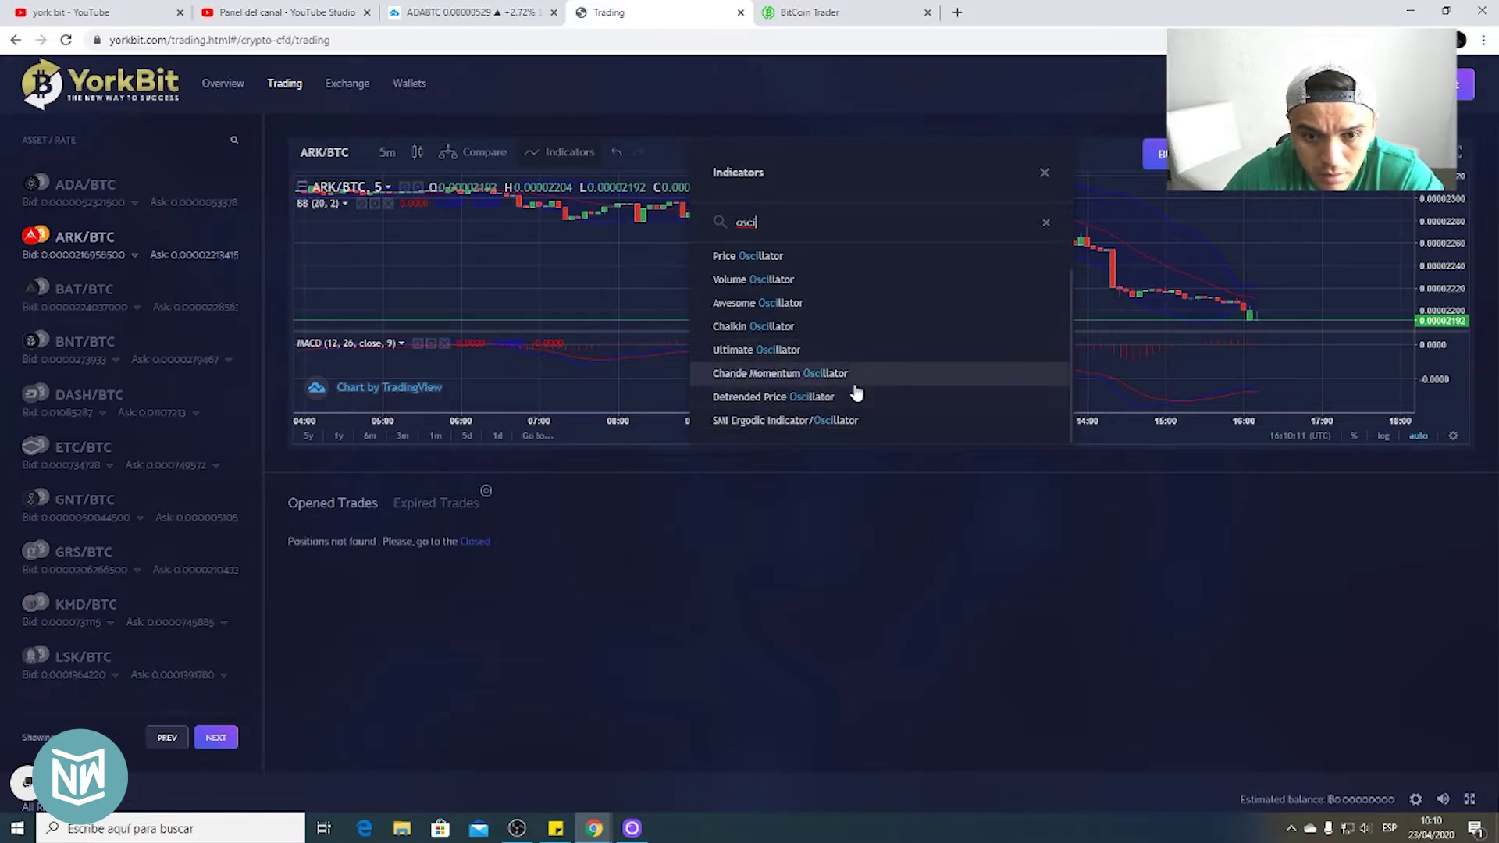
pyautogui.scroll(3, 820, 334)
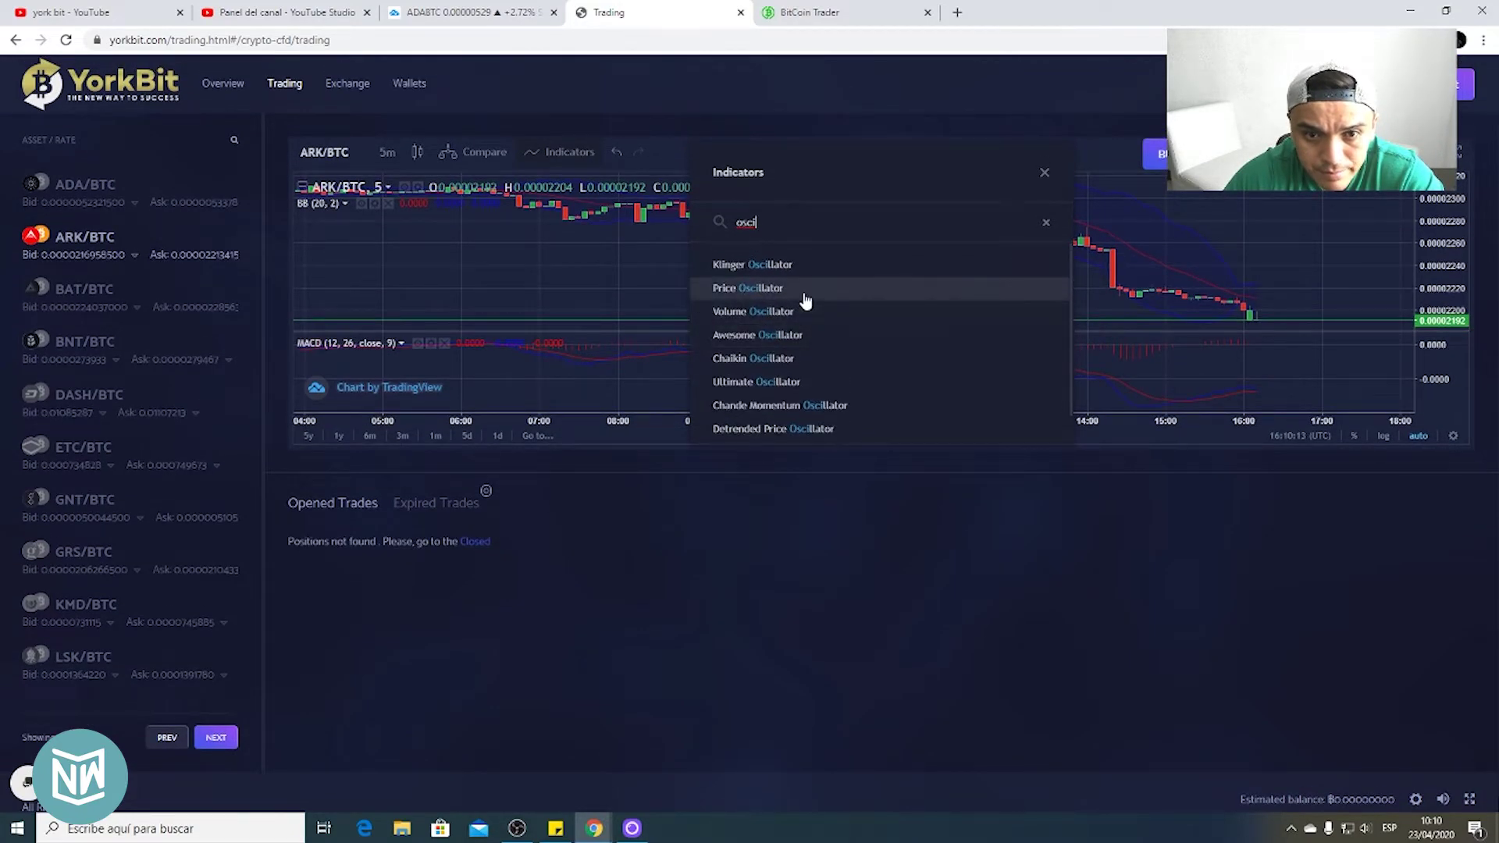
pyautogui.click(803, 336)
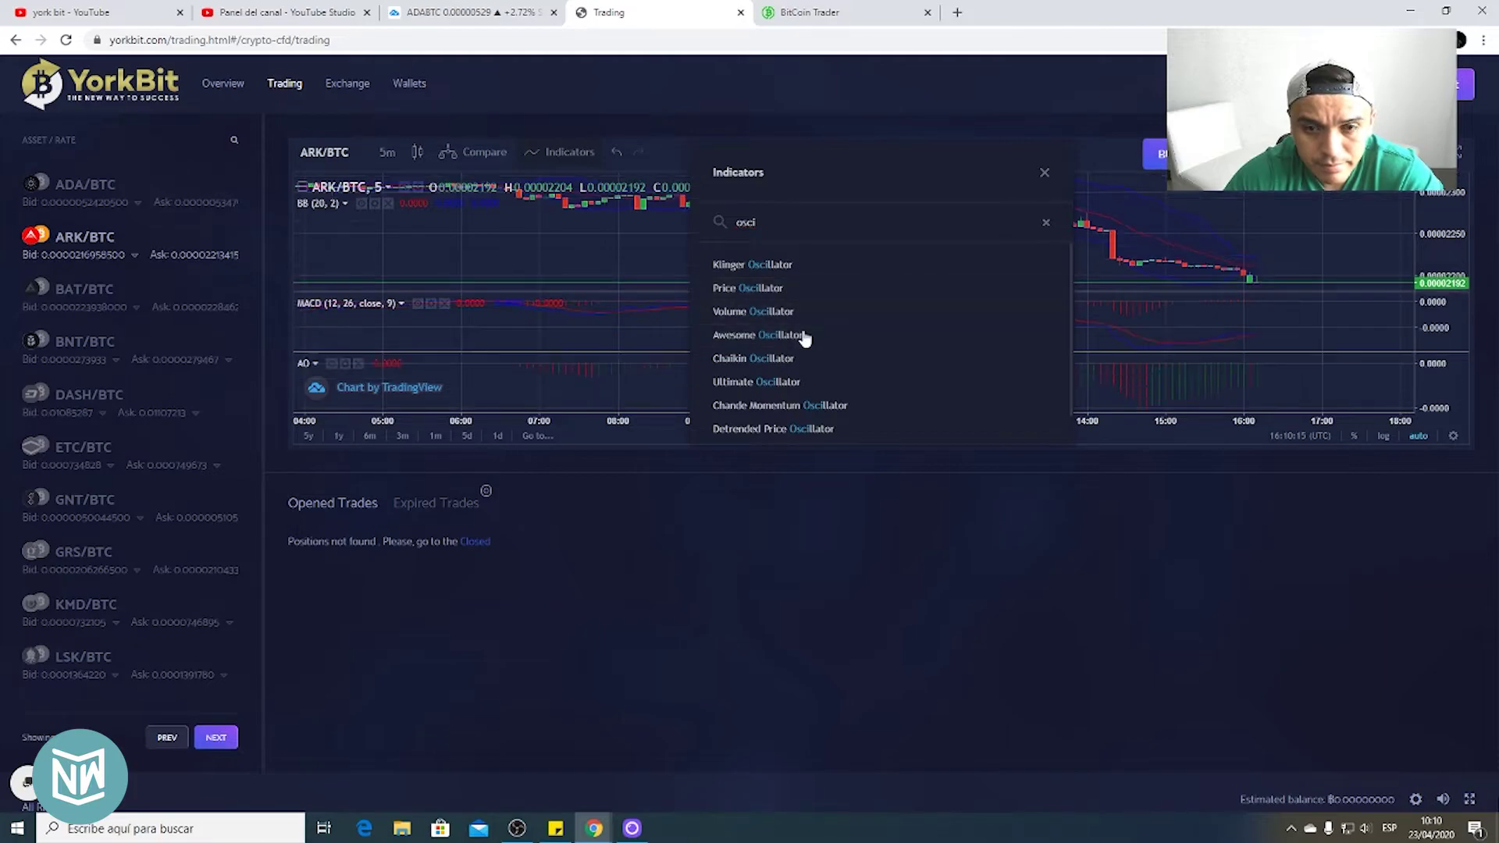
pyautogui.click(1162, 326)
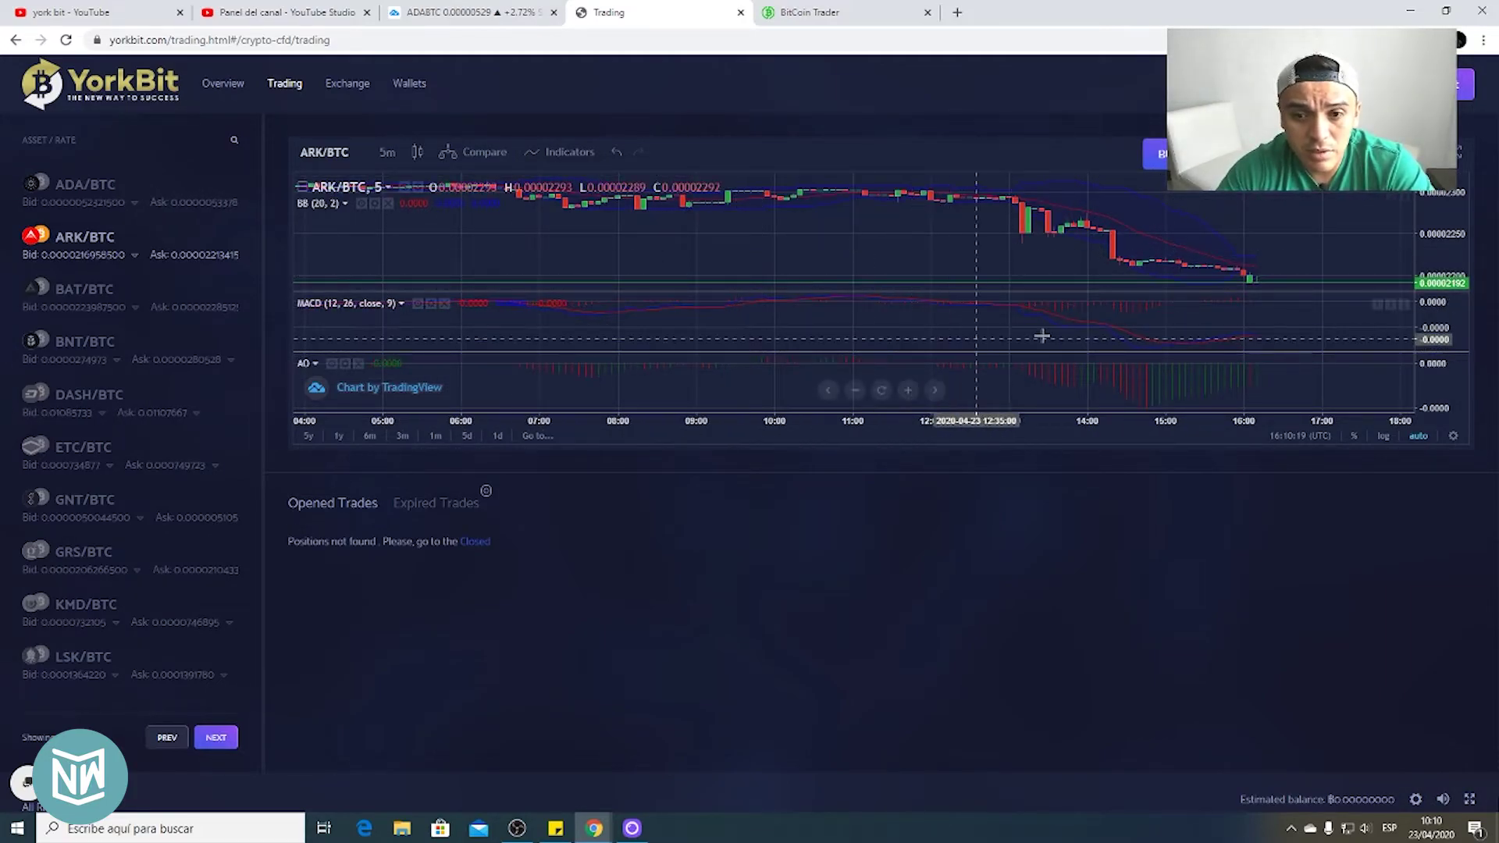
# Browse the ADA/BTC, BNT/BTC, DASH/BTC and ETC/BTC charts, ending on GNT/BTC, then go to Exchange
pyautogui.scroll(-1, 728, 319)
pyautogui.scroll(2, 726, 312)
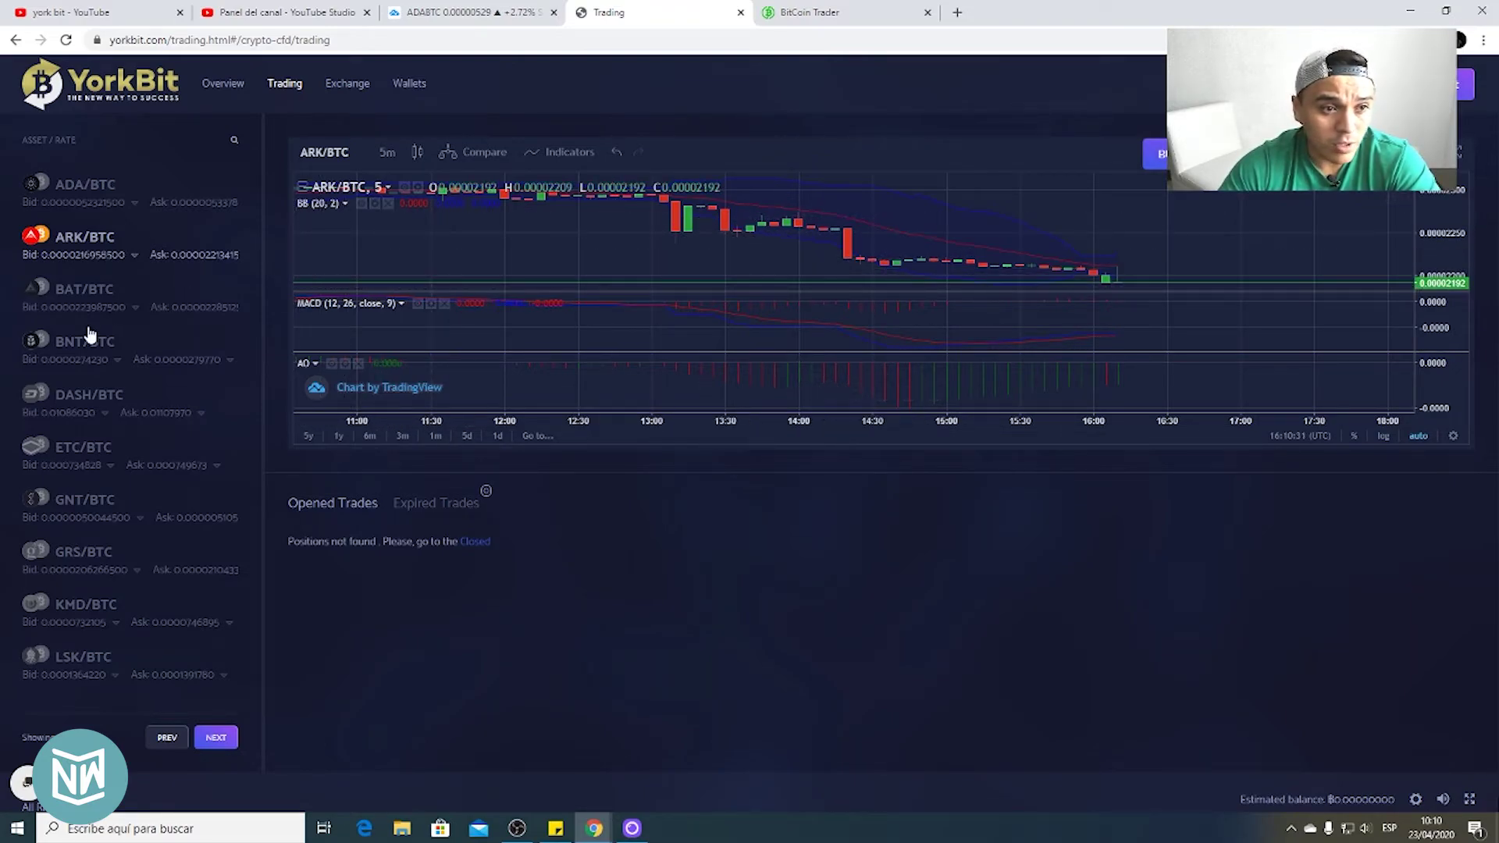
pyautogui.click(119, 206)
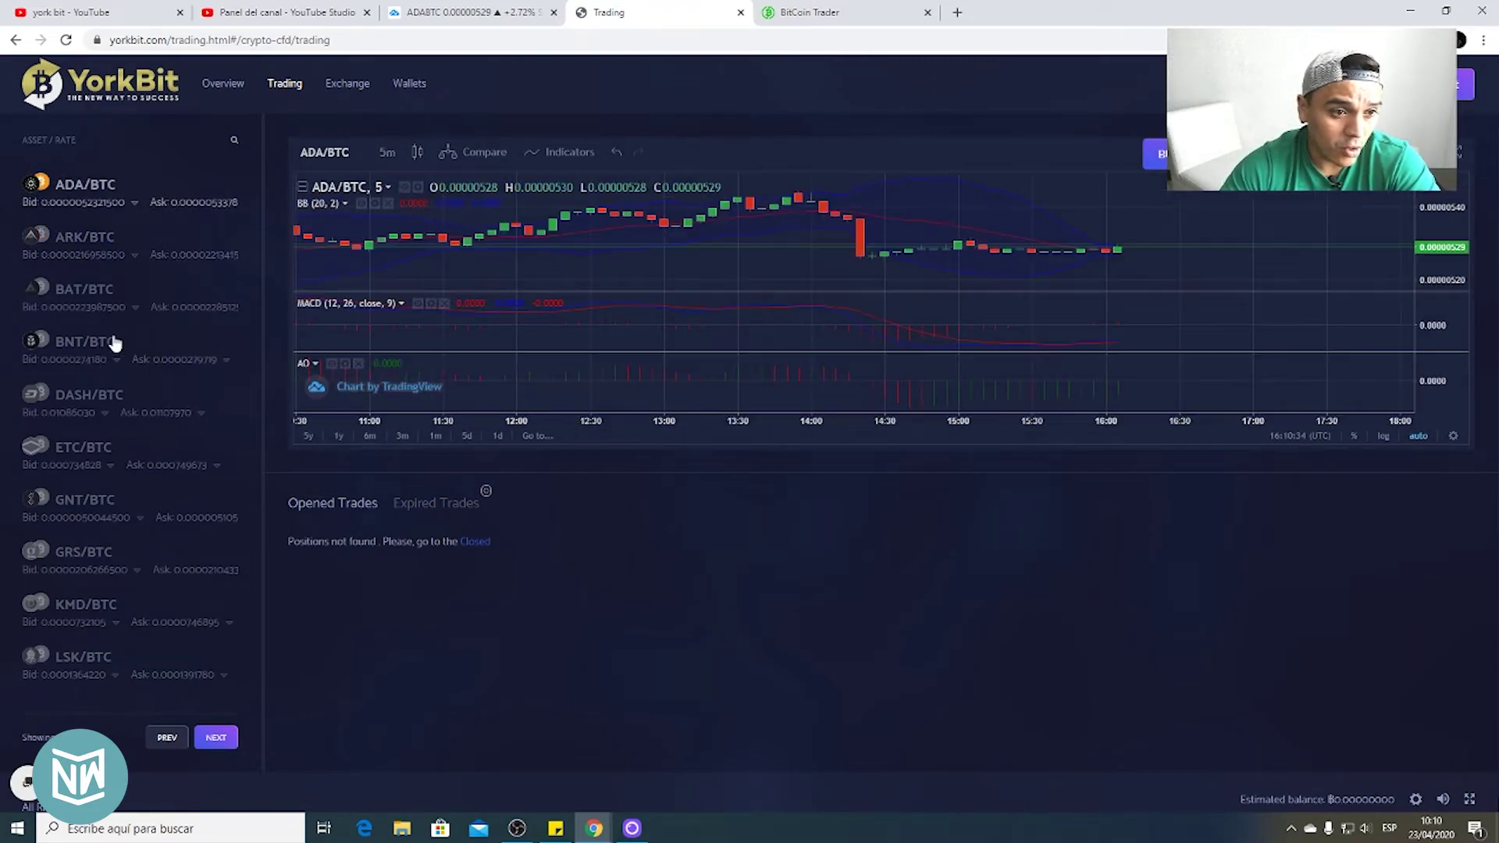
pyautogui.click(115, 343)
pyautogui.click(100, 396)
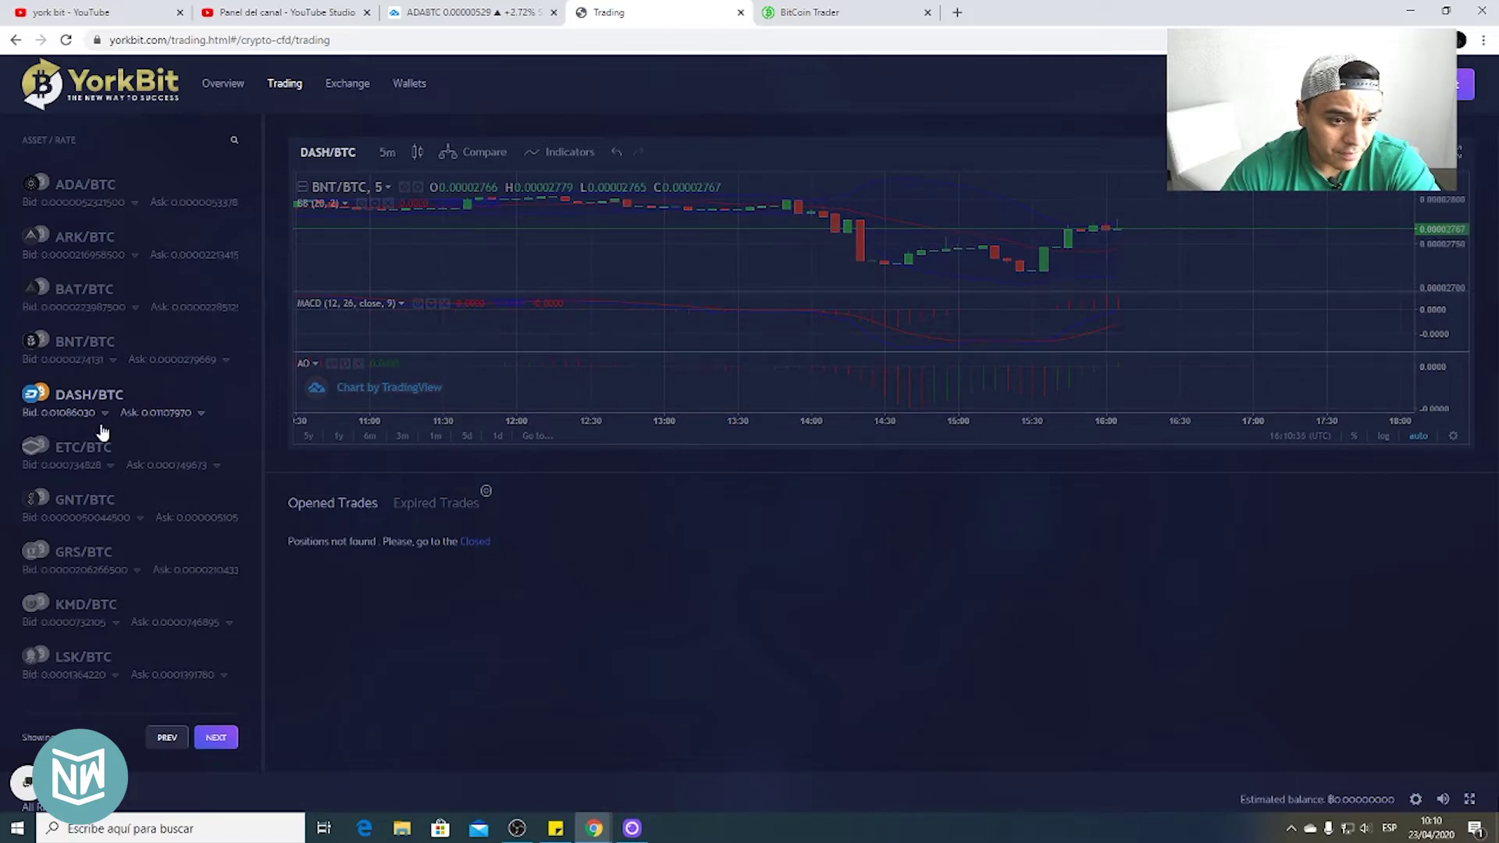
pyautogui.click(86, 467)
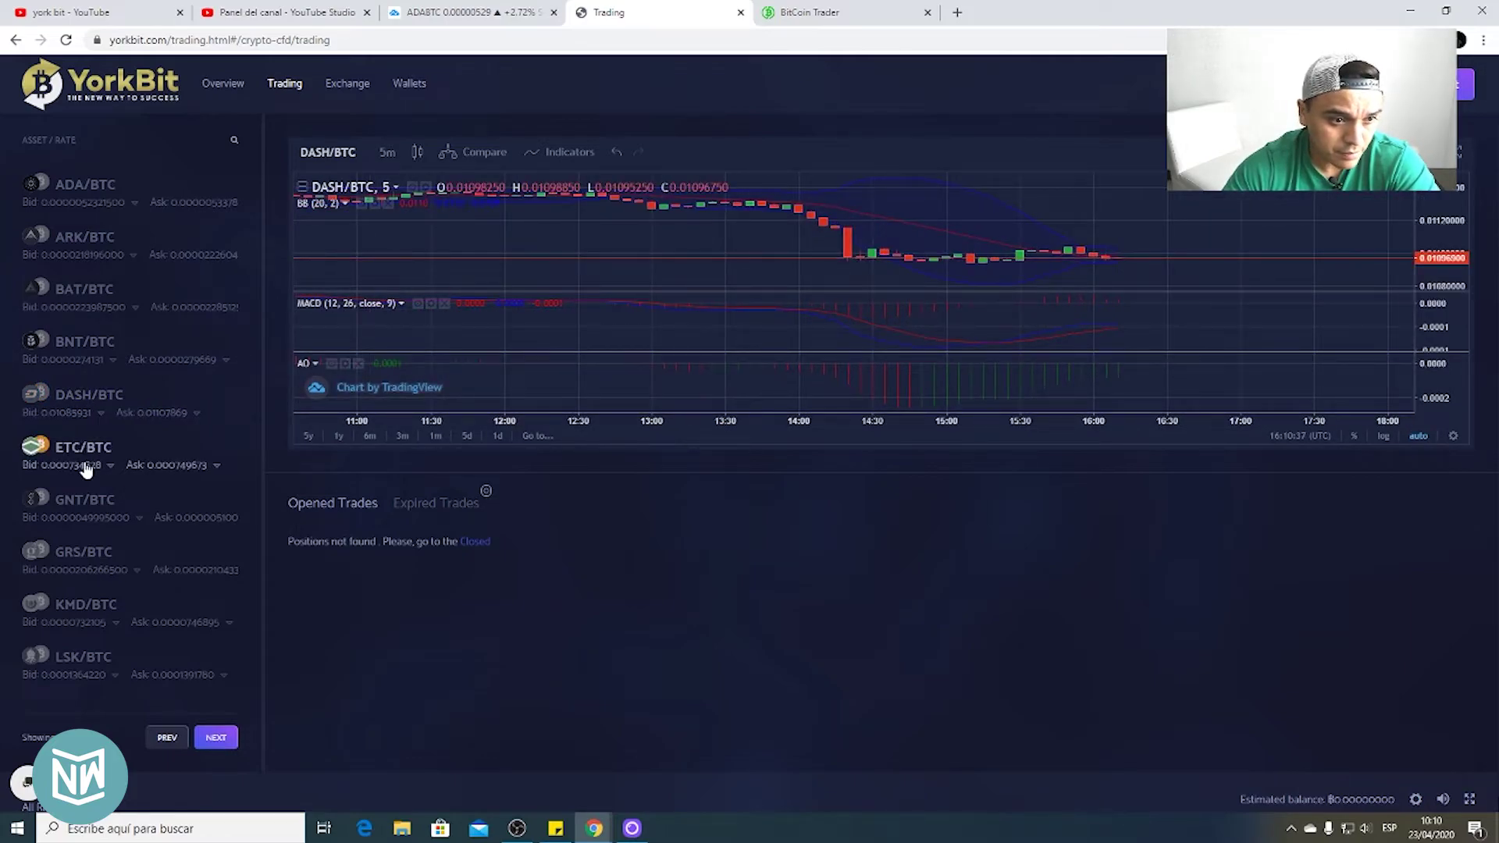
pyautogui.click(92, 515)
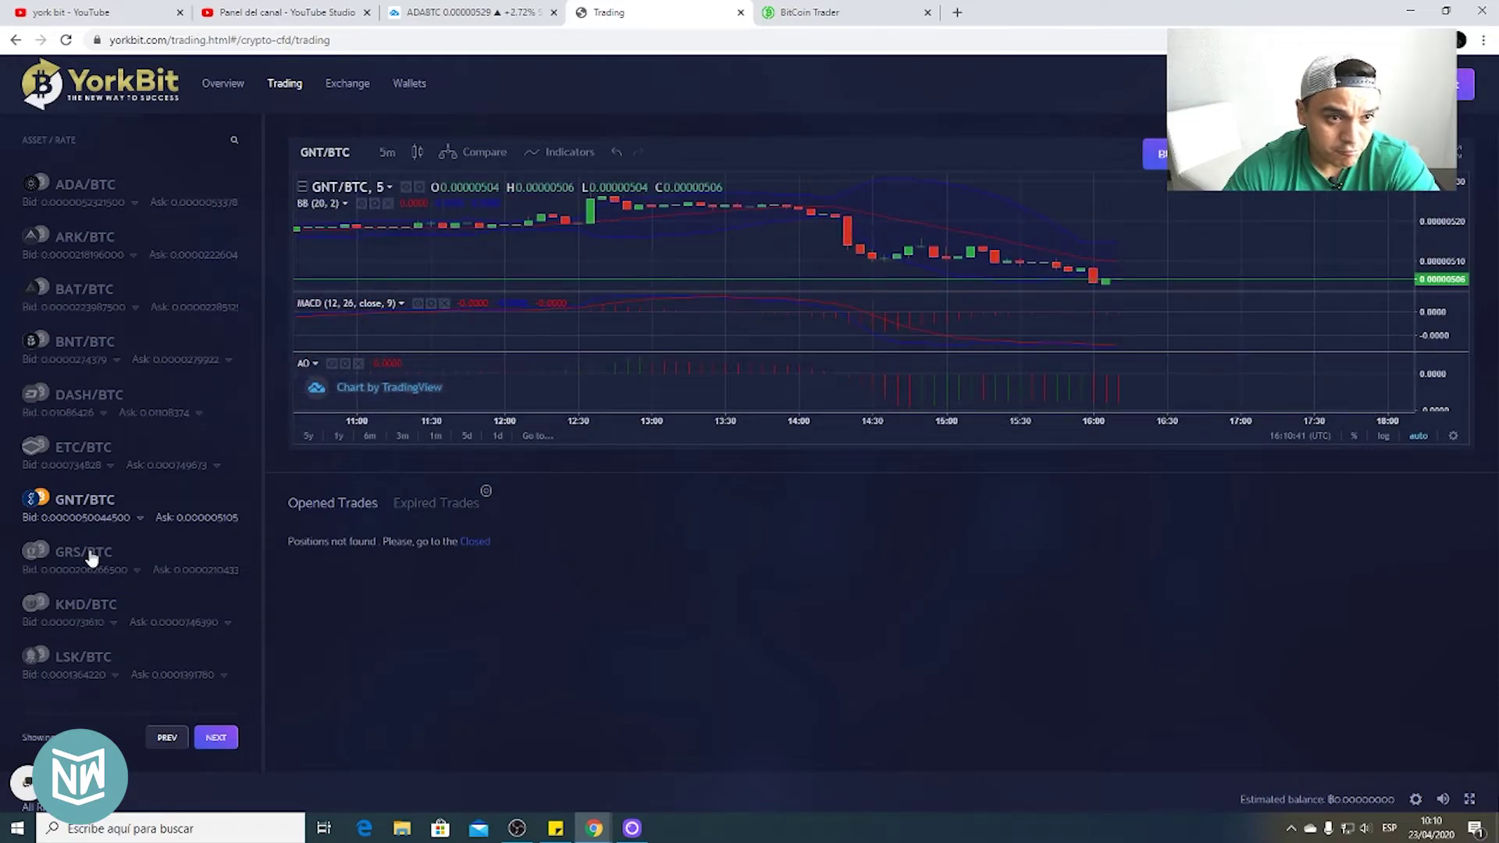
pyautogui.click(346, 84)
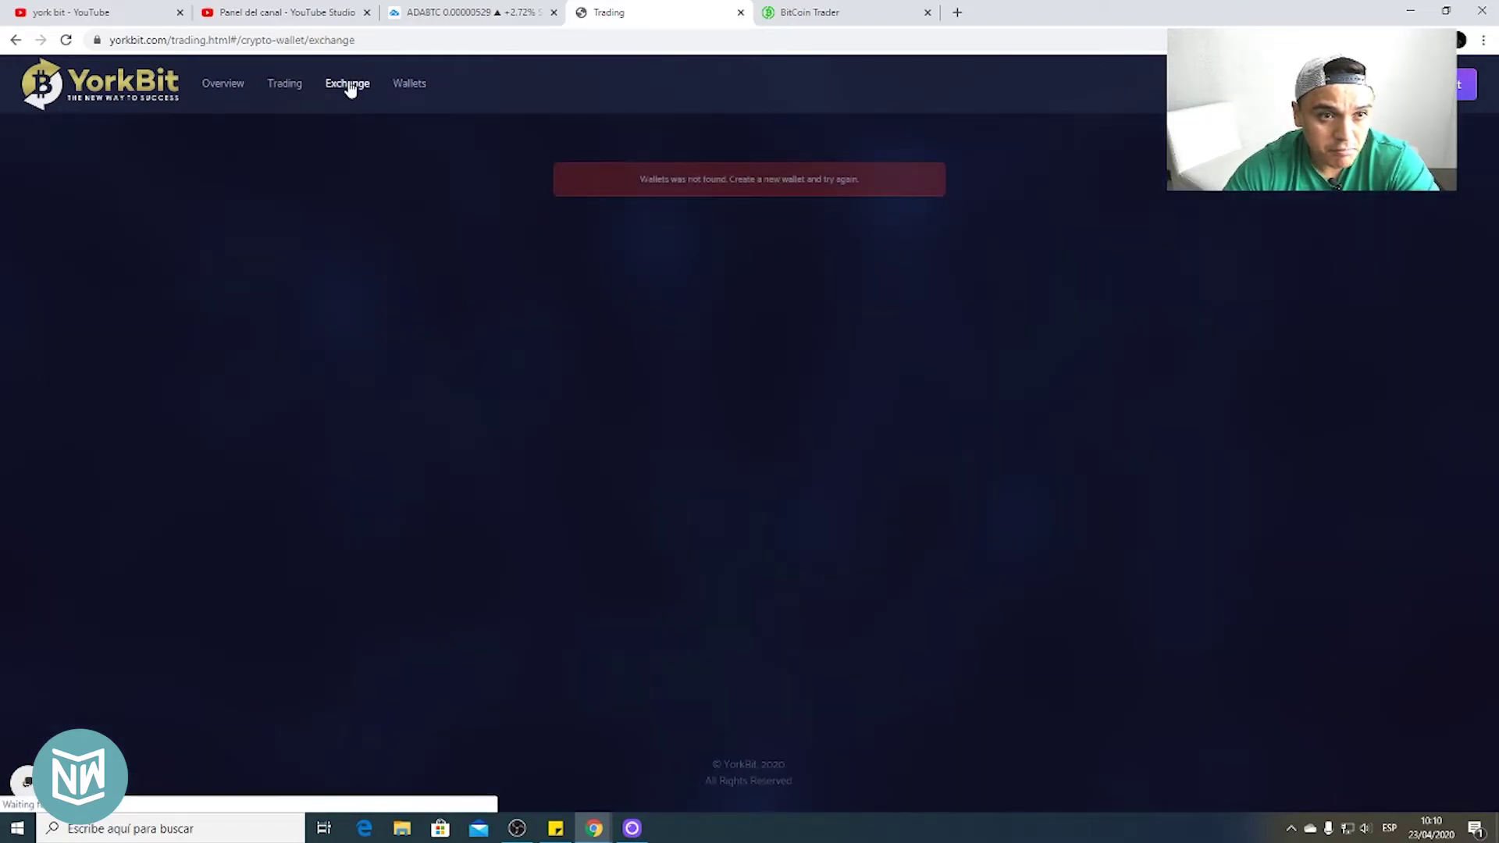
# Visit Trading and Wallets, then view the Overview dashboard with XRP, BTC and ETH prices against USDT
pyautogui.click(285, 97)
pyautogui.click(417, 94)
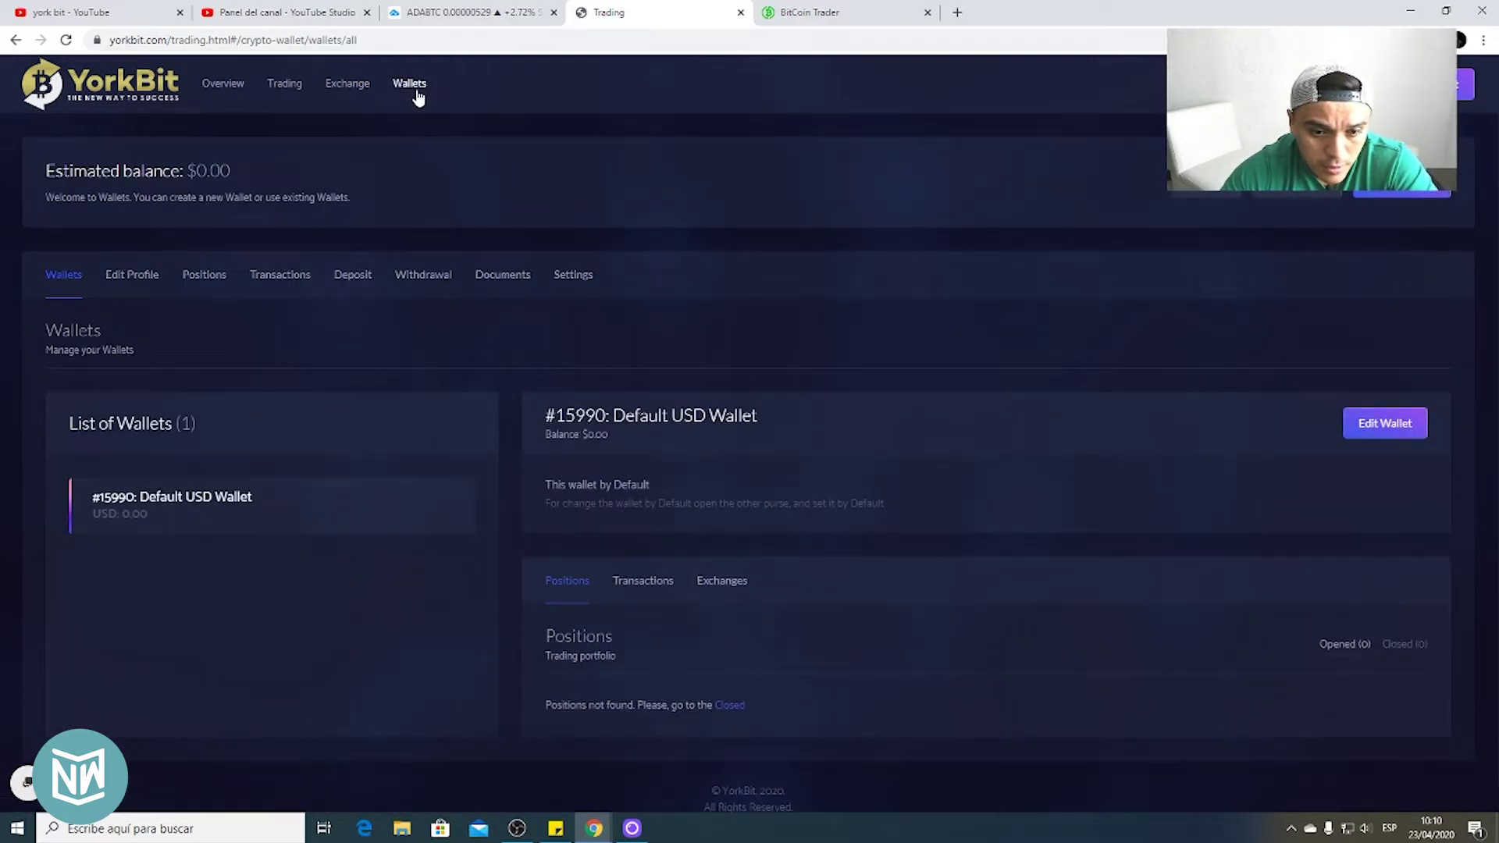
pyautogui.click(235, 81)
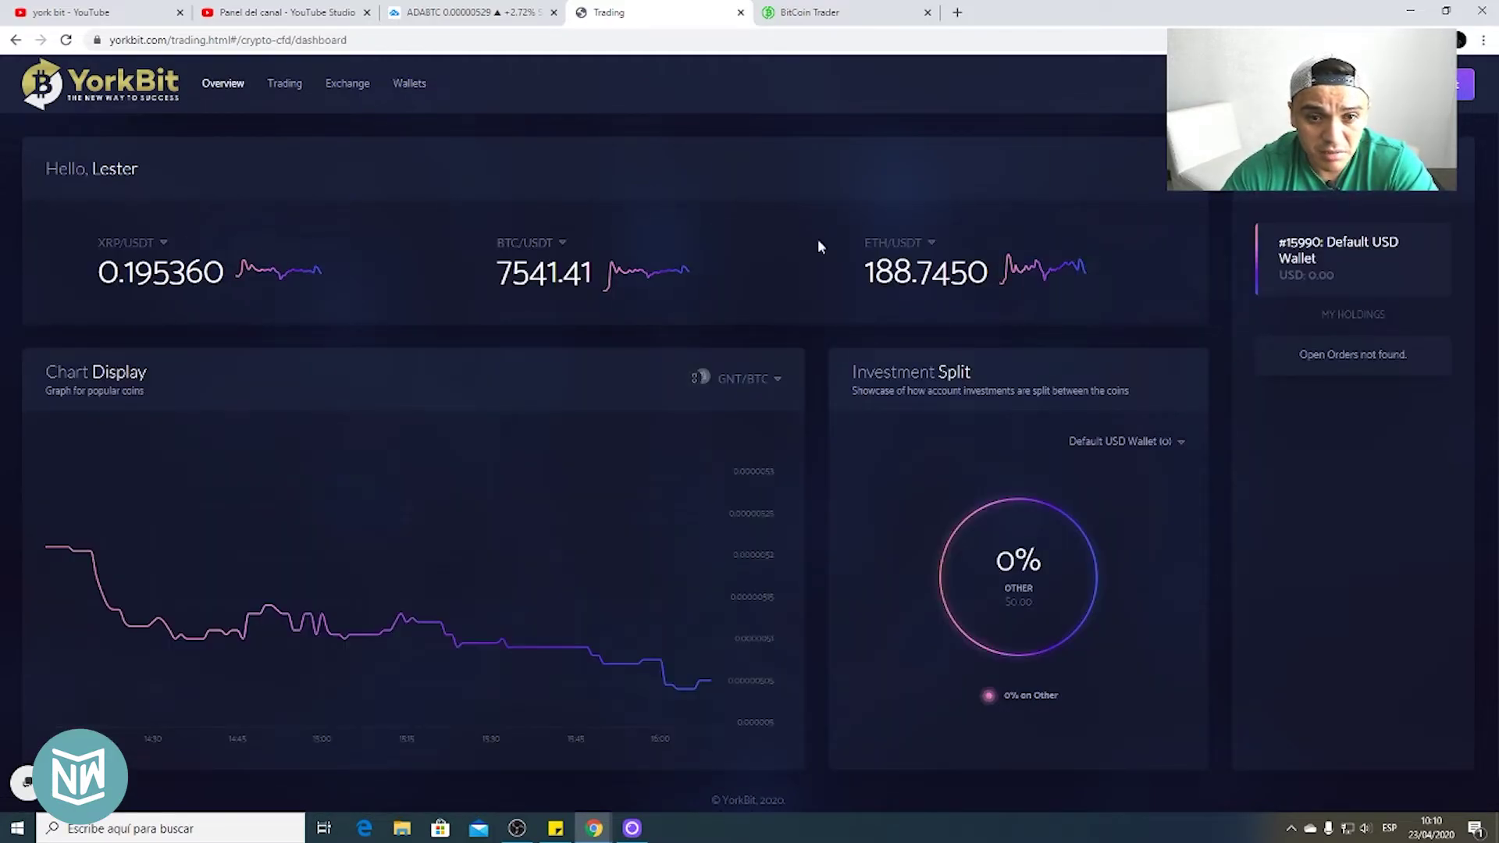
pyautogui.scroll(-1, 1238, 365)
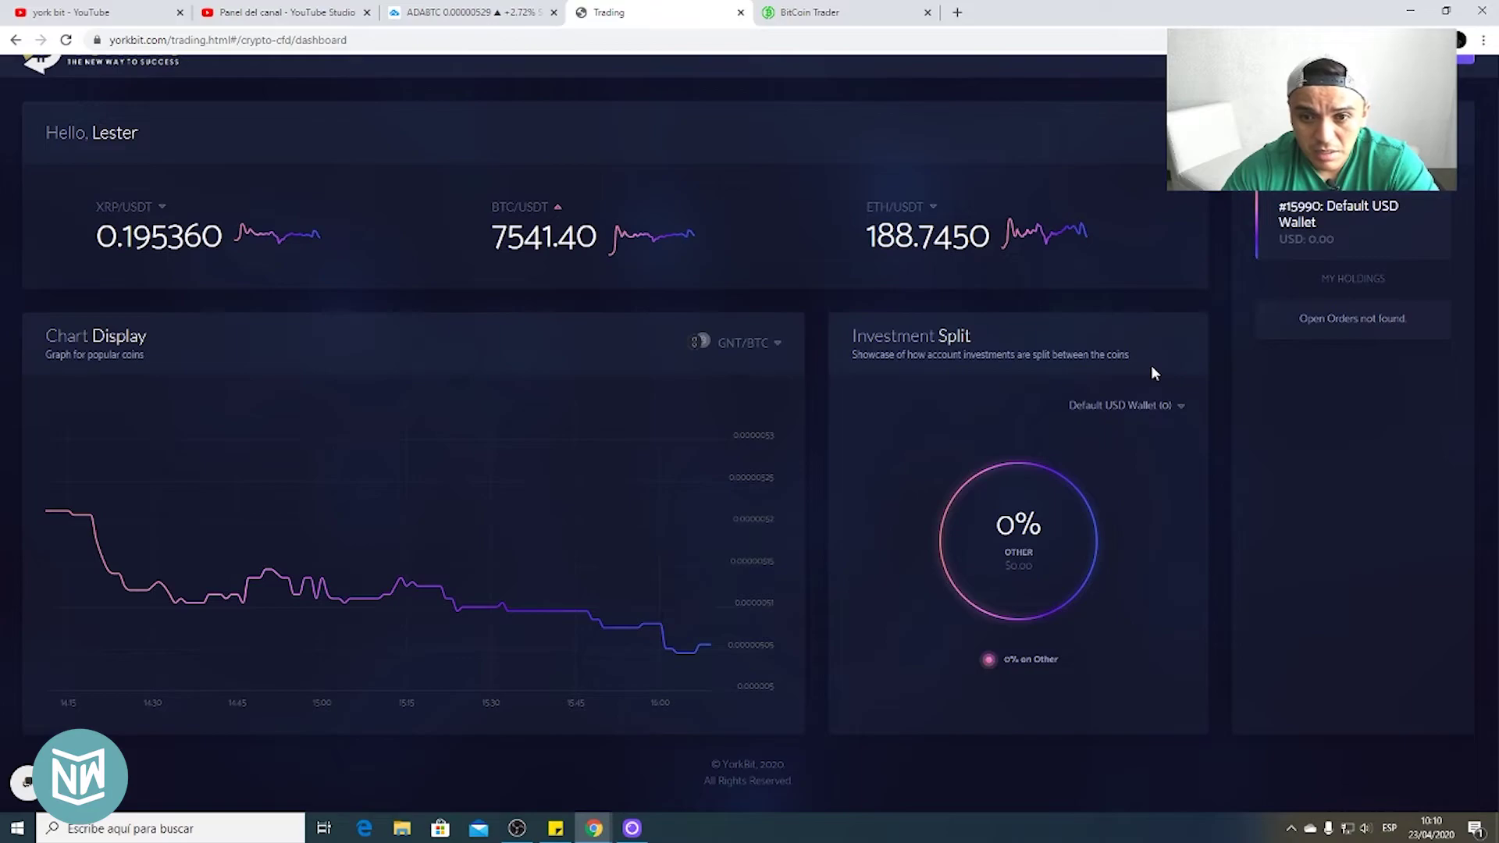
pyautogui.scroll(1, 1151, 363)
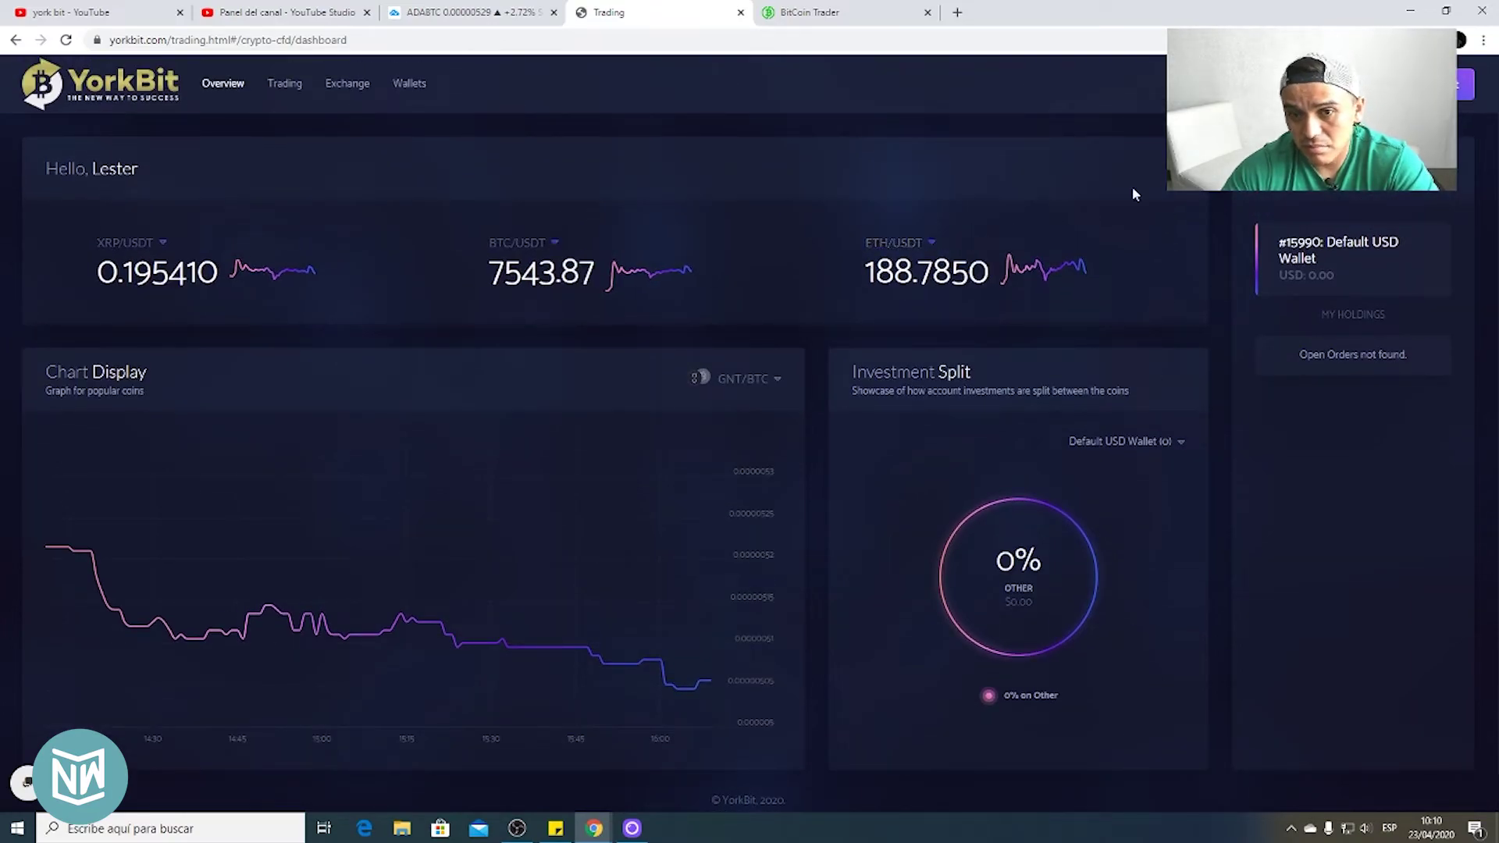
# Back on Trading, pan the GNT/BTC chart and switch it to 5-minute candles
pyautogui.click(281, 88)
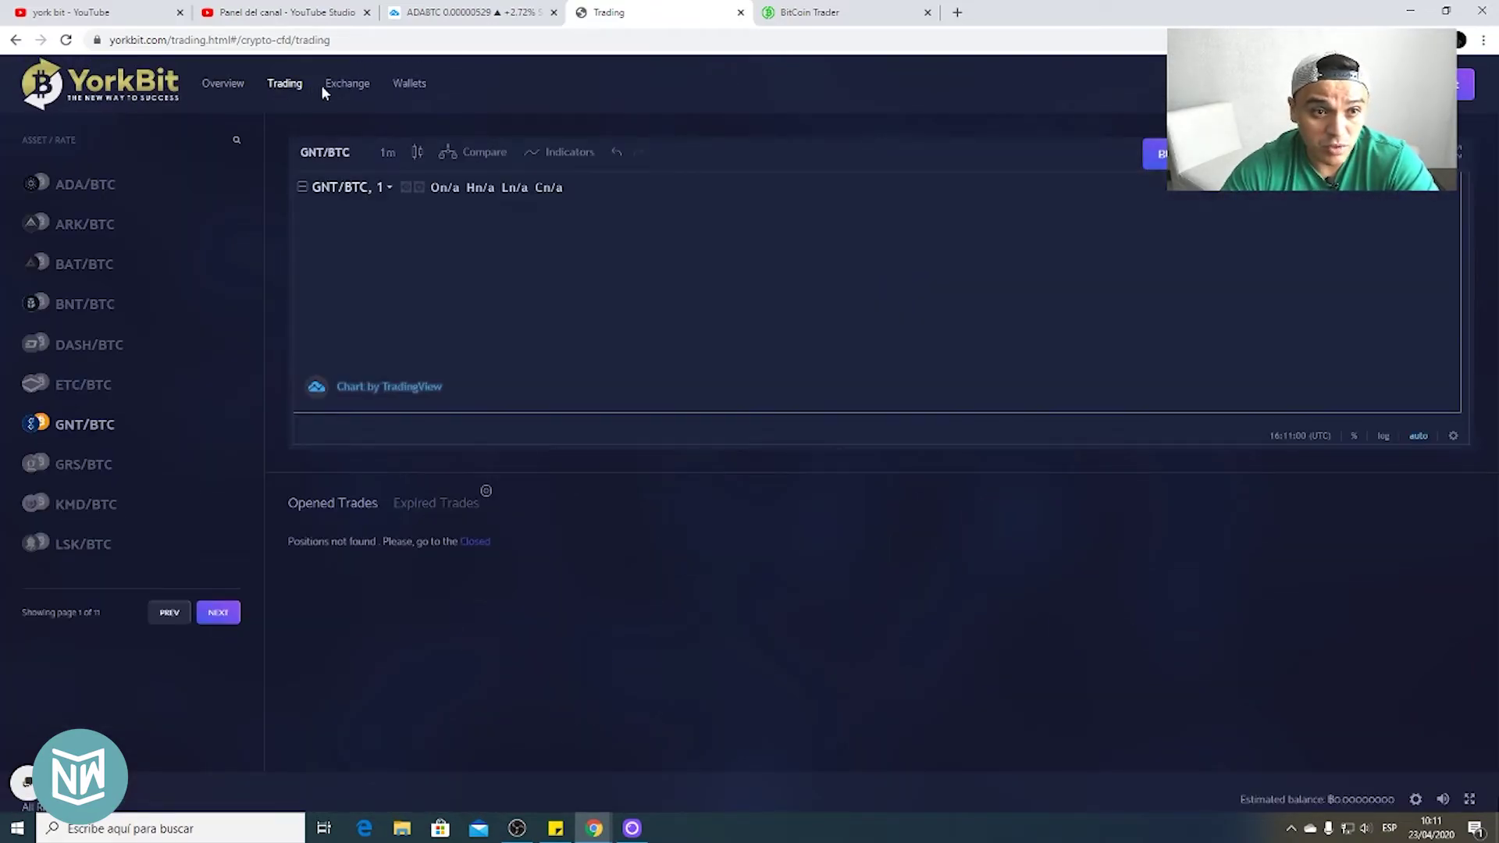
pyautogui.moveTo(975, 310); pyautogui.dragTo(535, 307)
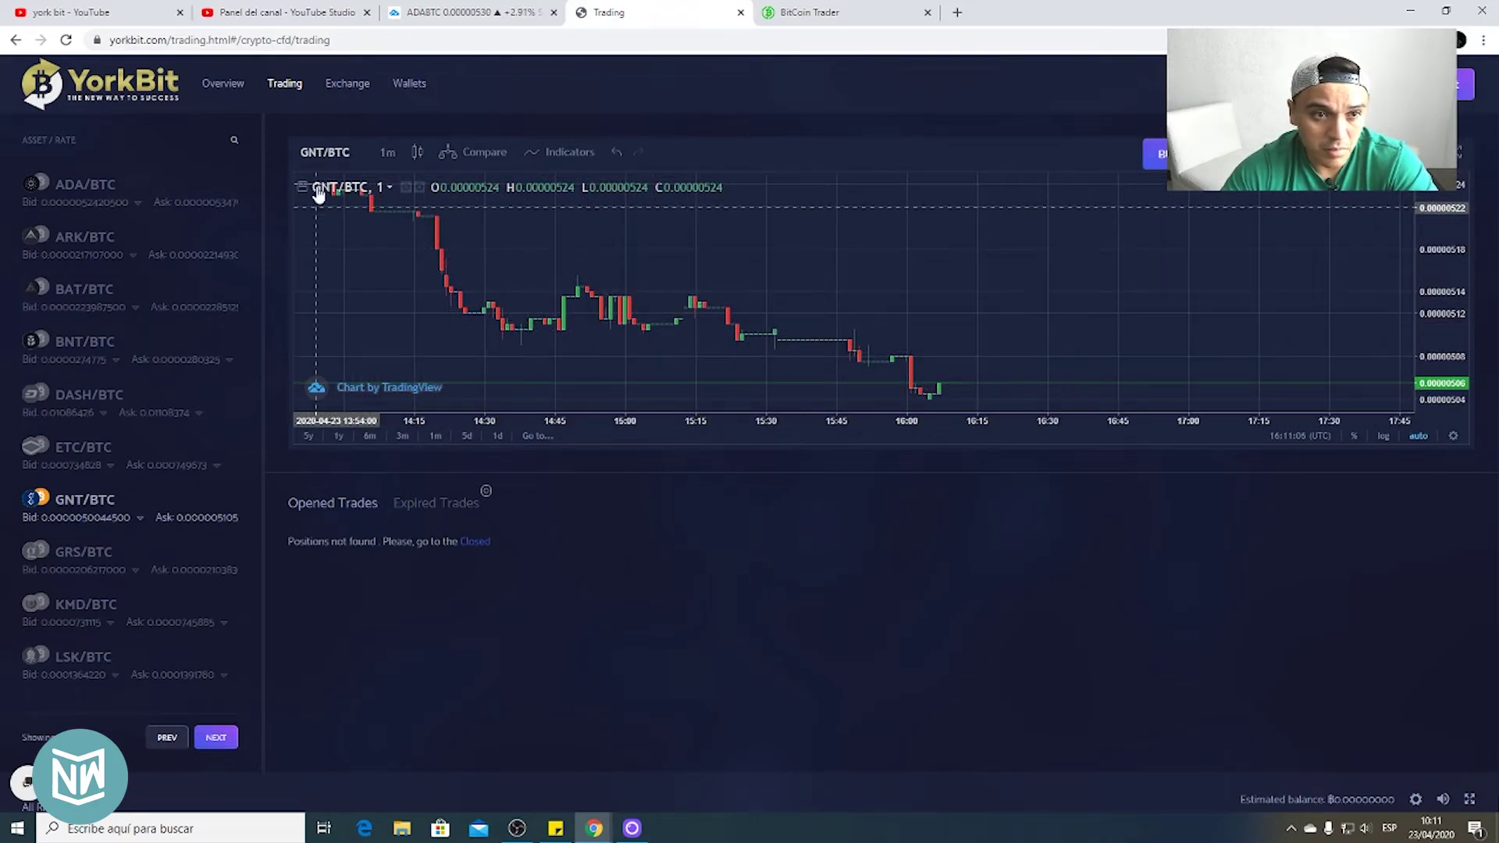
pyautogui.click(387, 153)
pyautogui.click(420, 206)
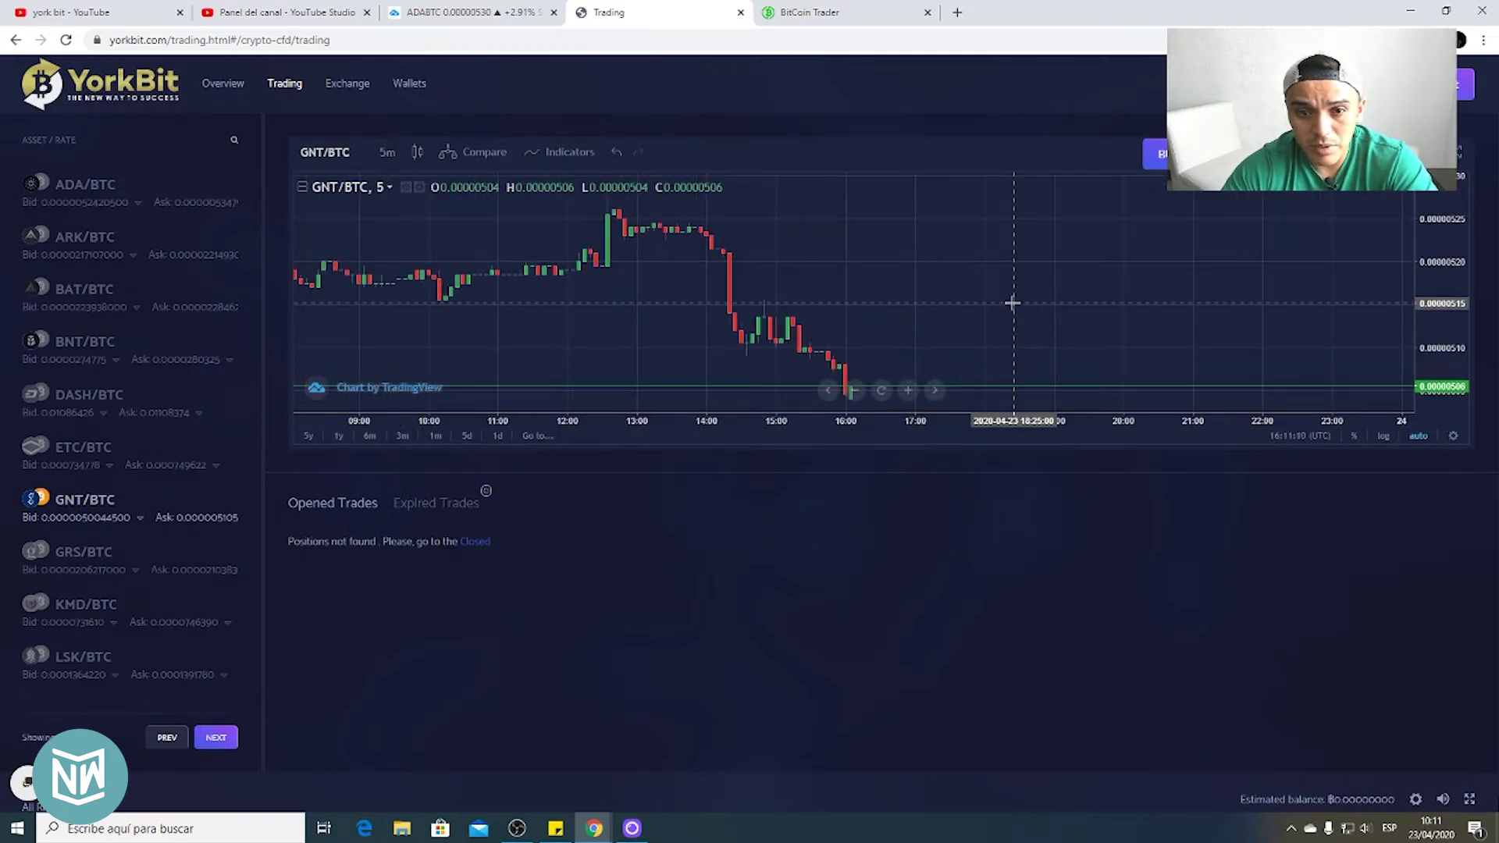
pyautogui.scroll(2, 1012, 303)
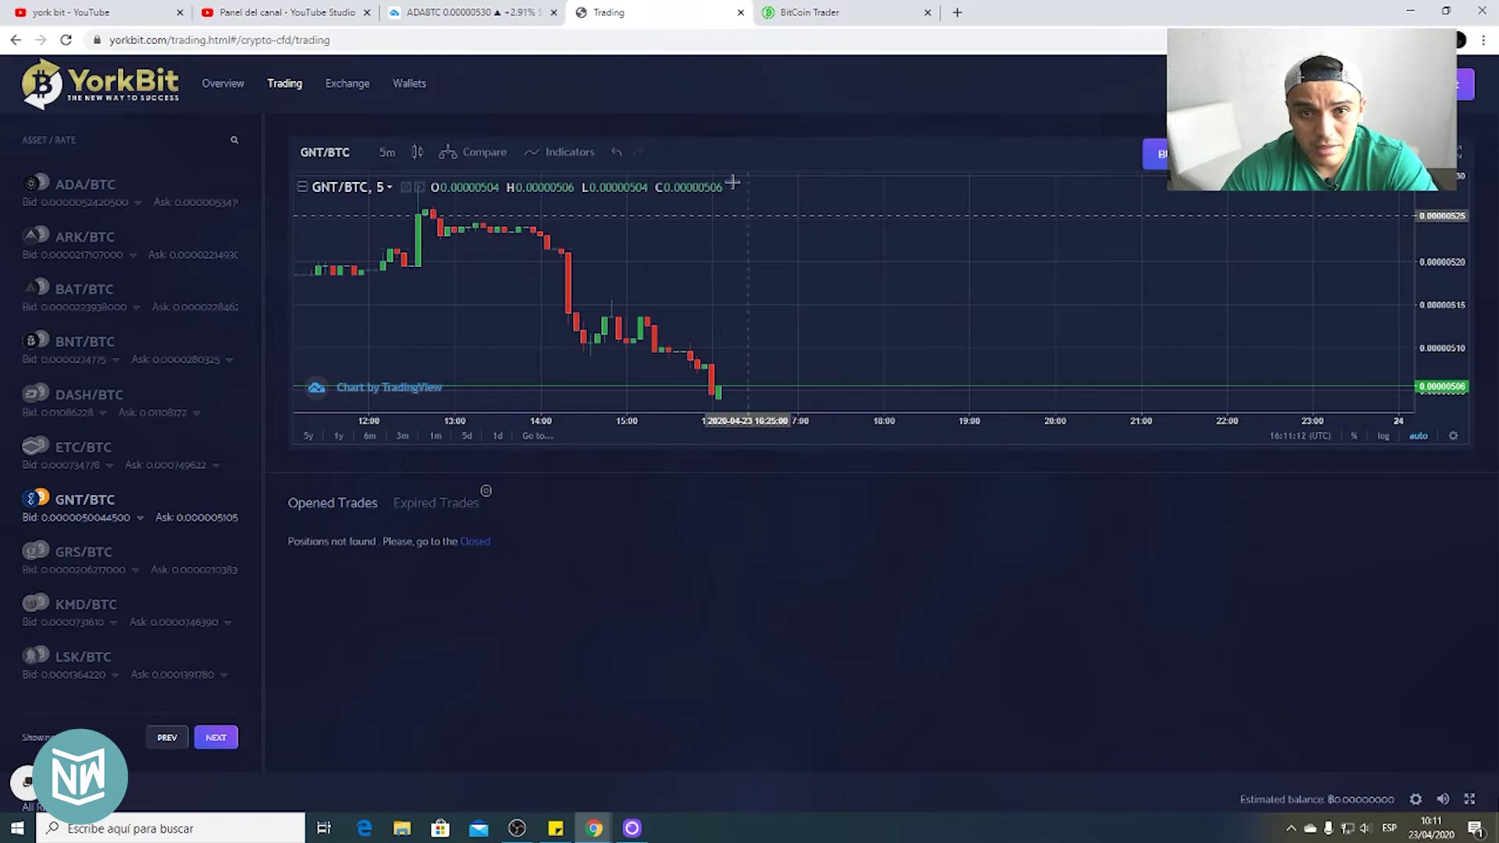
# Set TradingView's ADABTC chart to 5-minute candles, then return to the YorkBit Trading tab
pyautogui.click(468, 13)
pyautogui.click(139, 72)
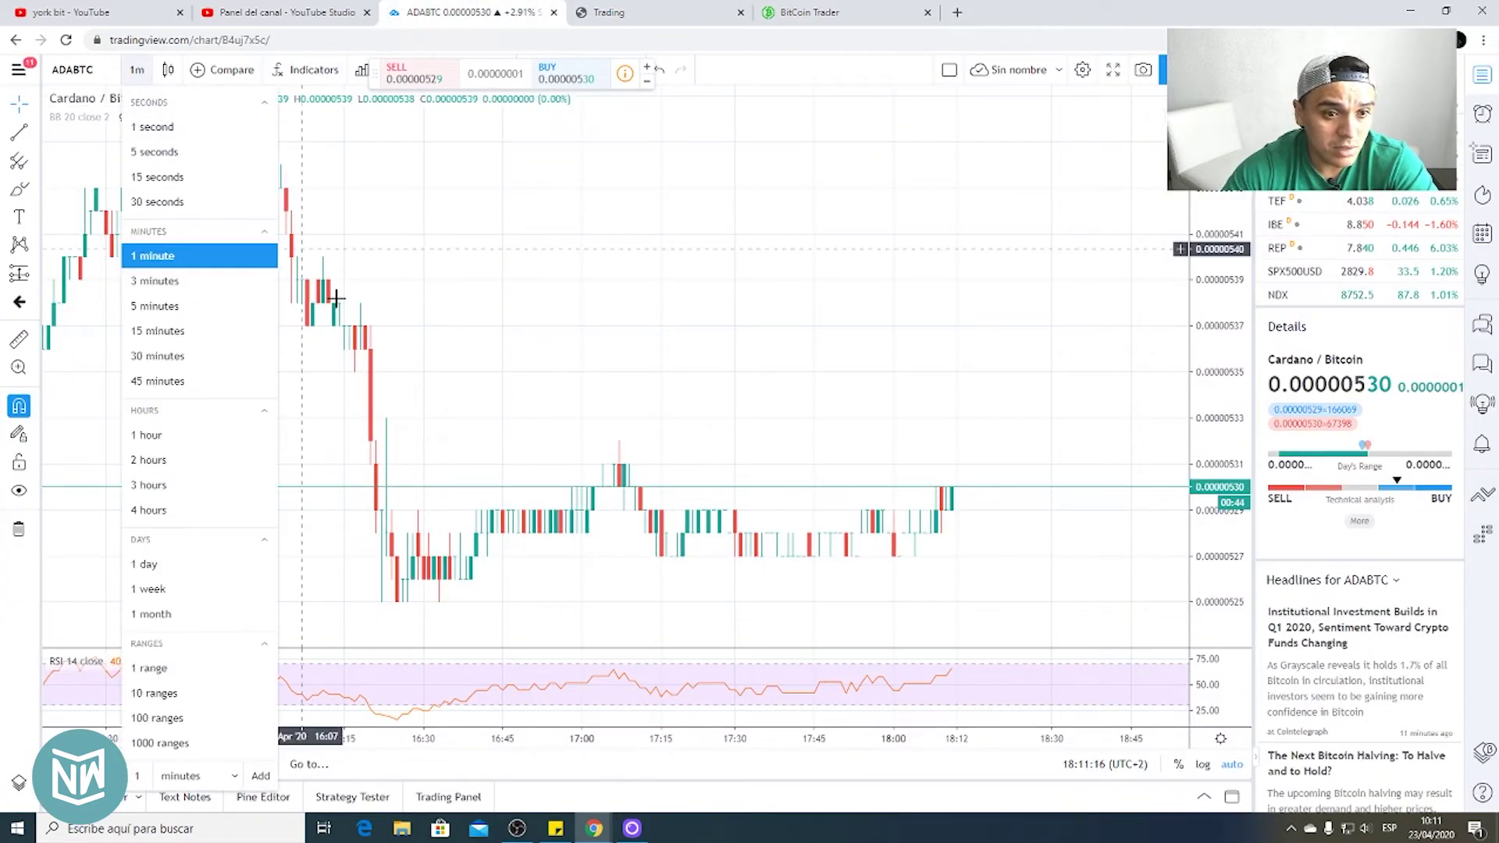
pyautogui.click(164, 306)
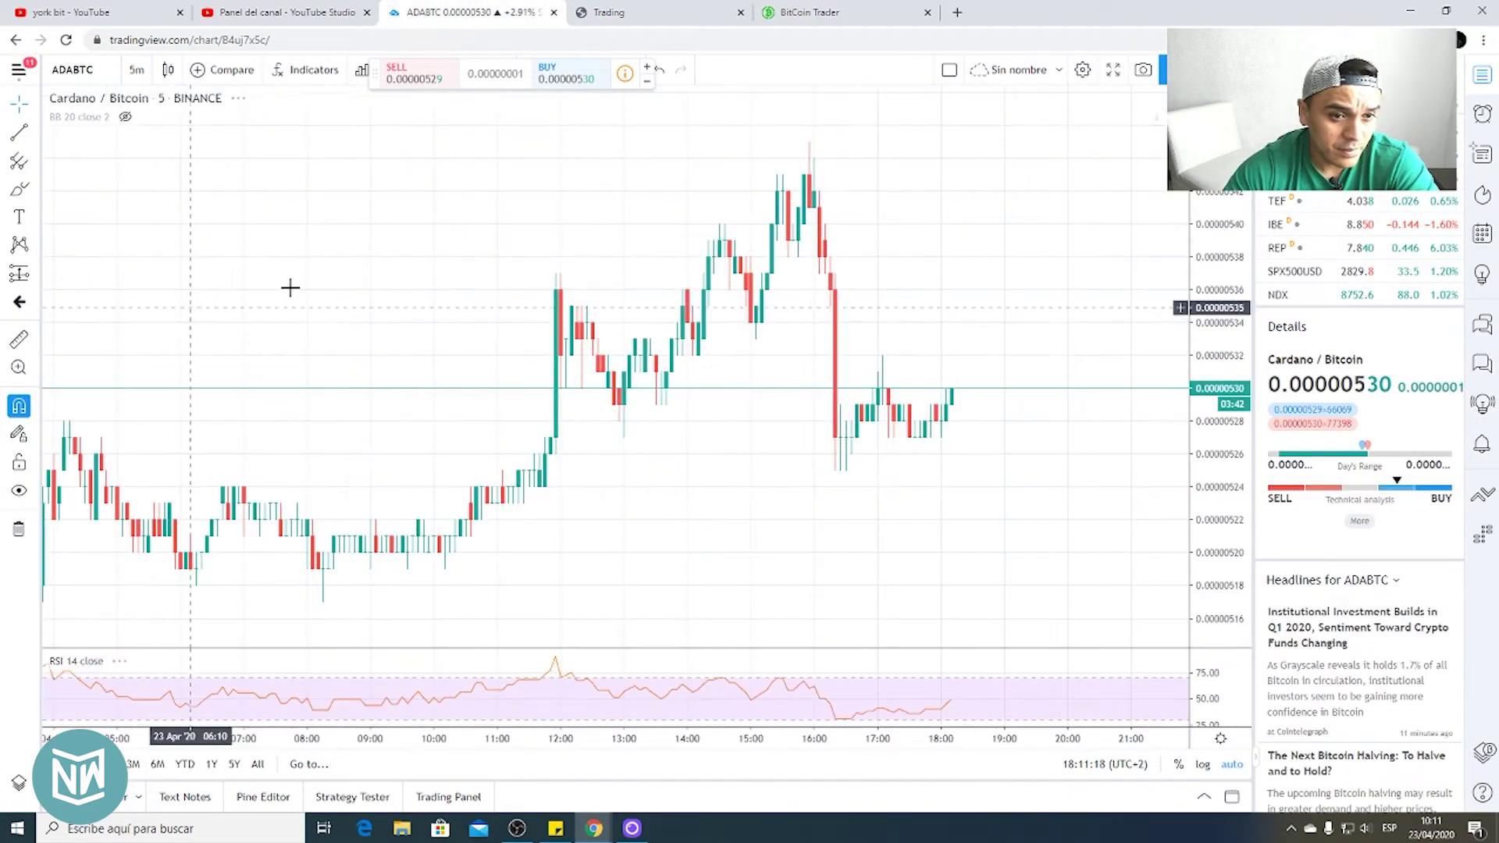
pyautogui.scroll(2, 1000, 396)
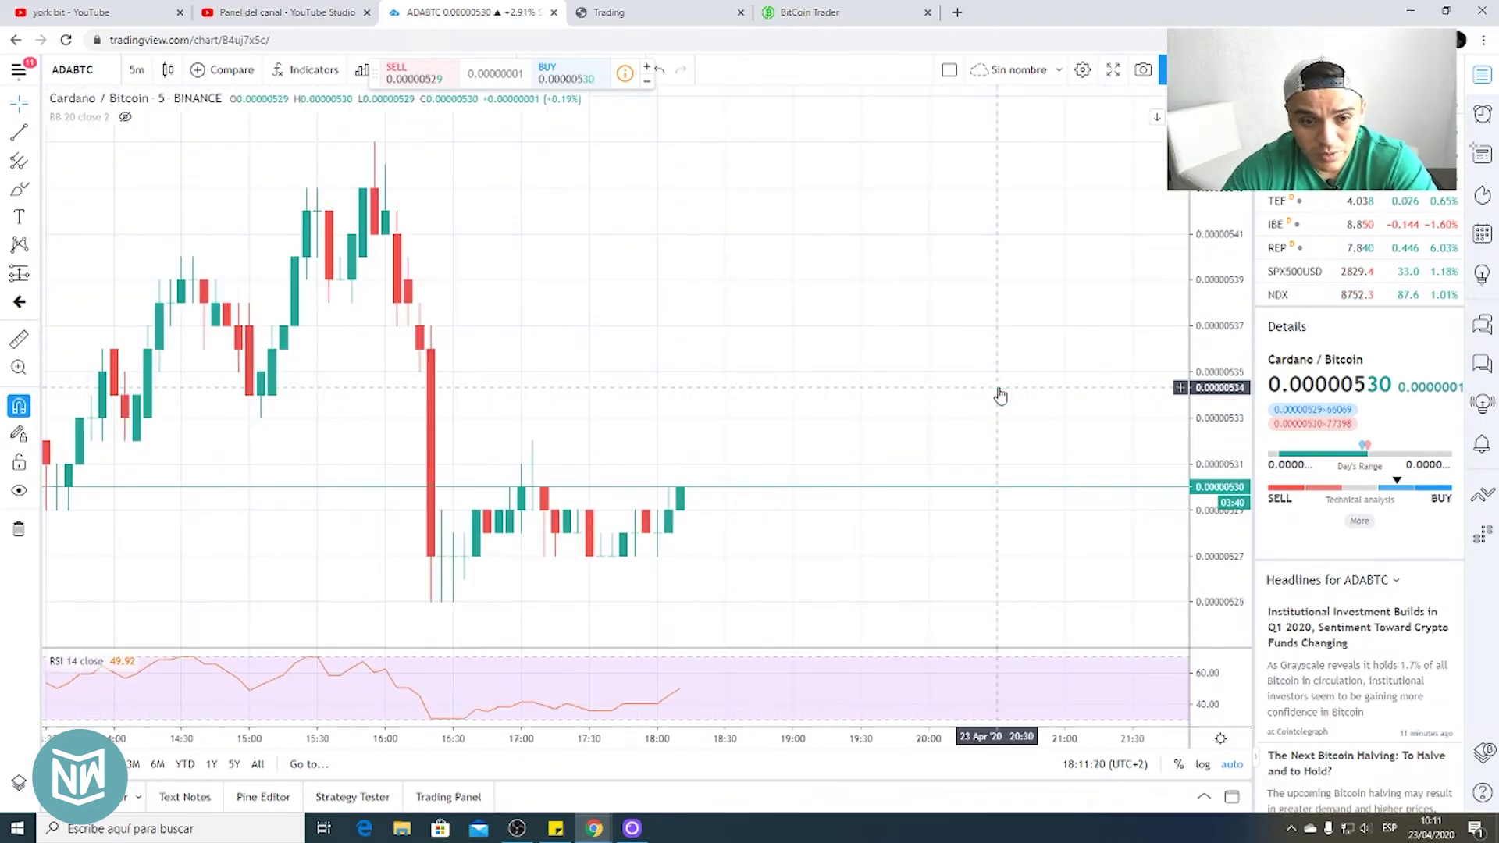
pyautogui.scroll(-1, 751, 437)
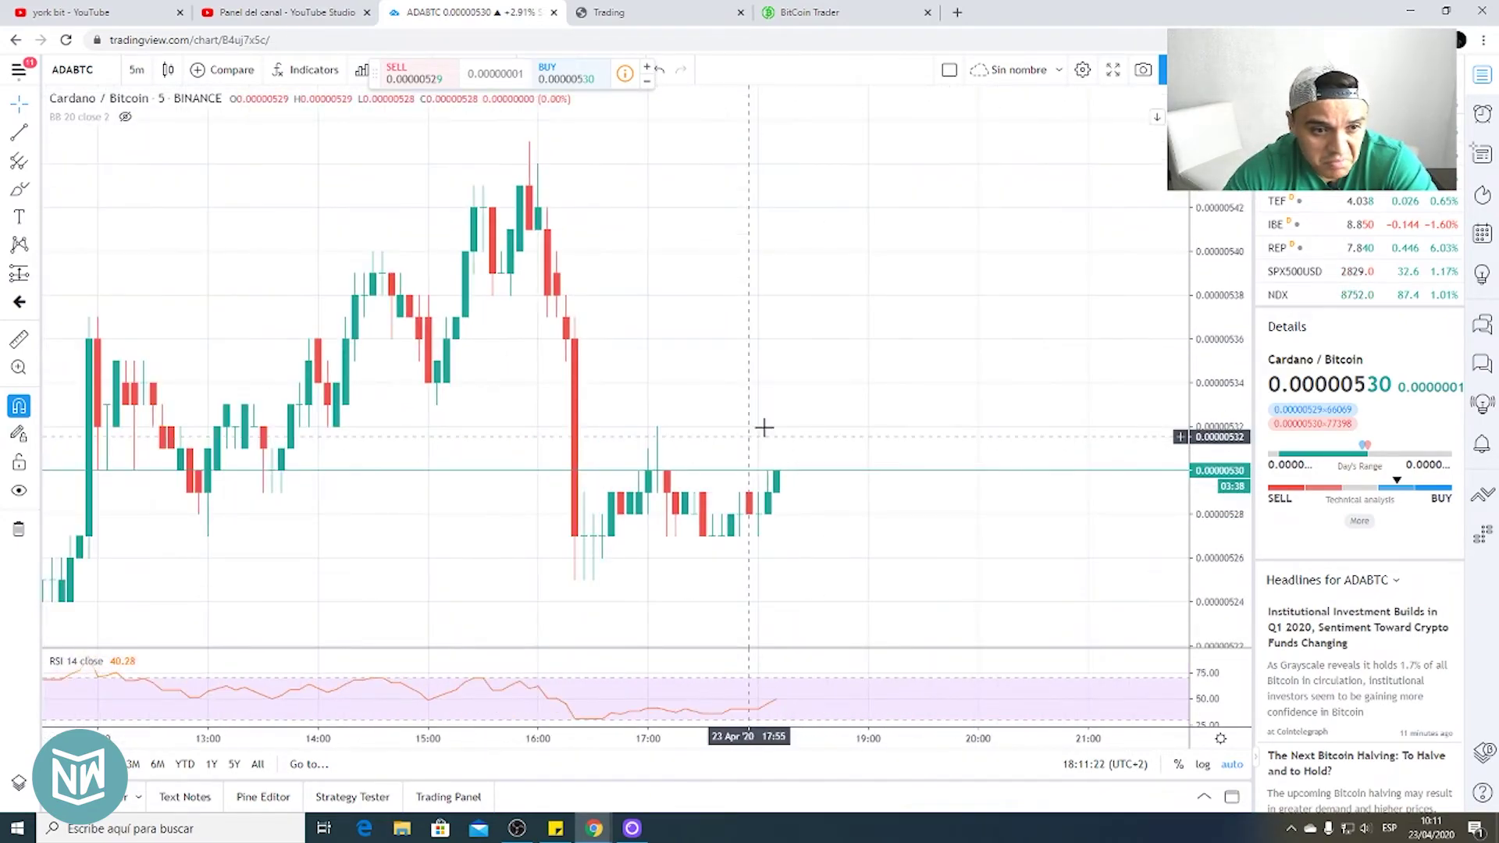
pyautogui.click(648, 11)
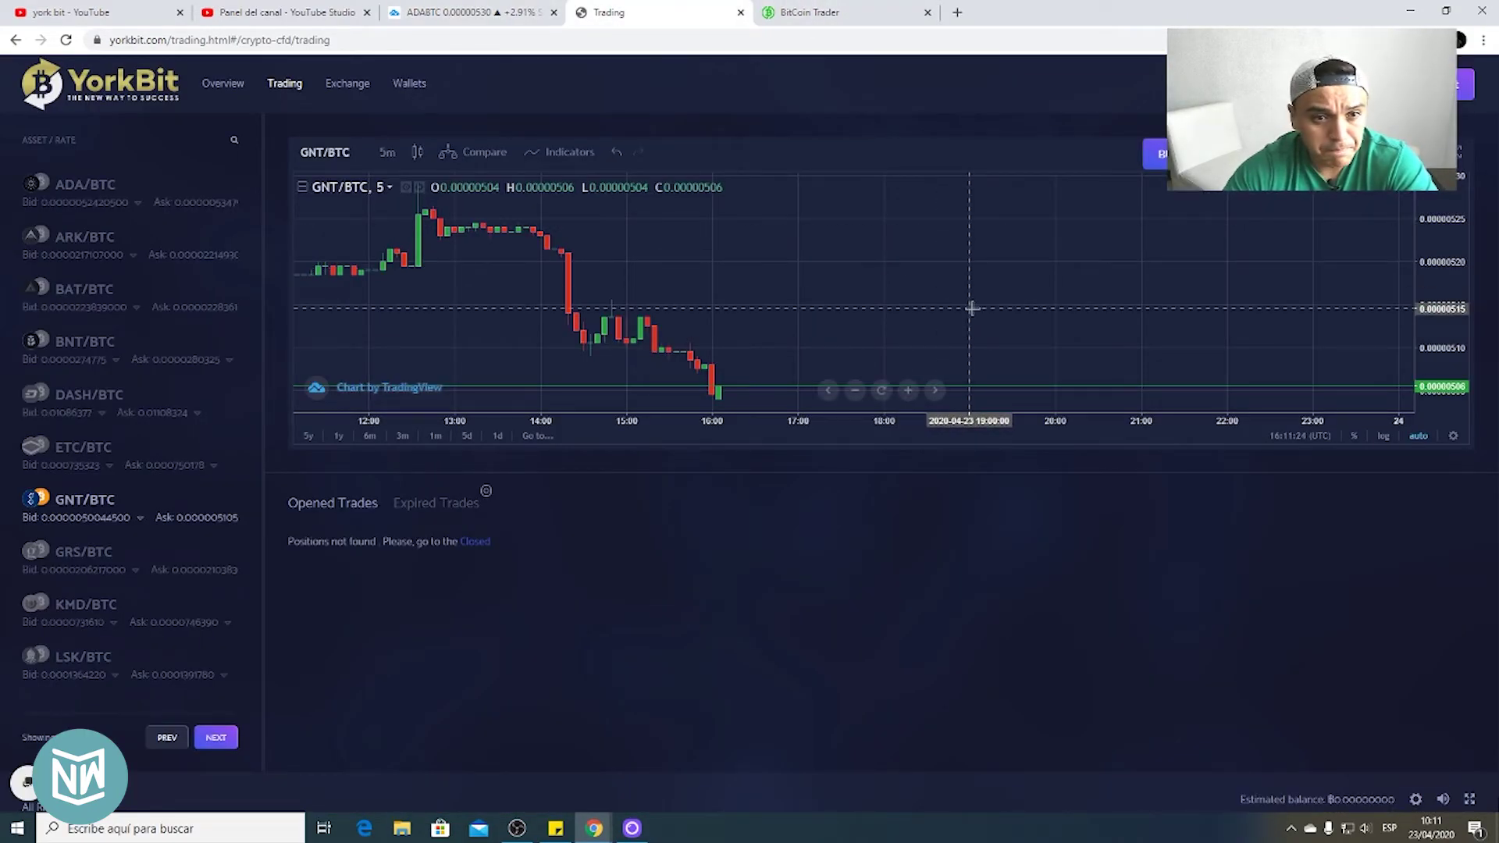